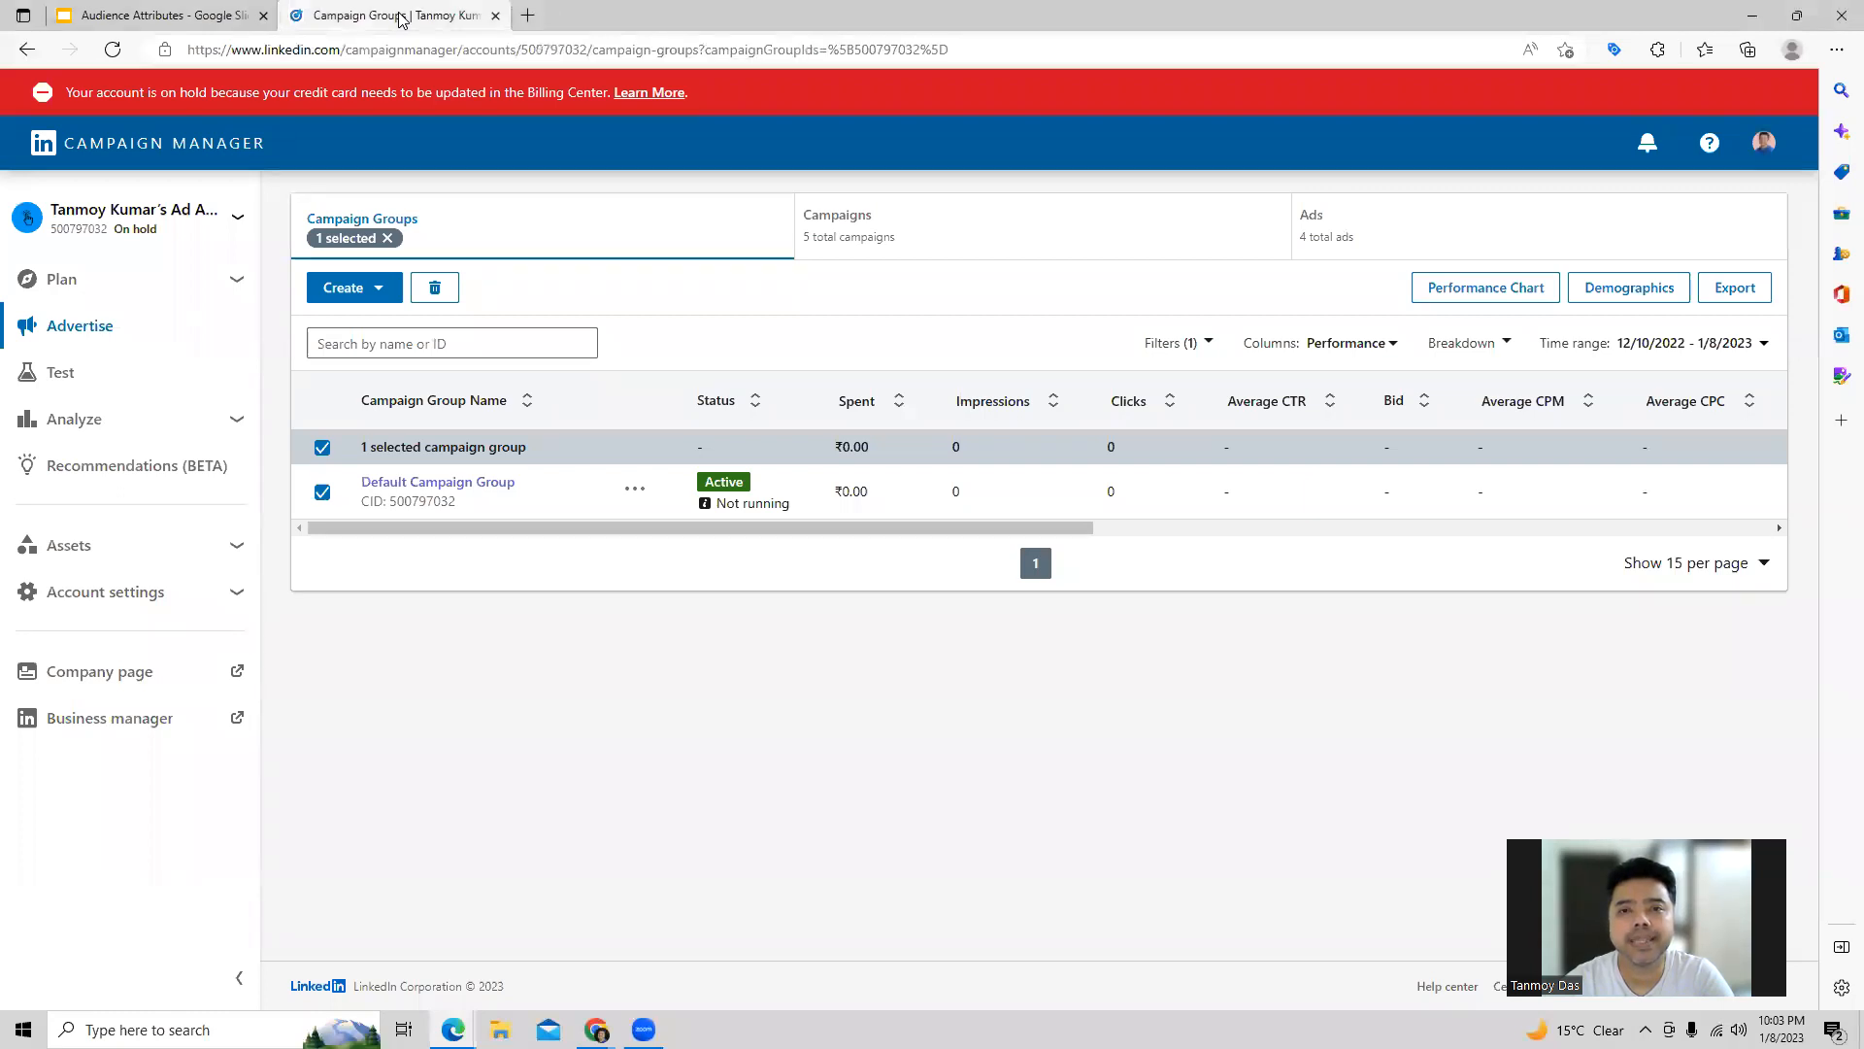
Step: Open the Test Campaign in the Default Campaign Group for editing
left_click(497, 486)
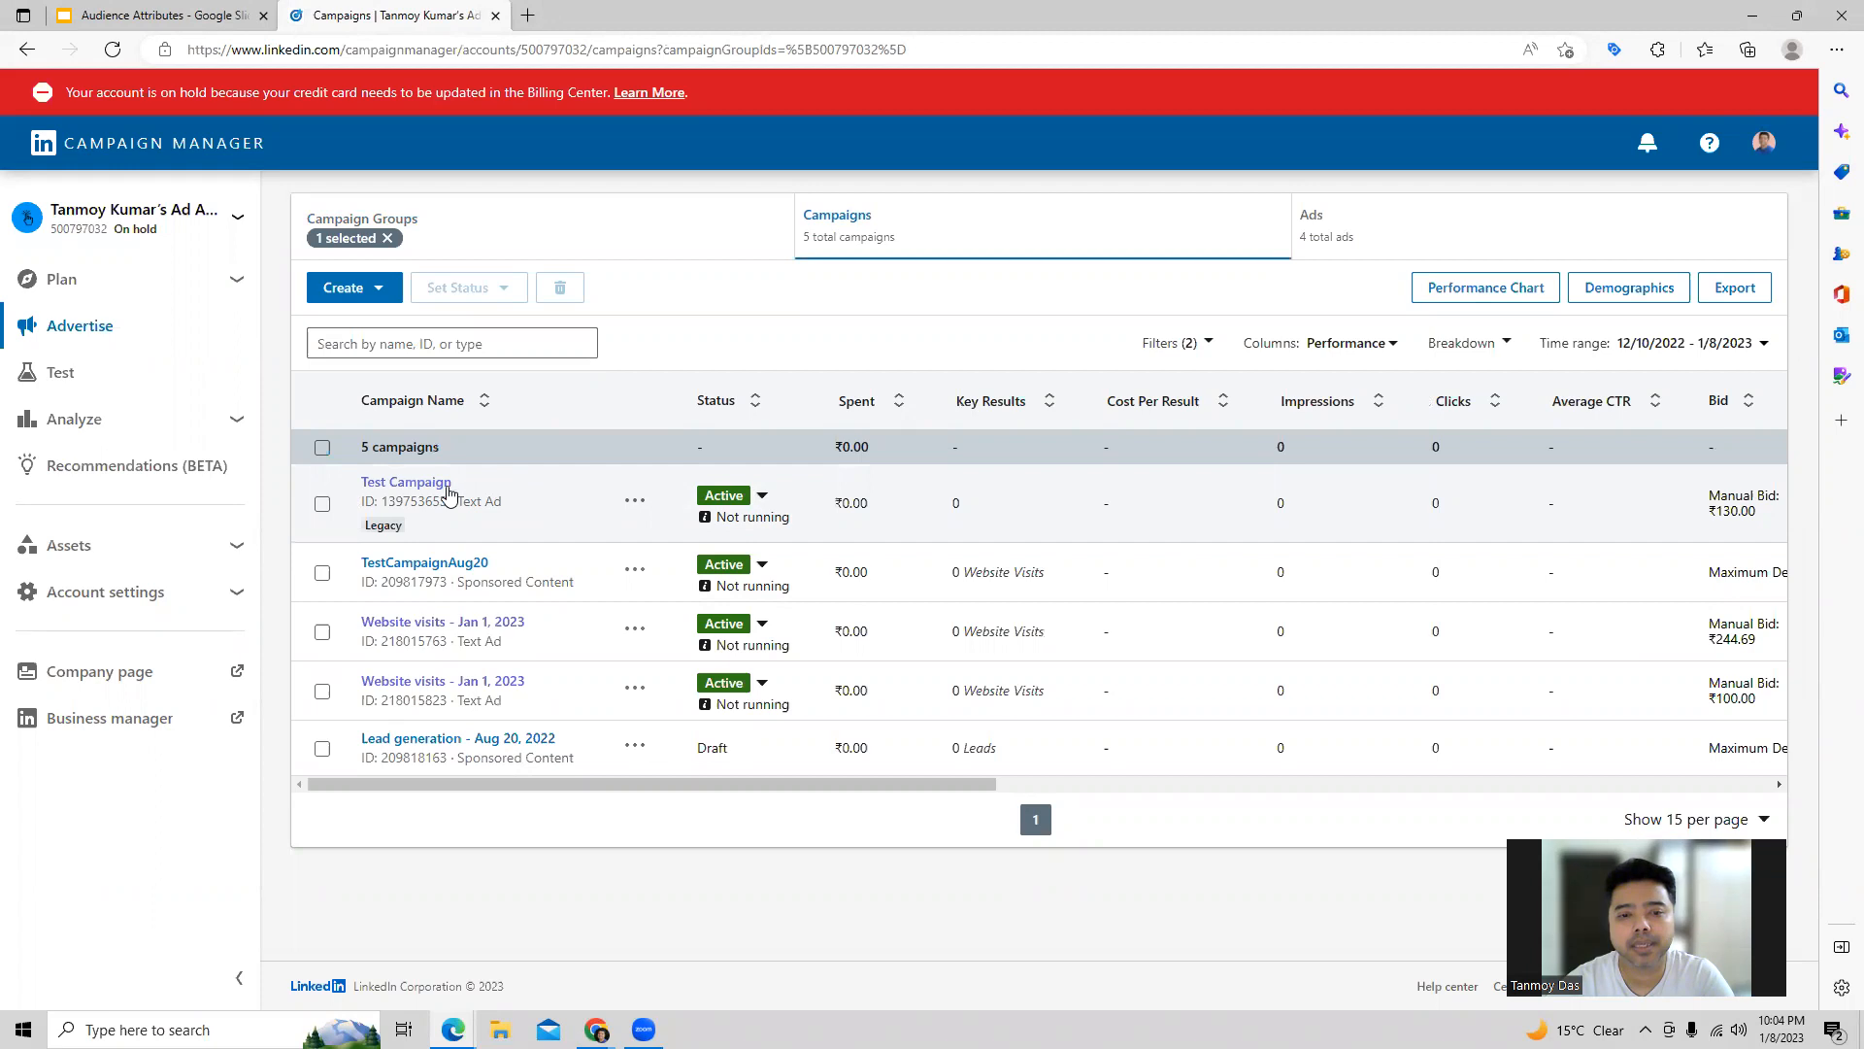
left_click(641, 502)
left_click(606, 543)
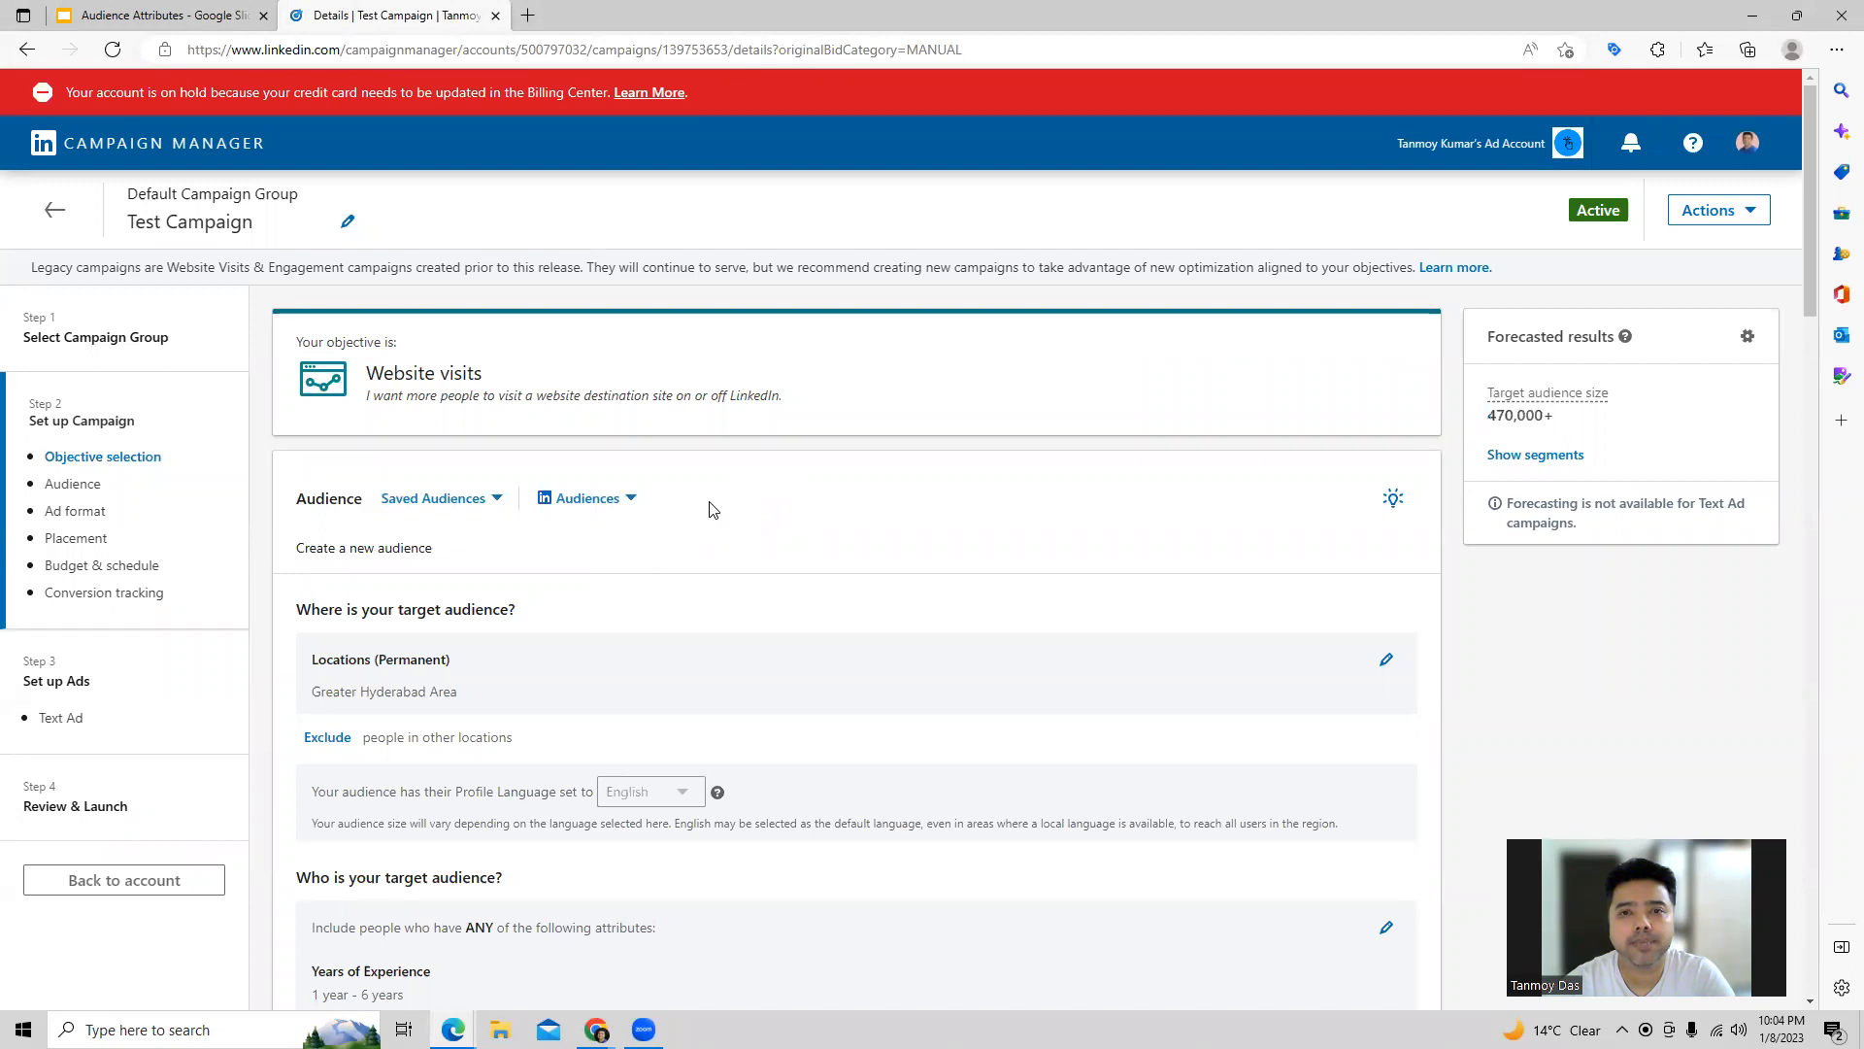
Step: Show the audience attribute categories in the open AND condition of the campaign's target audience
scroll(709, 510, "down", 5)
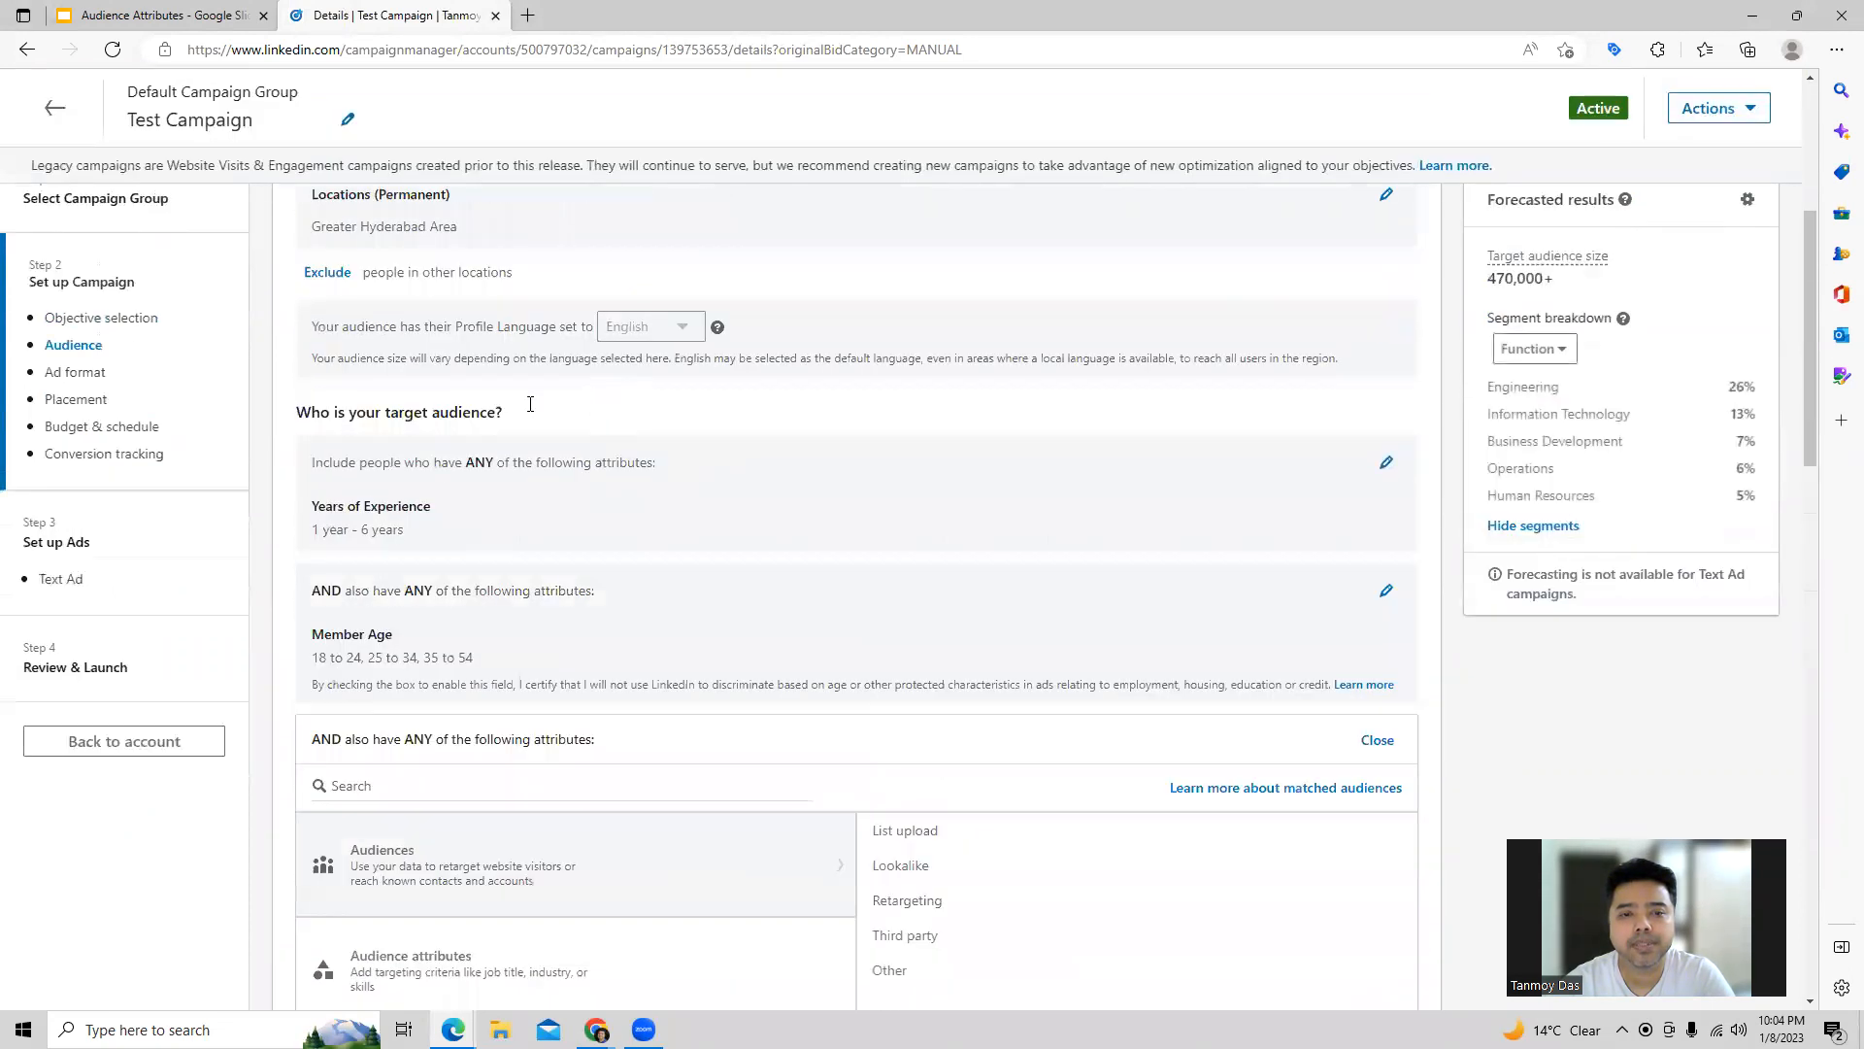
scroll(586, 395, "up", 1)
left_click_drag(293, 460, 506, 468)
left_click(515, 468)
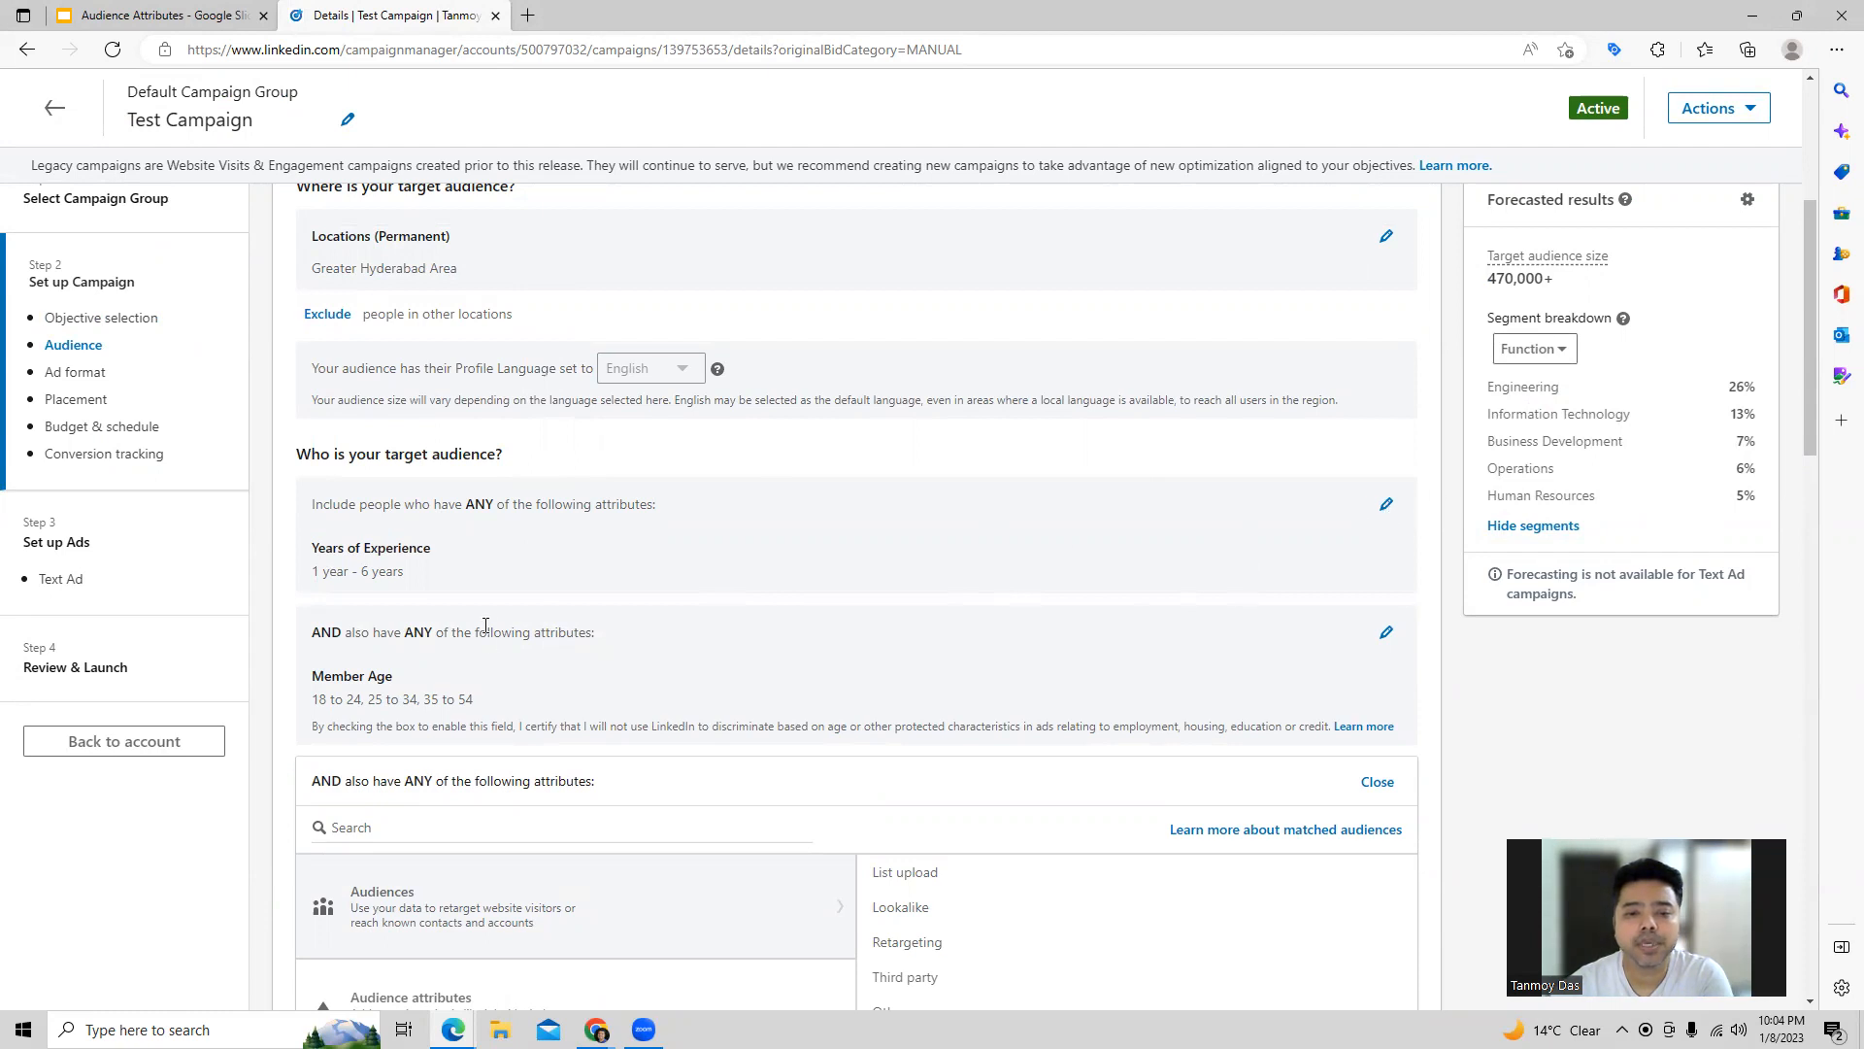
scroll(631, 622, "down", 2)
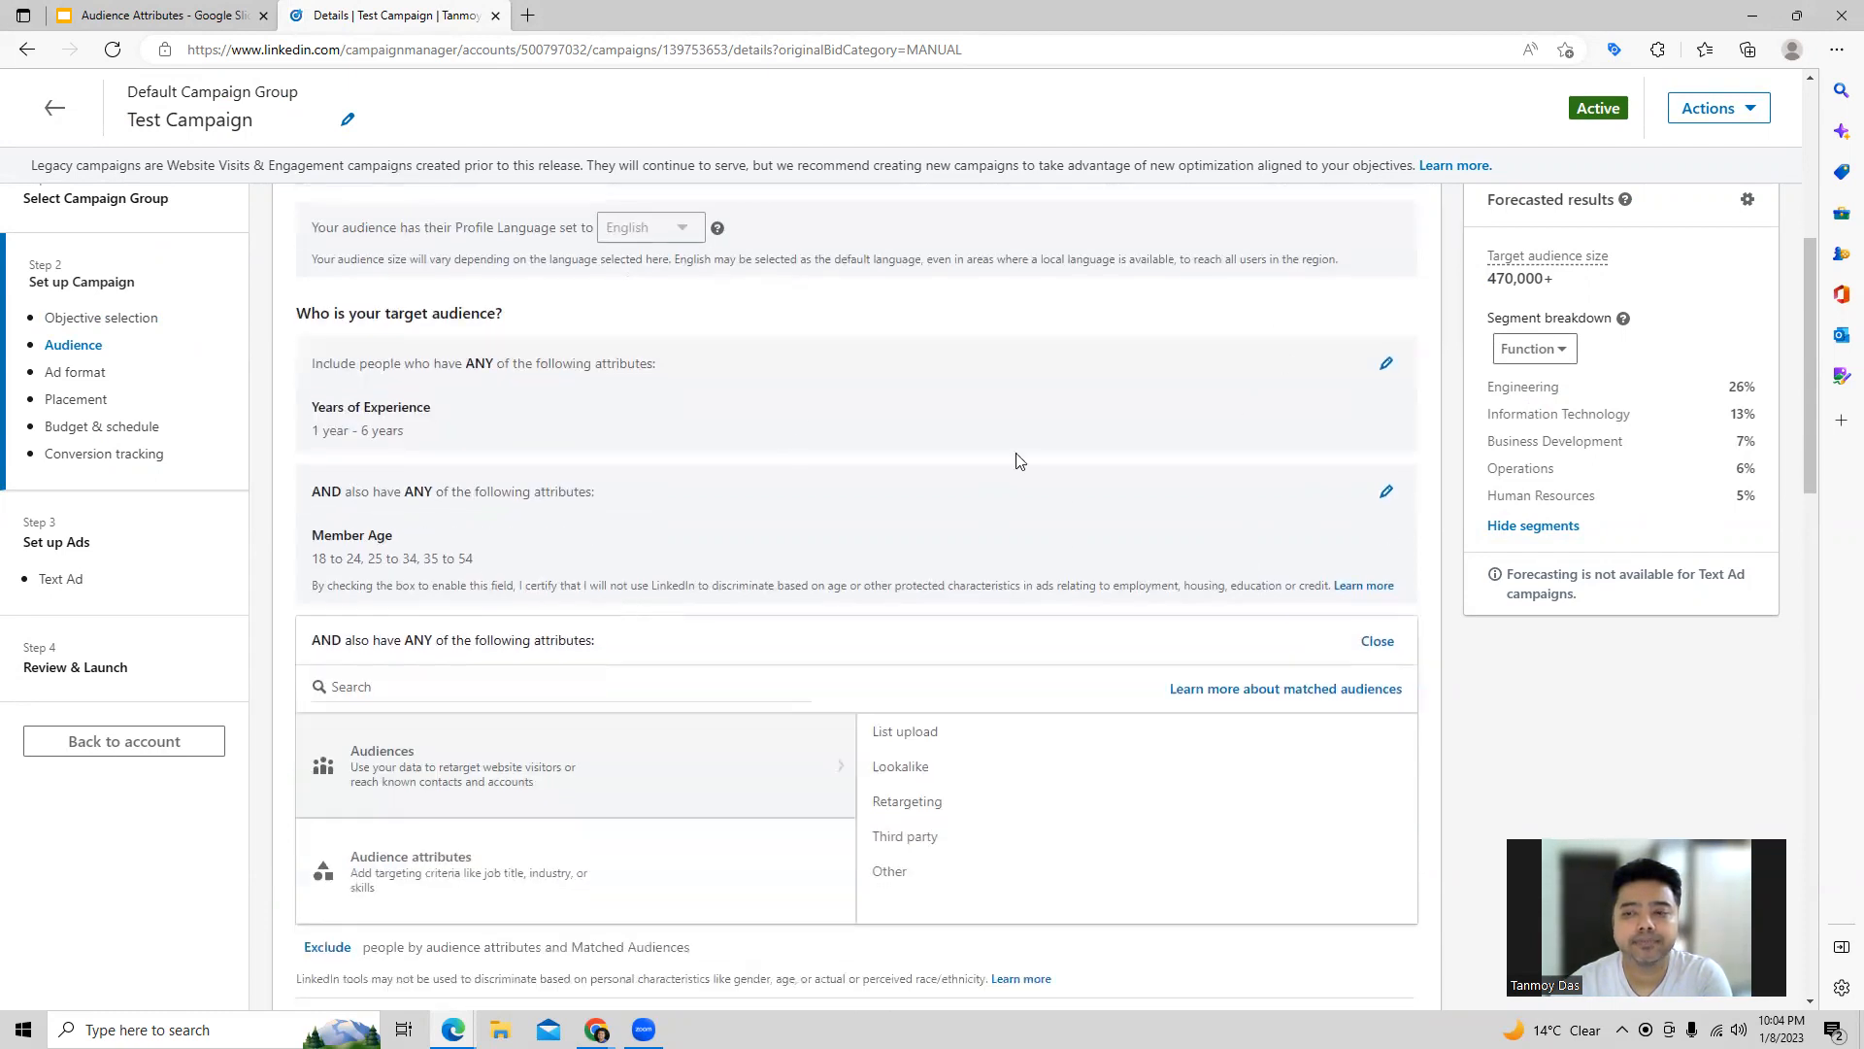
left_click(404, 687)
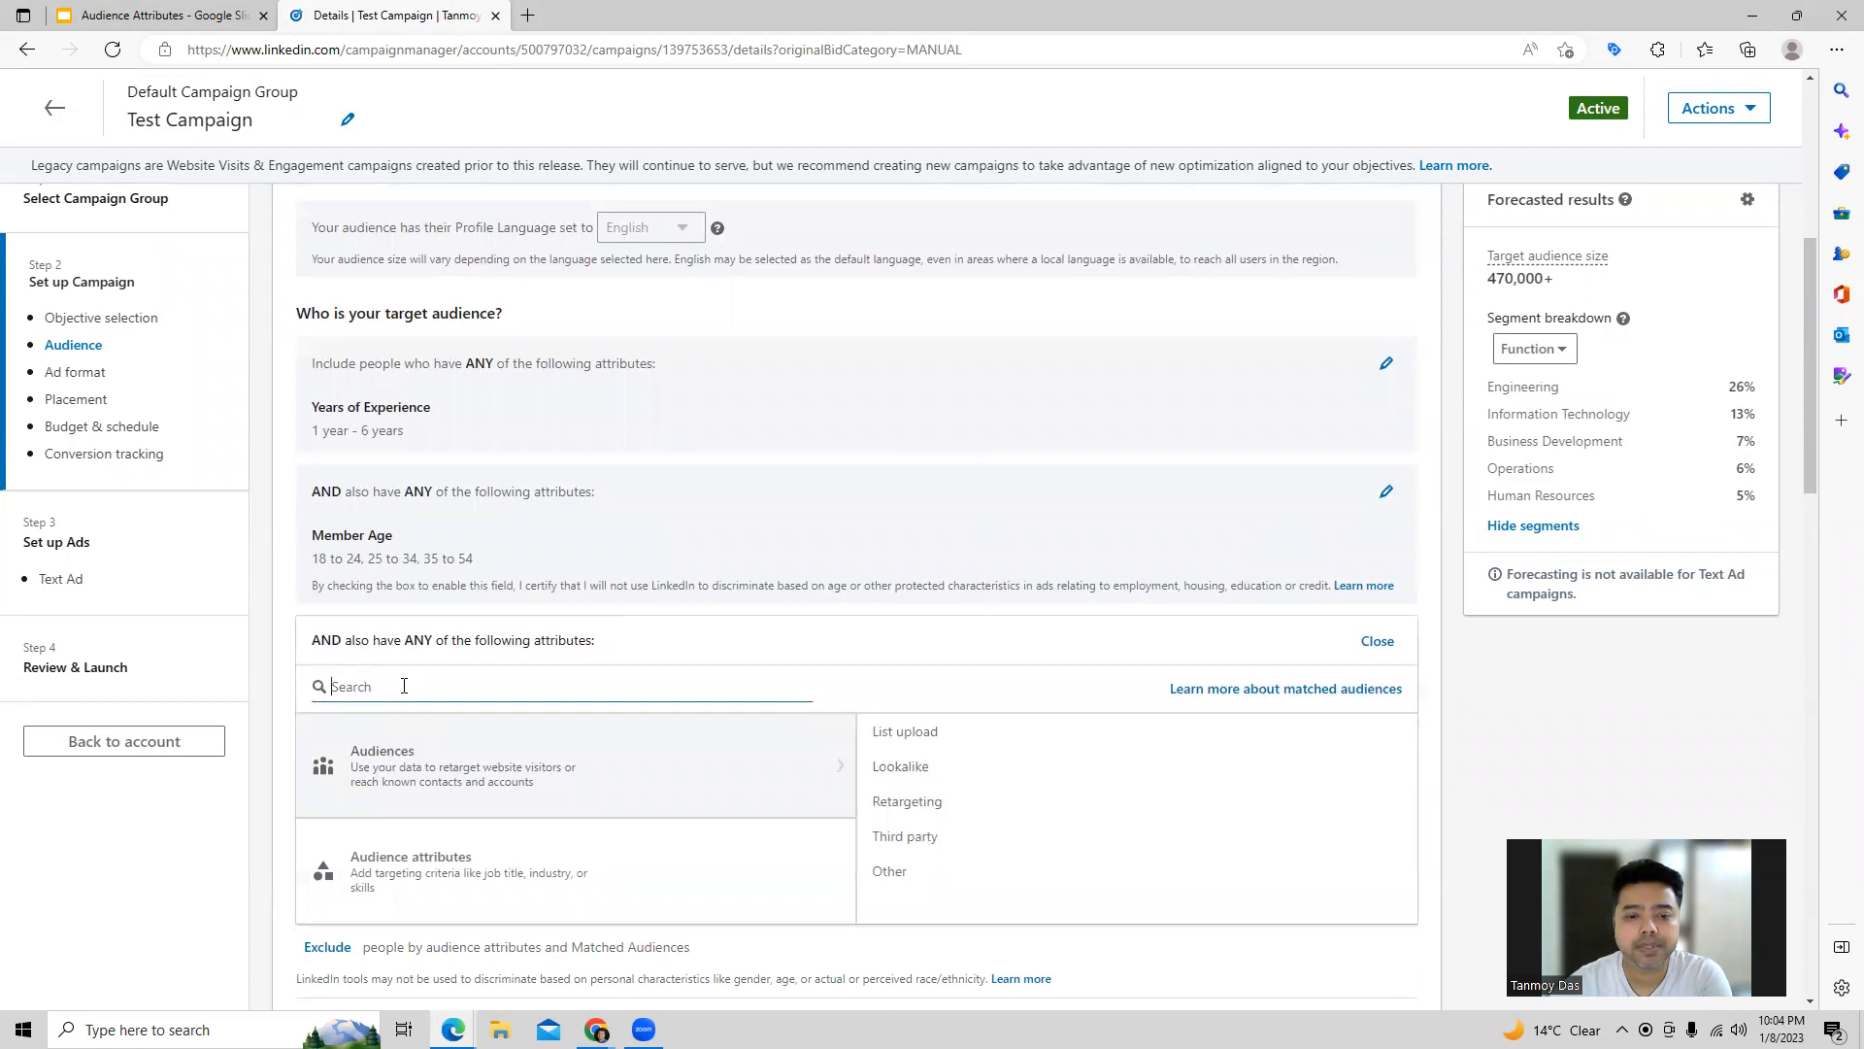
left_click(439, 874)
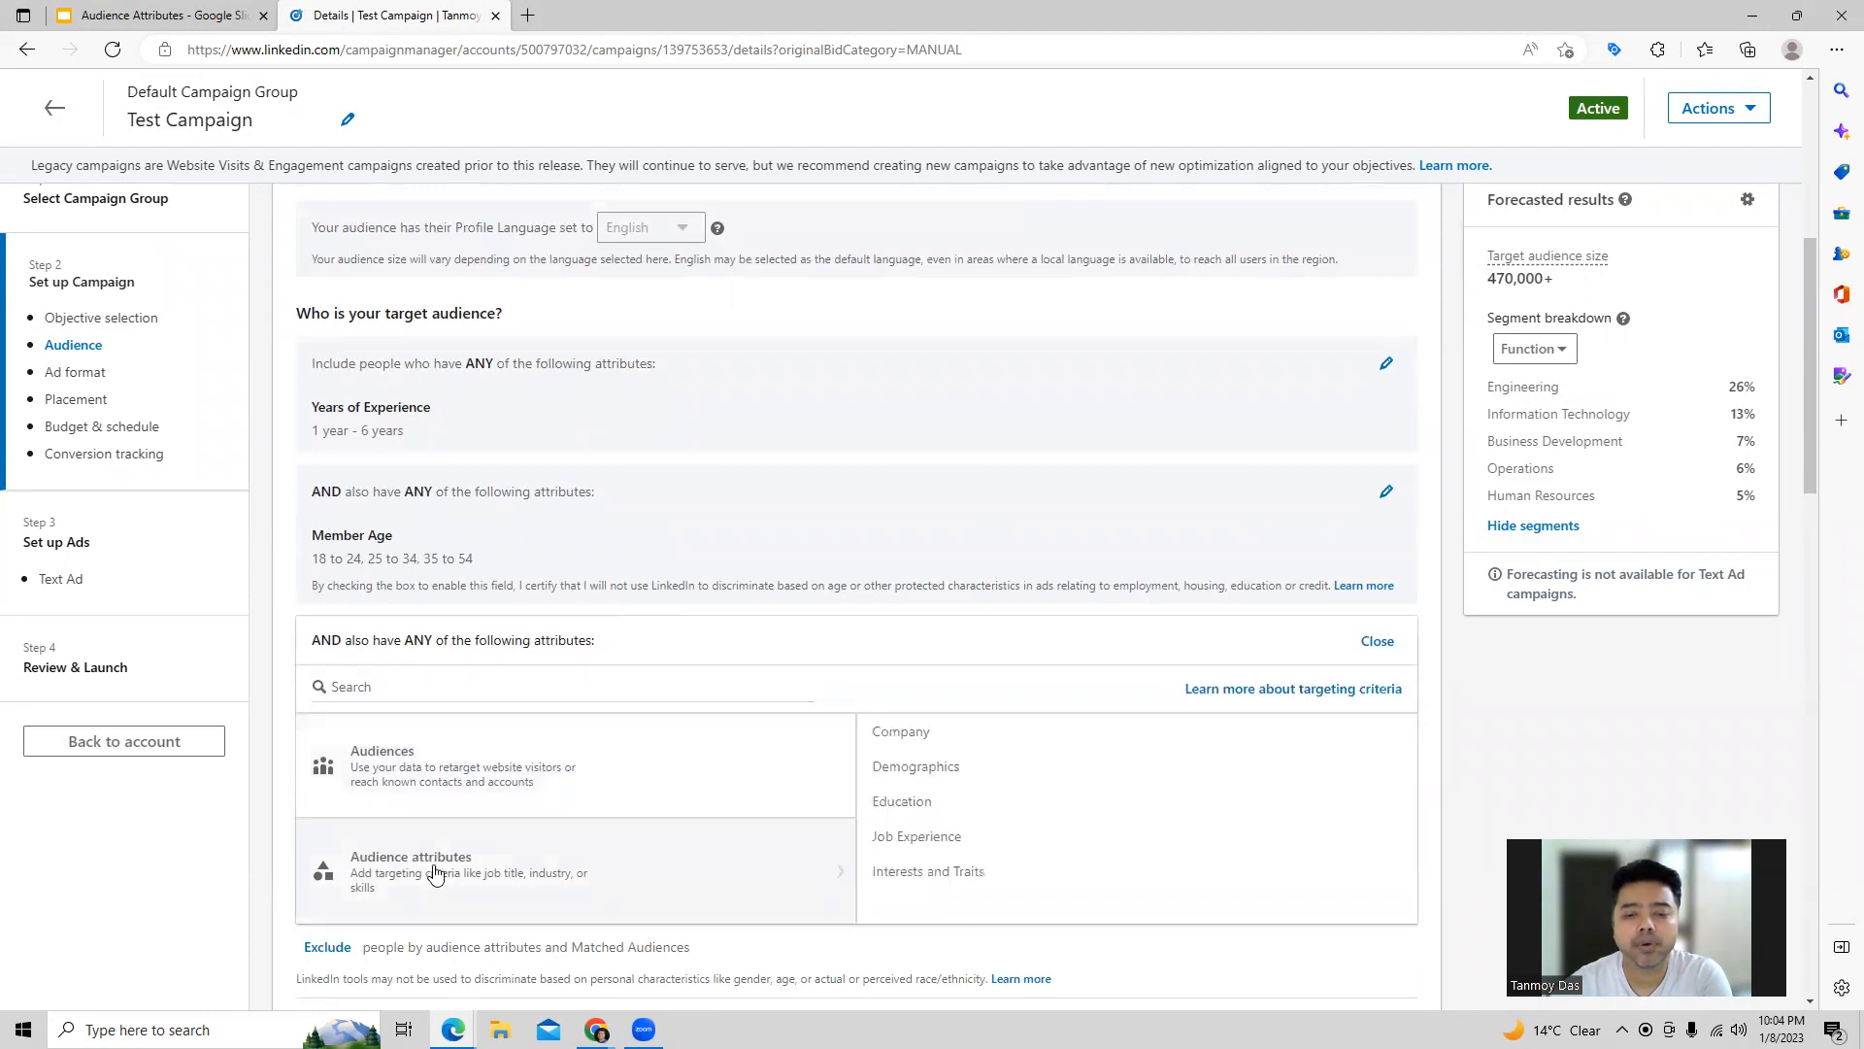
scroll(621, 855, "down", 1)
scroll(618, 861, "down", 1)
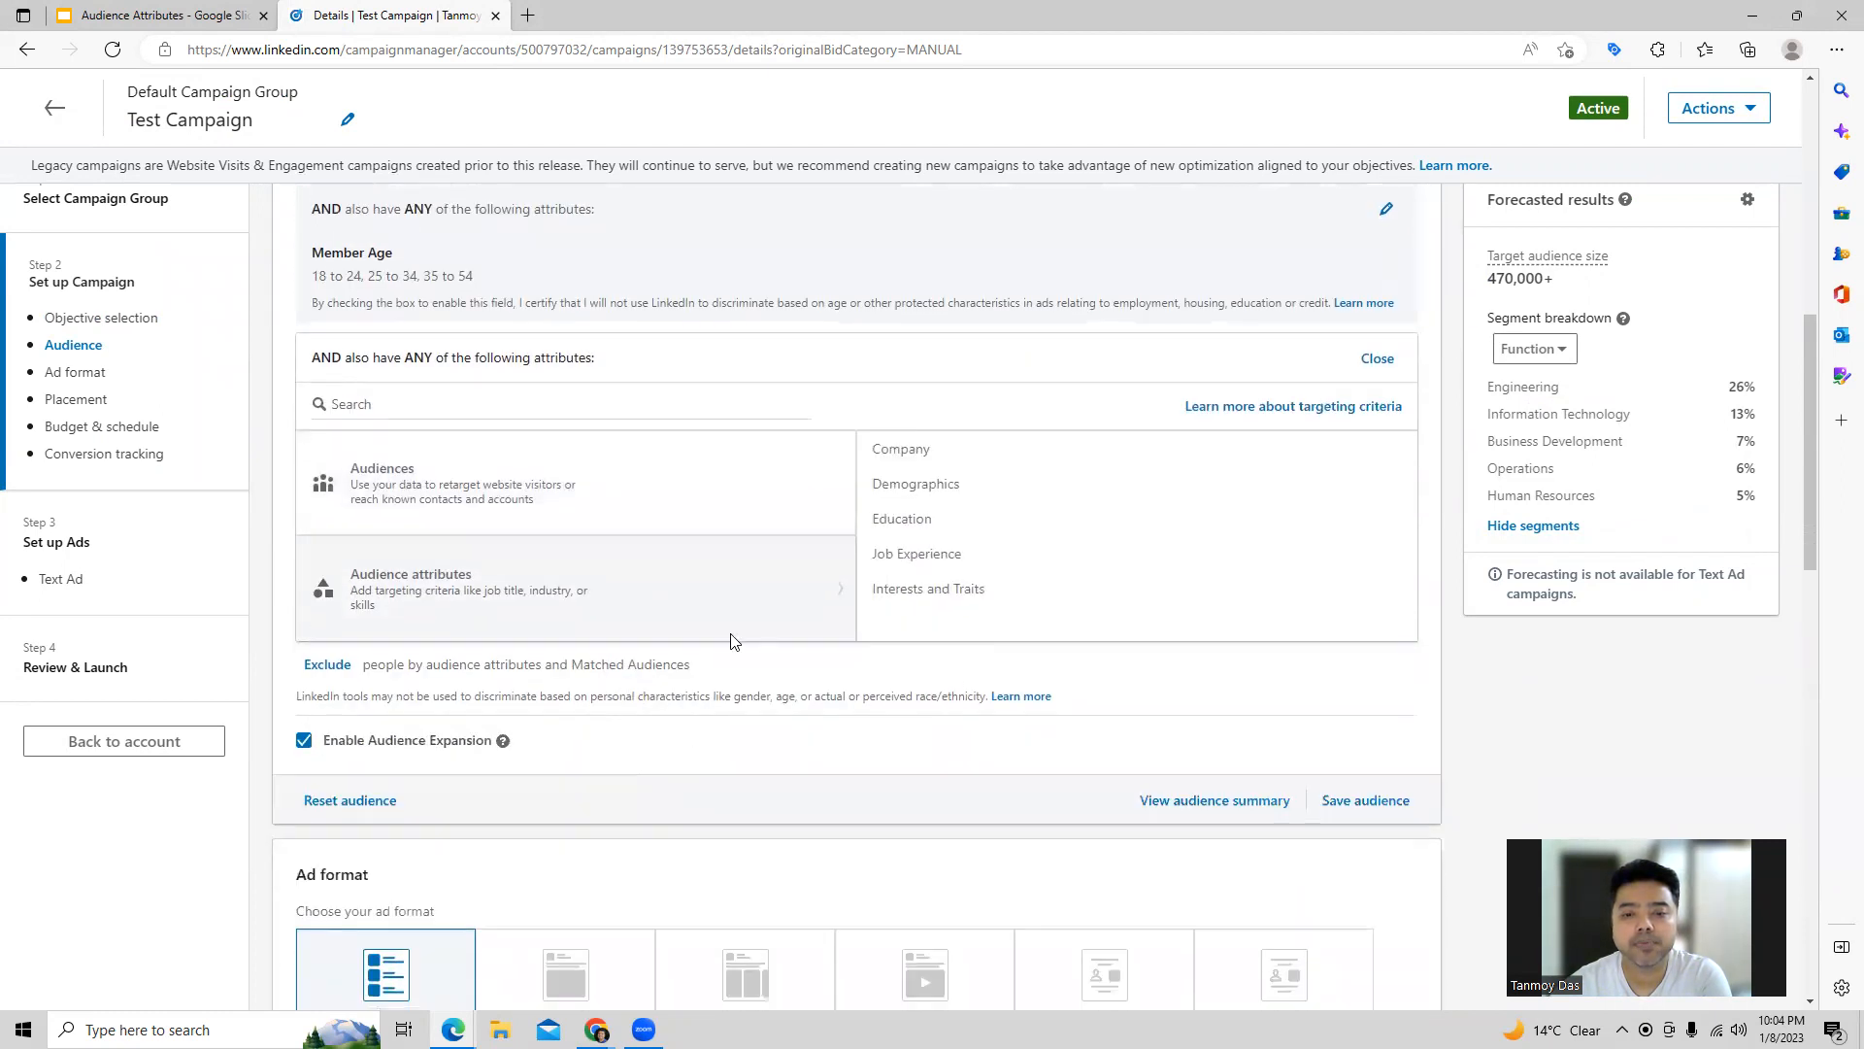
Step: Add the company categories Linkedin News Editors' Top Companies (Canada) and Linkedin News Editors' Top Companies (Belgium) to the AND condition
left_click(1097, 459)
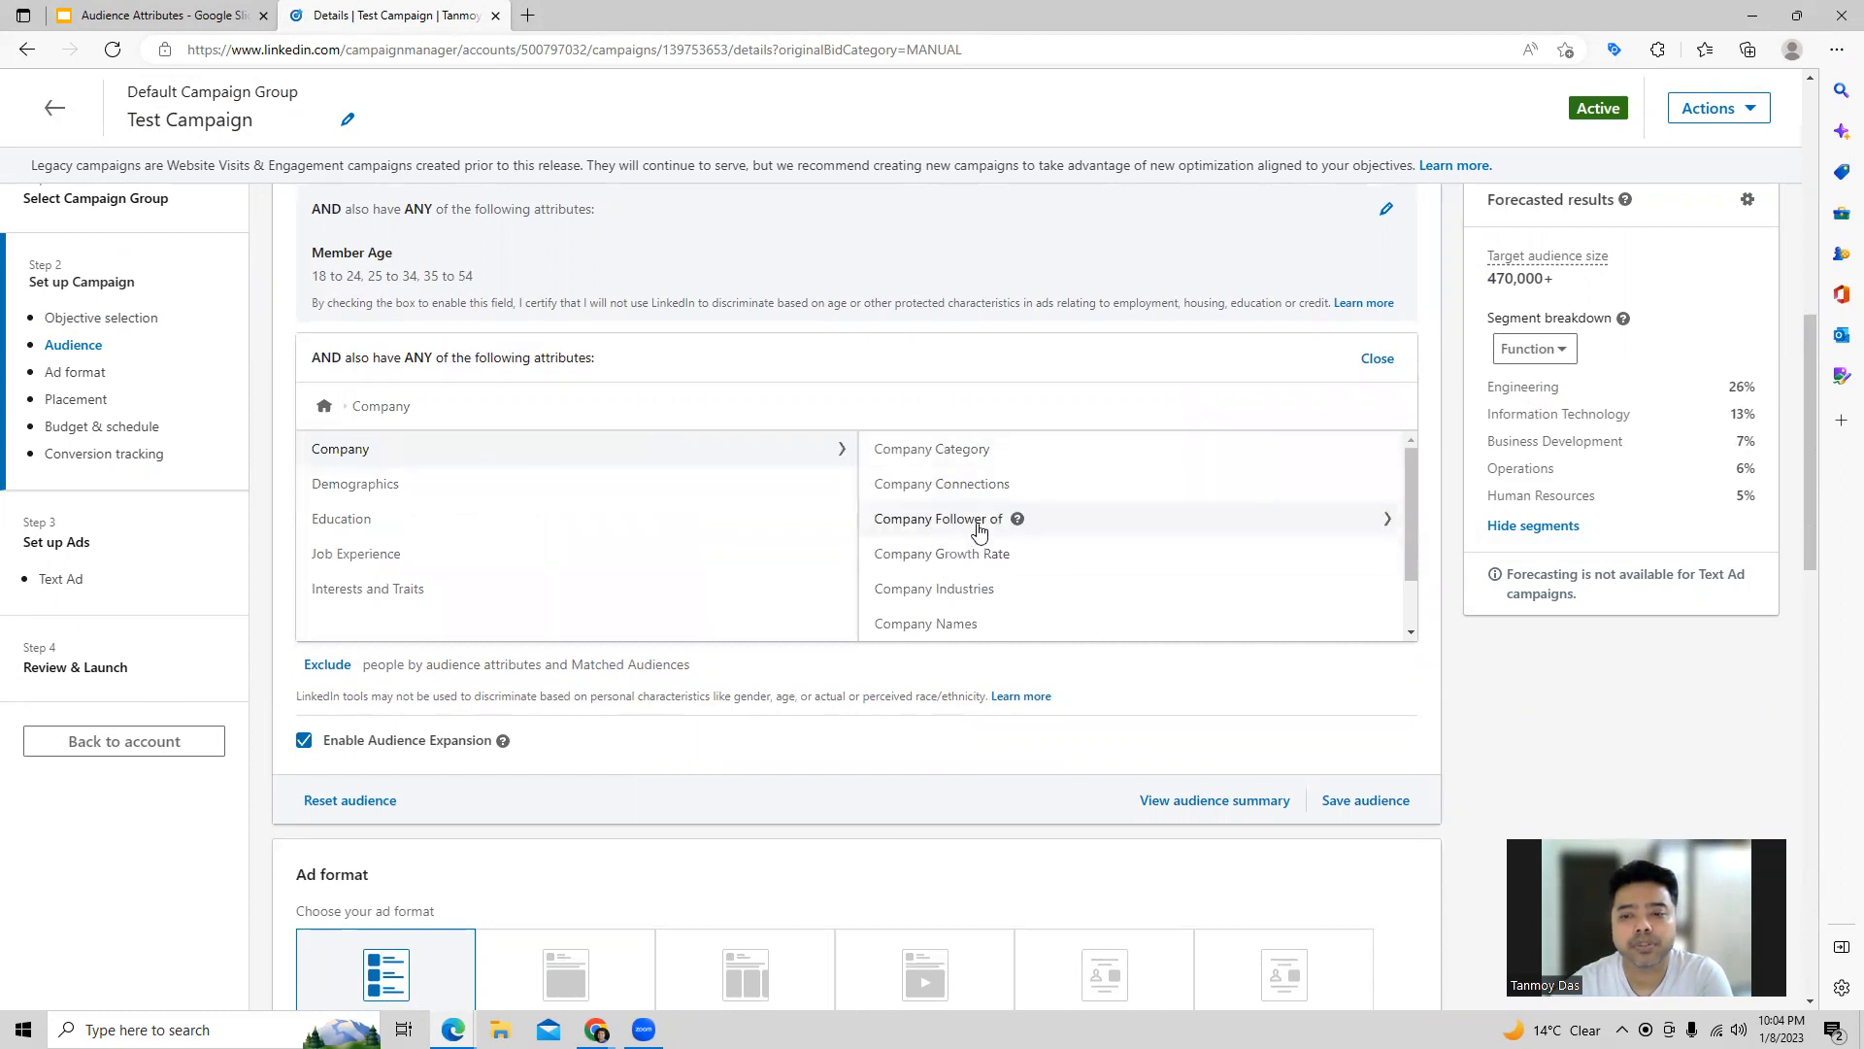
scroll(1153, 581, "down", 1)
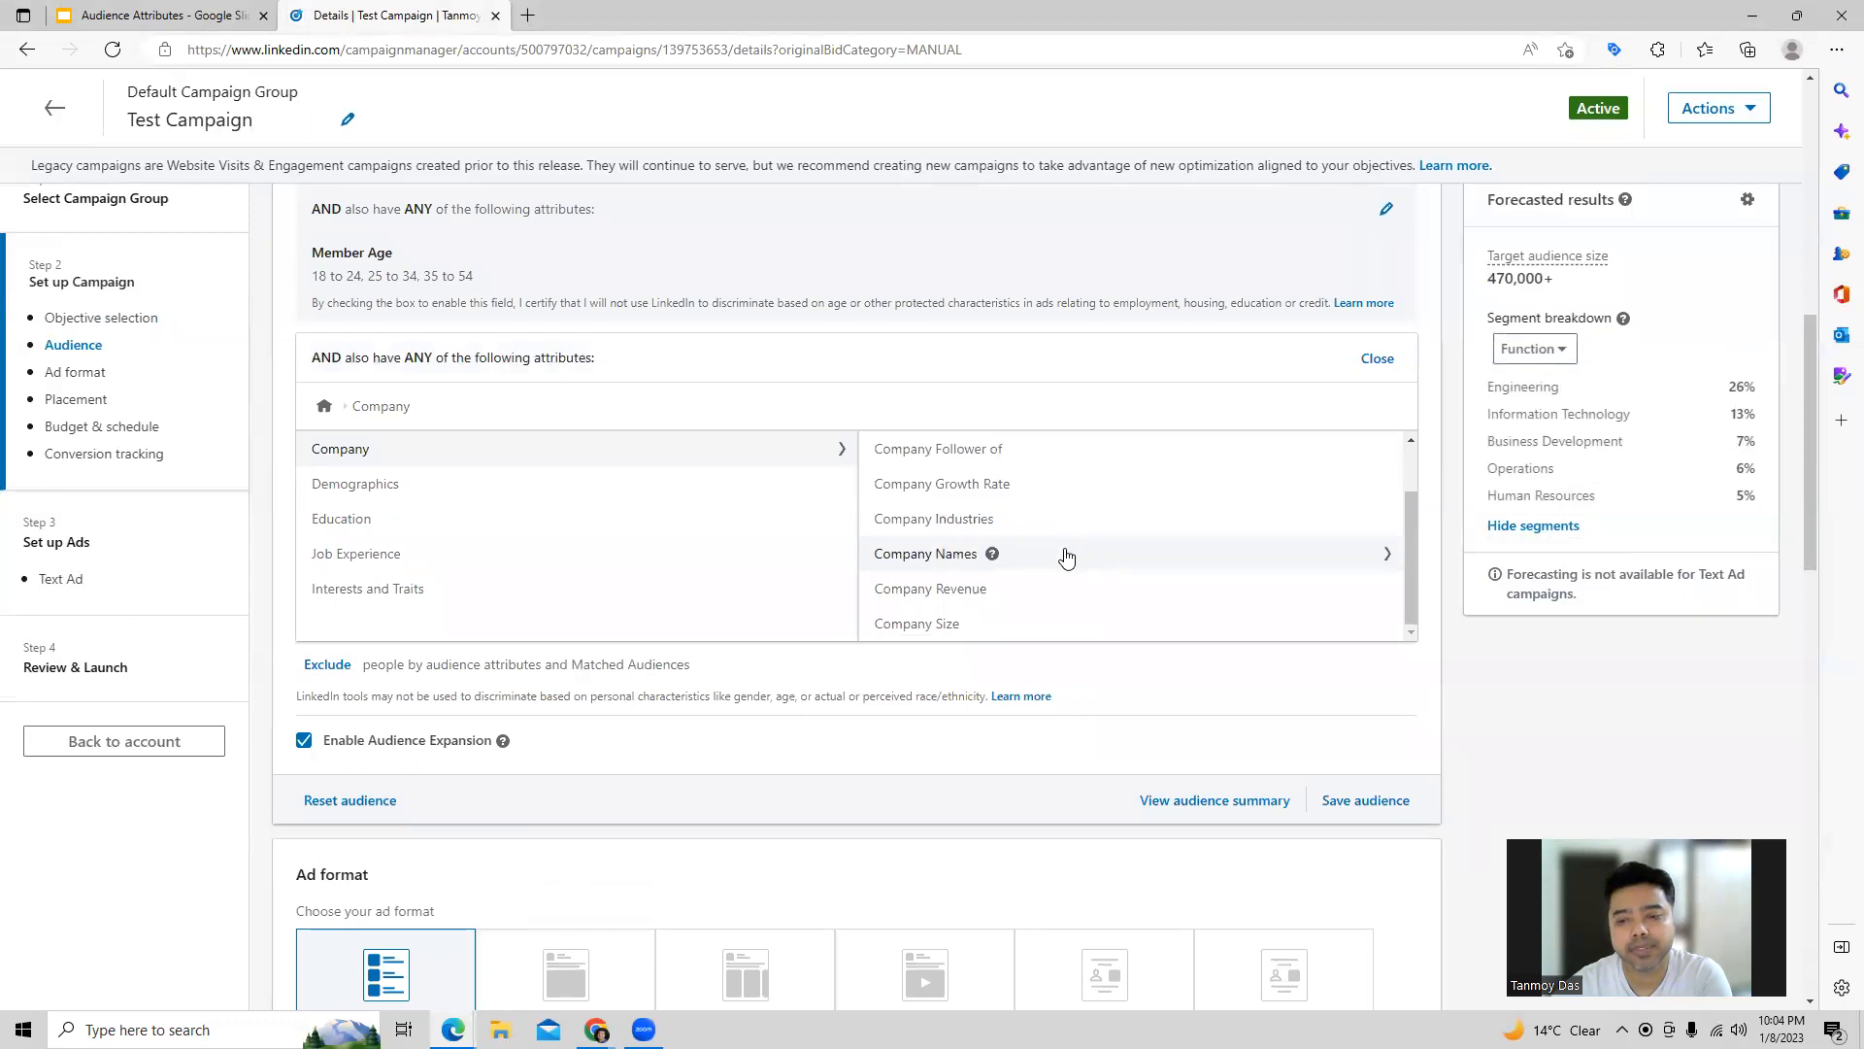
scroll(1065, 555, "up", 1)
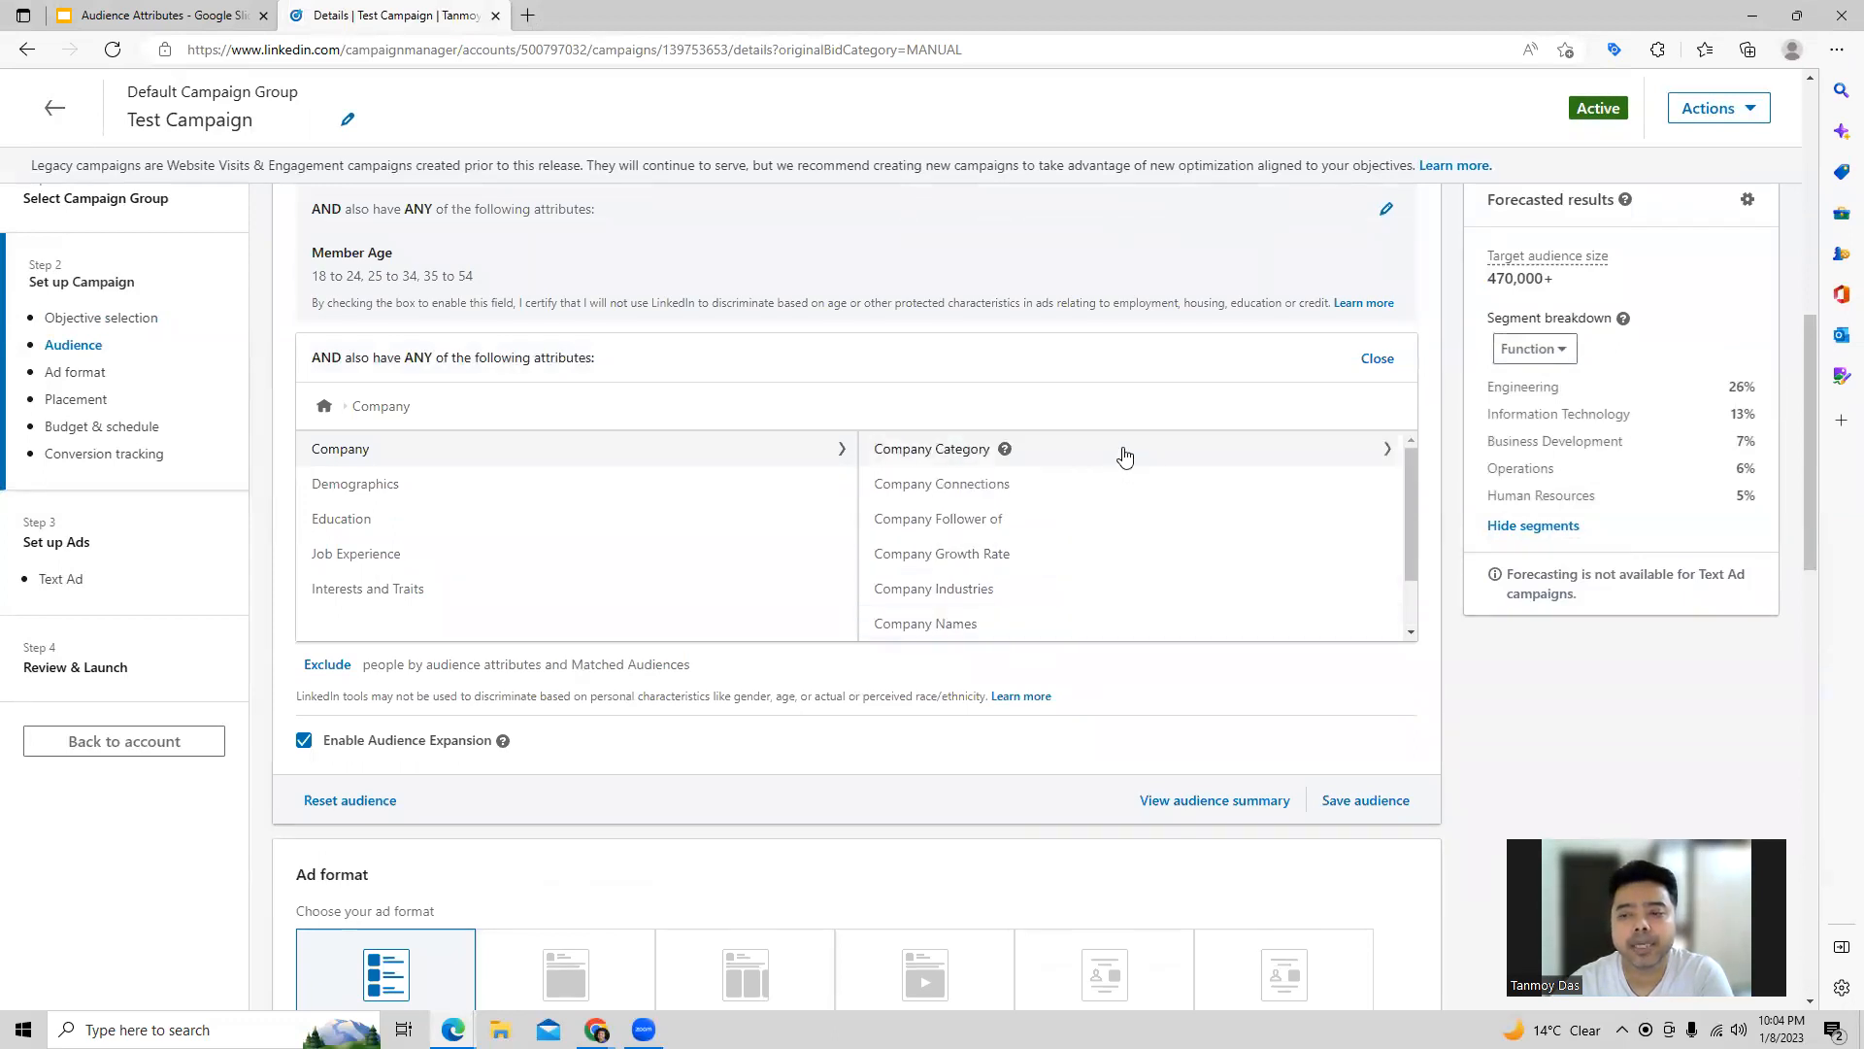
left_click(1265, 456)
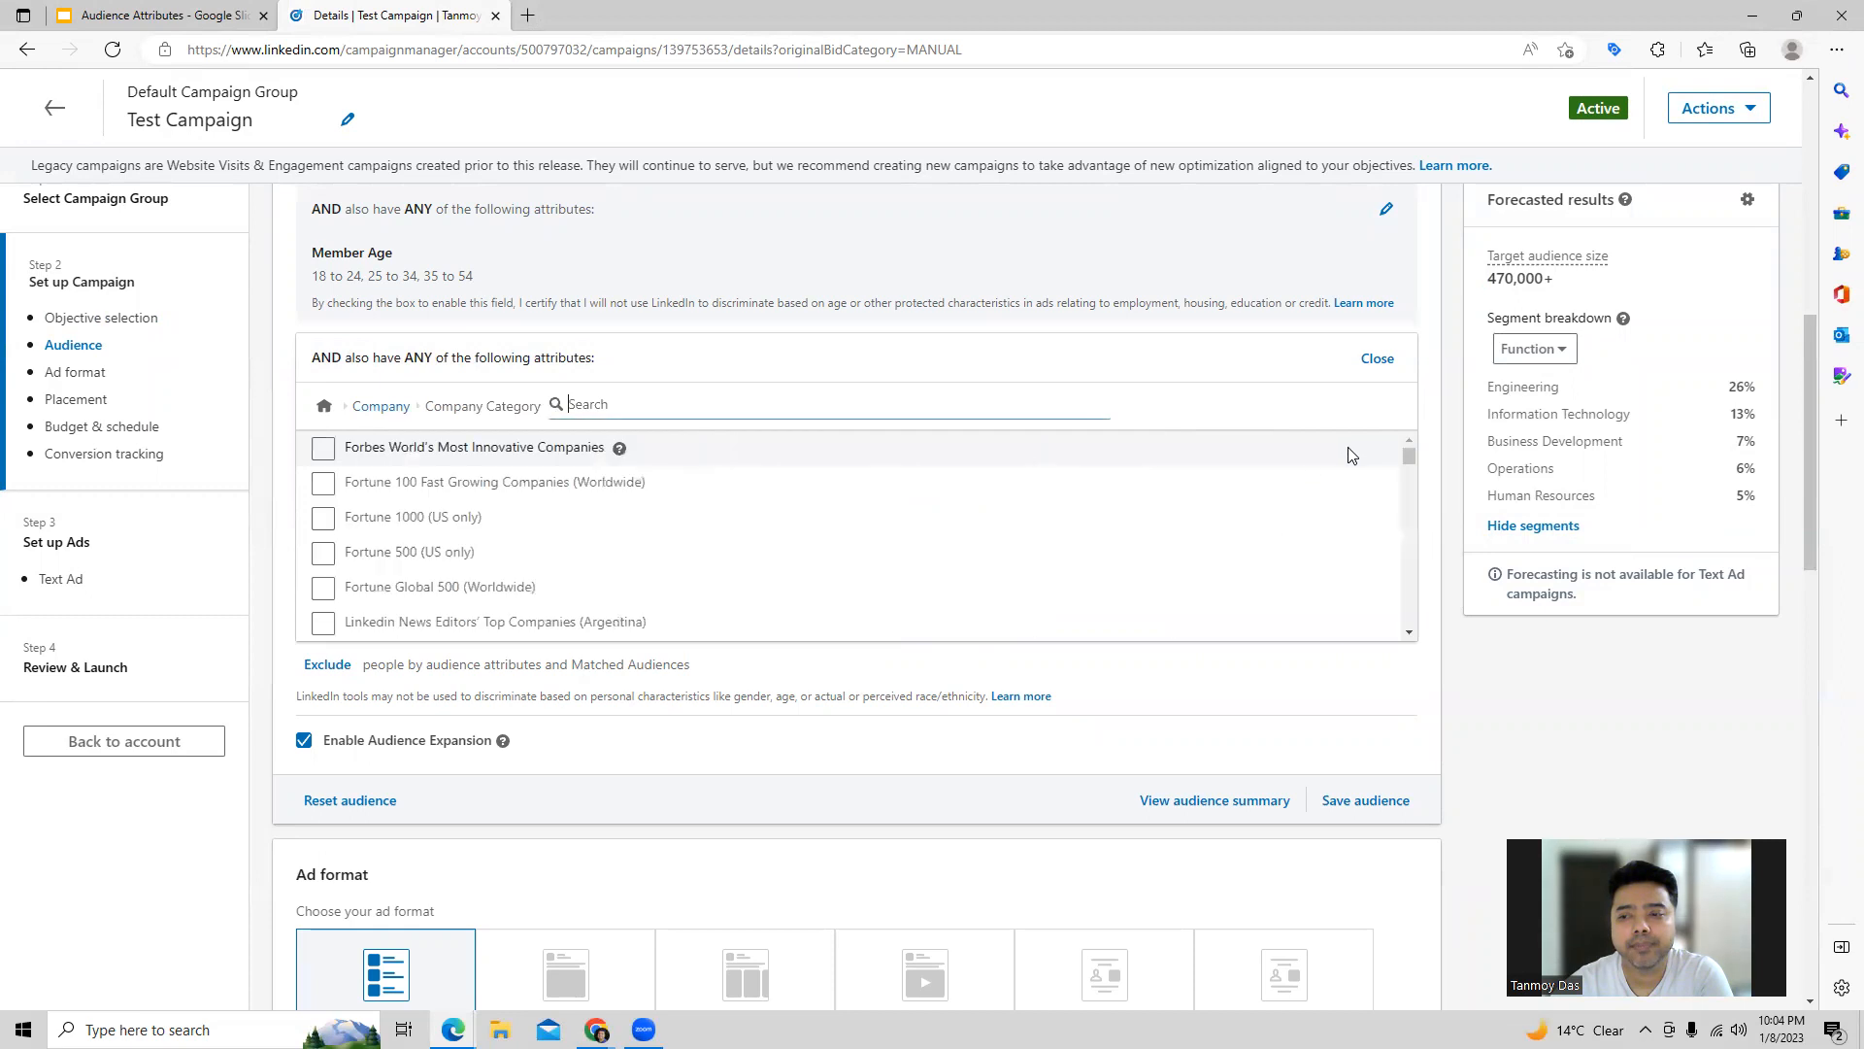
scroll(424, 546, "down", 3)
scroll(425, 546, "down", 4)
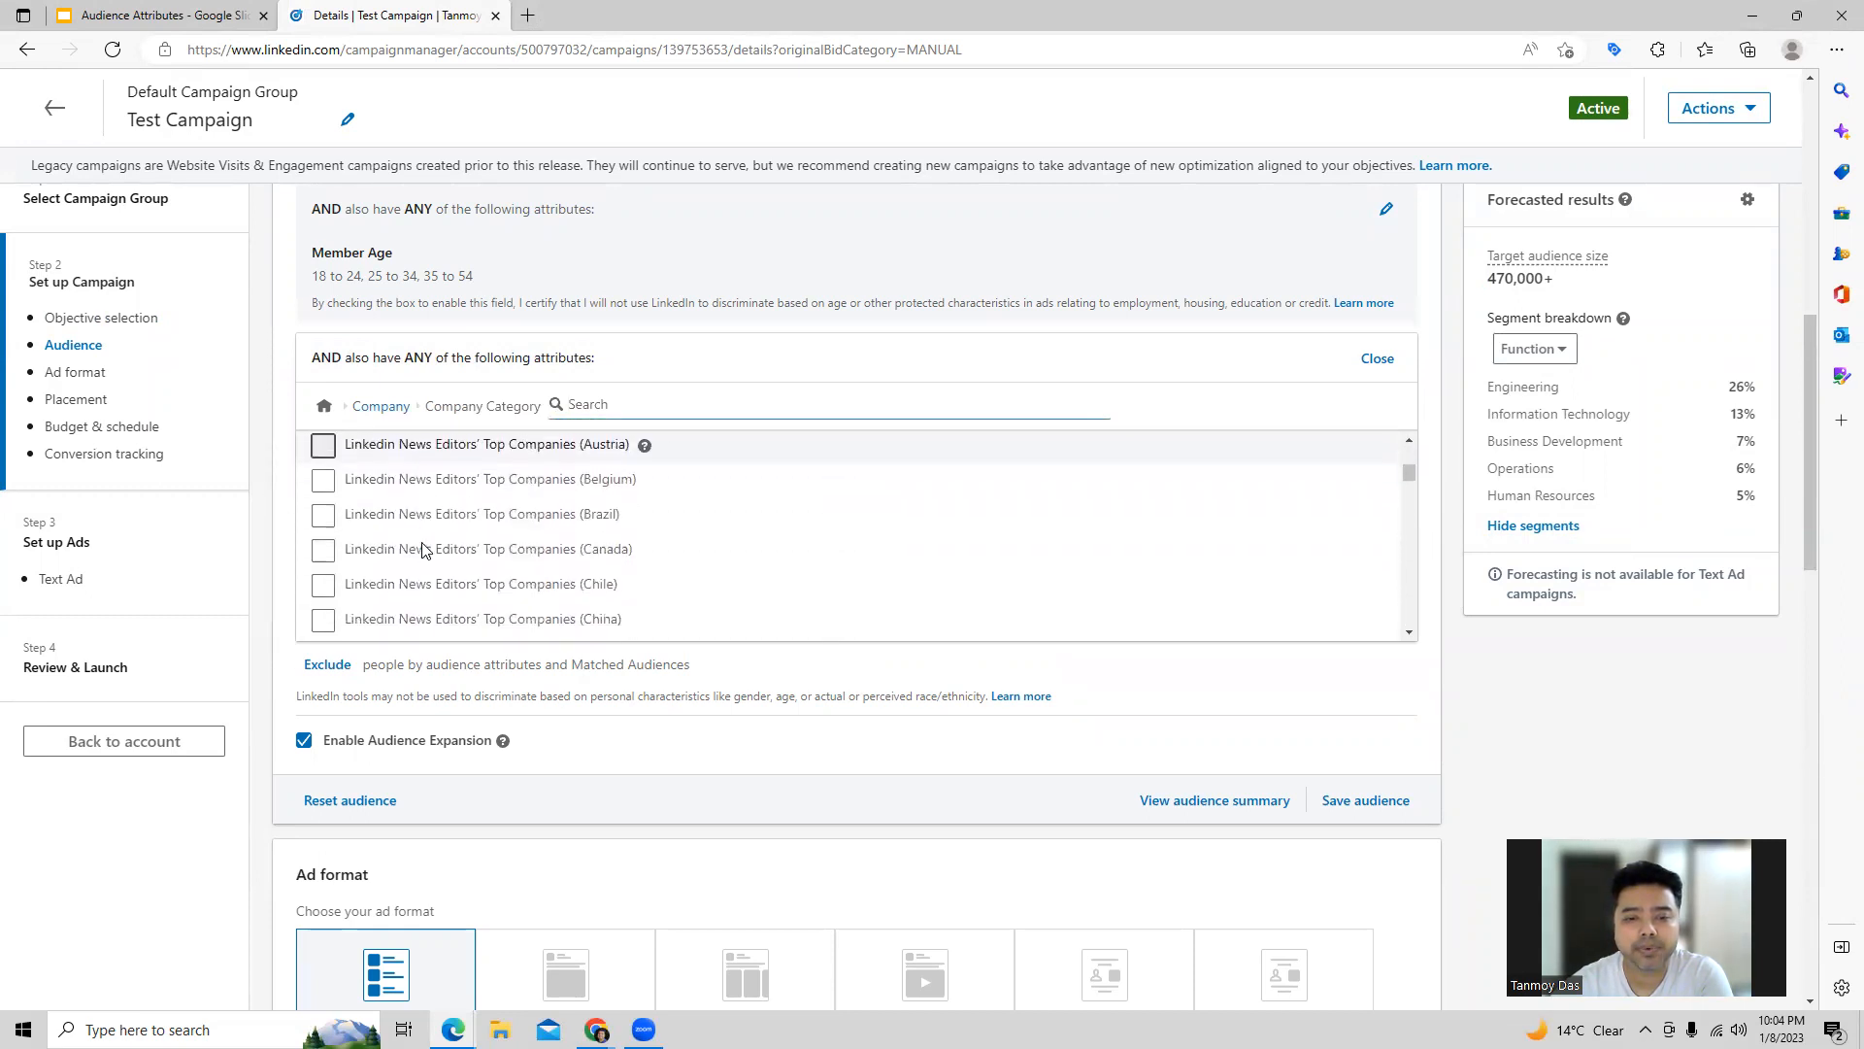
left_click(319, 559)
left_click(322, 537)
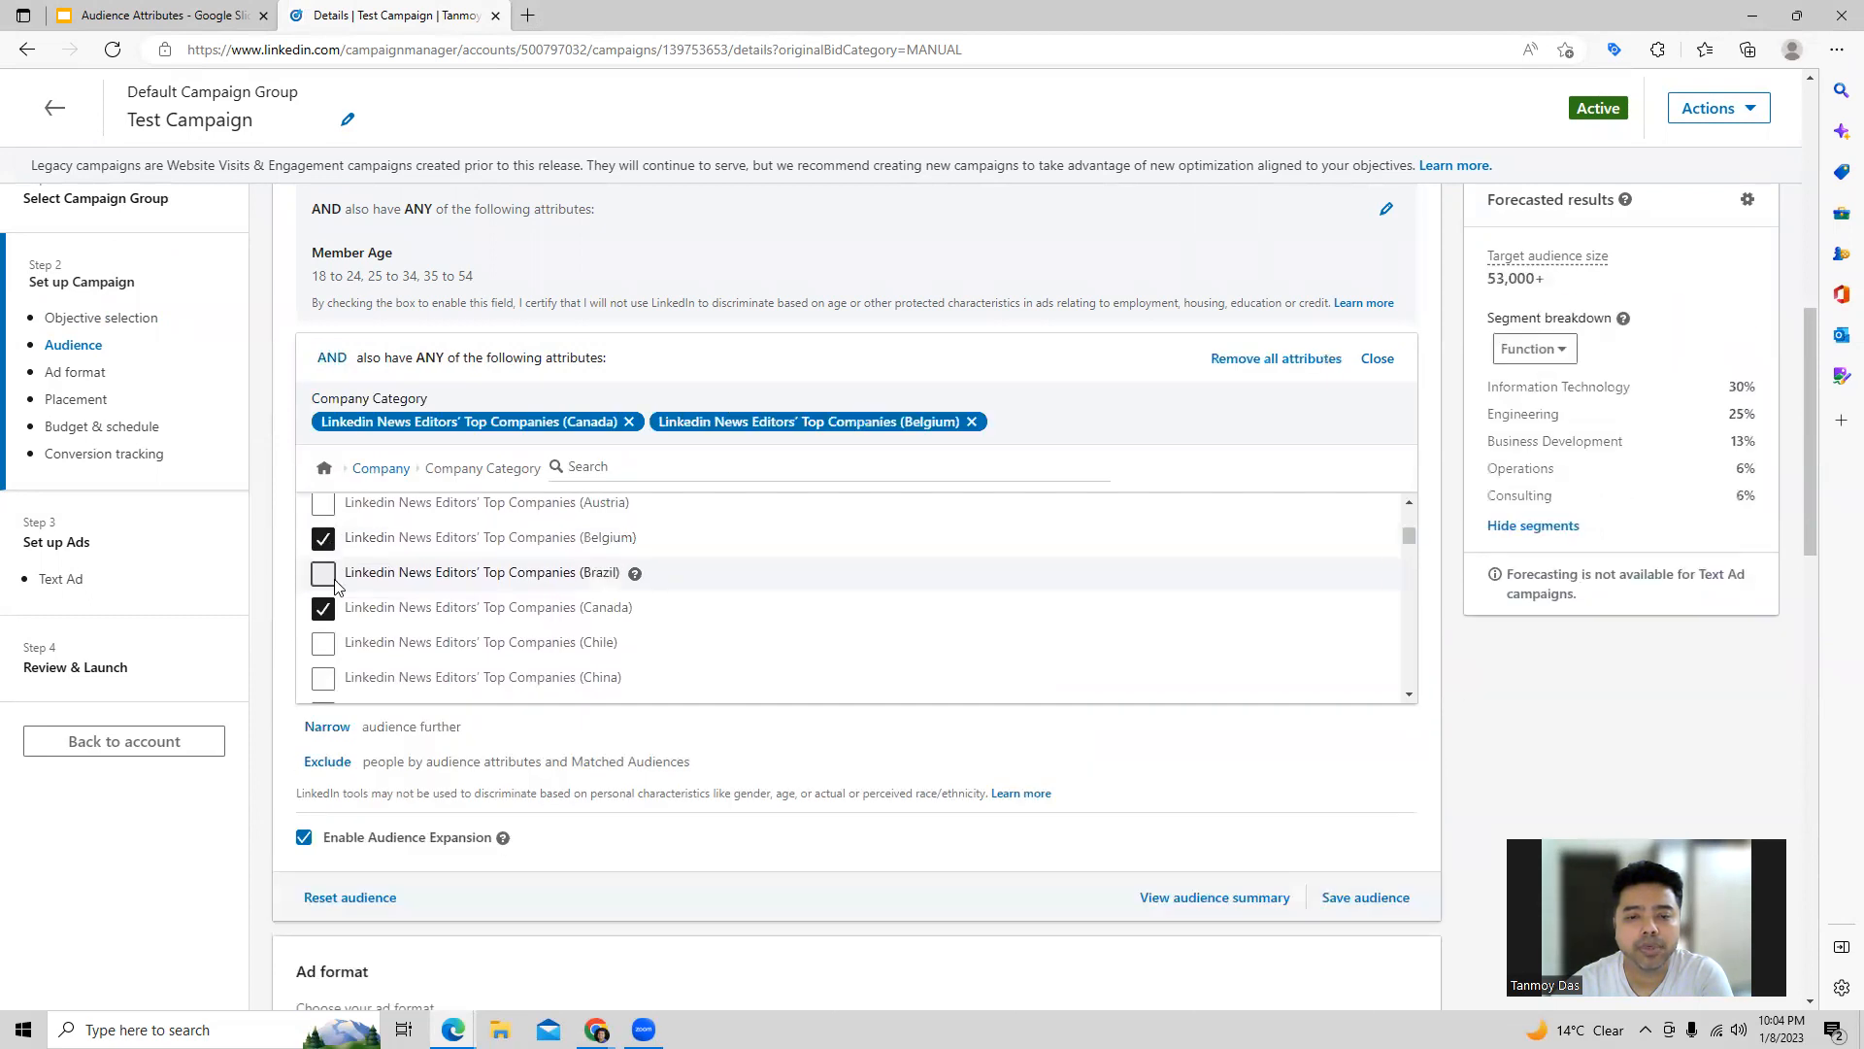
Step: Add the company growth rates 0% - 3% and 3% - 10% to the same audience condition
left_click(396, 471)
scroll(1027, 616, "down", 1)
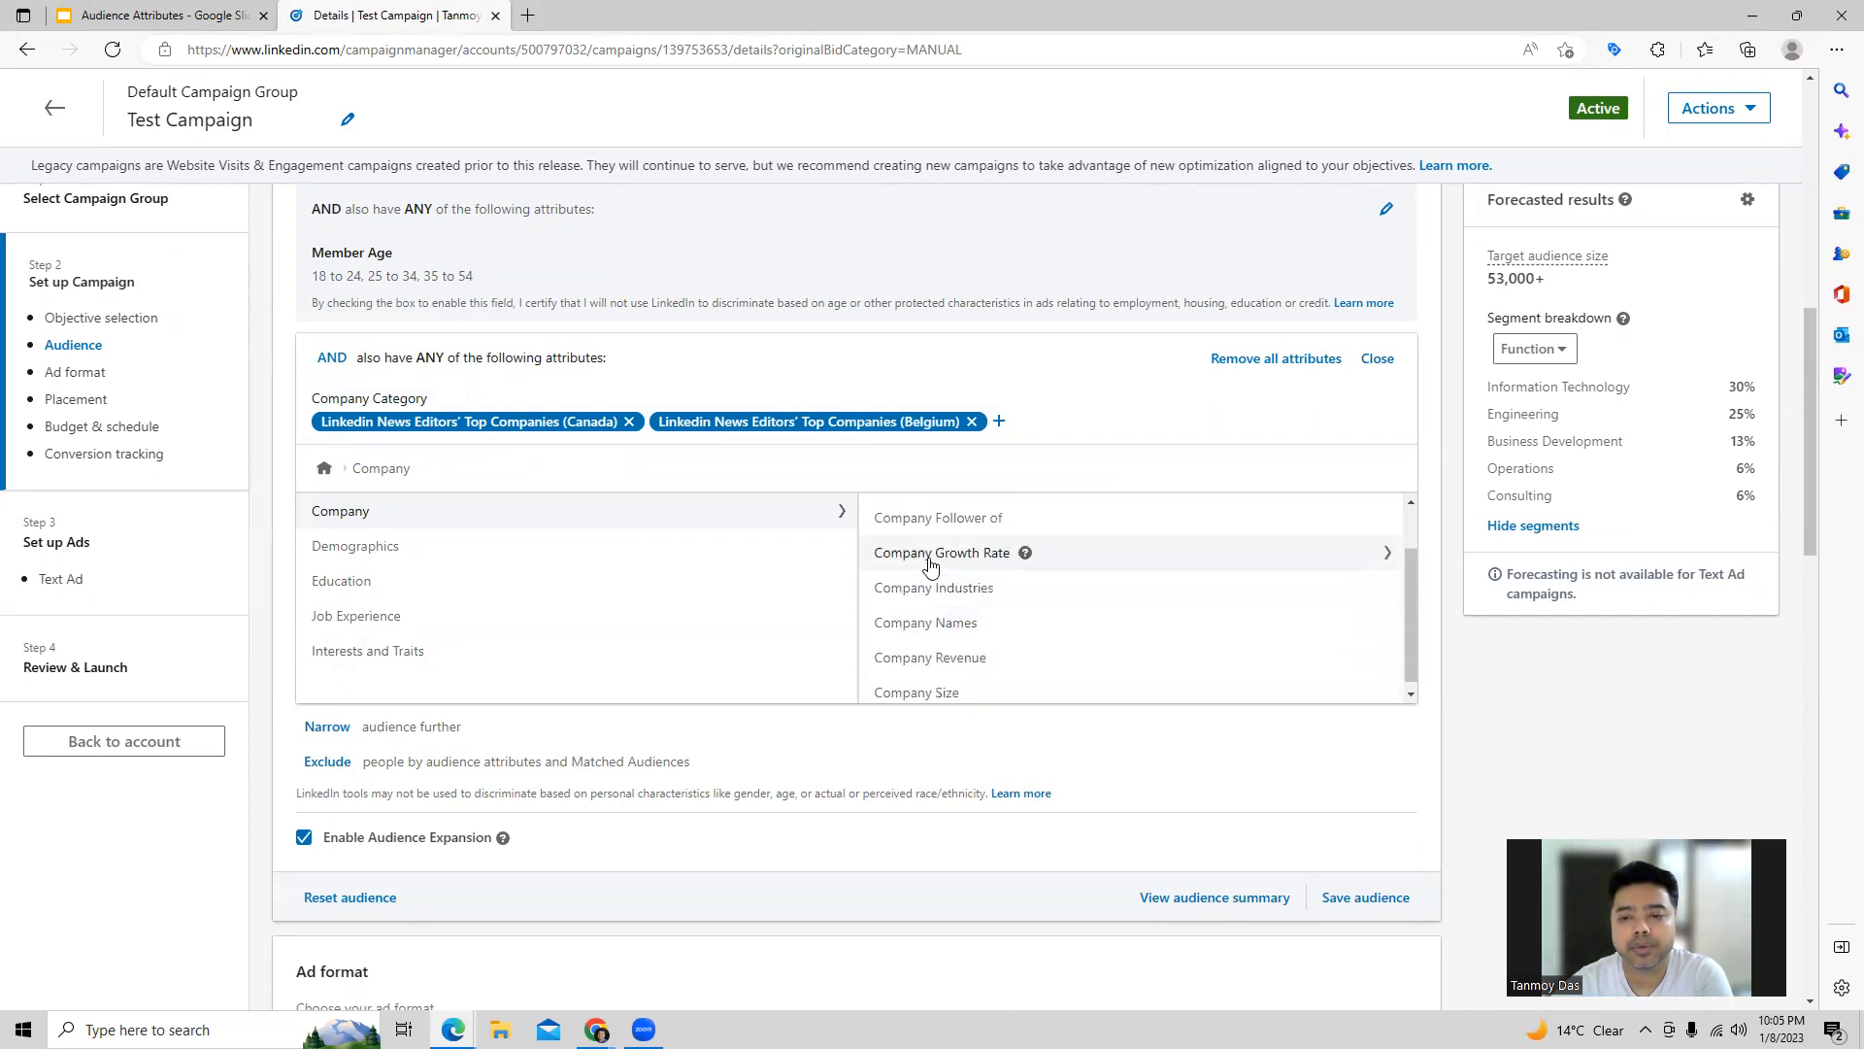
left_click(1383, 558)
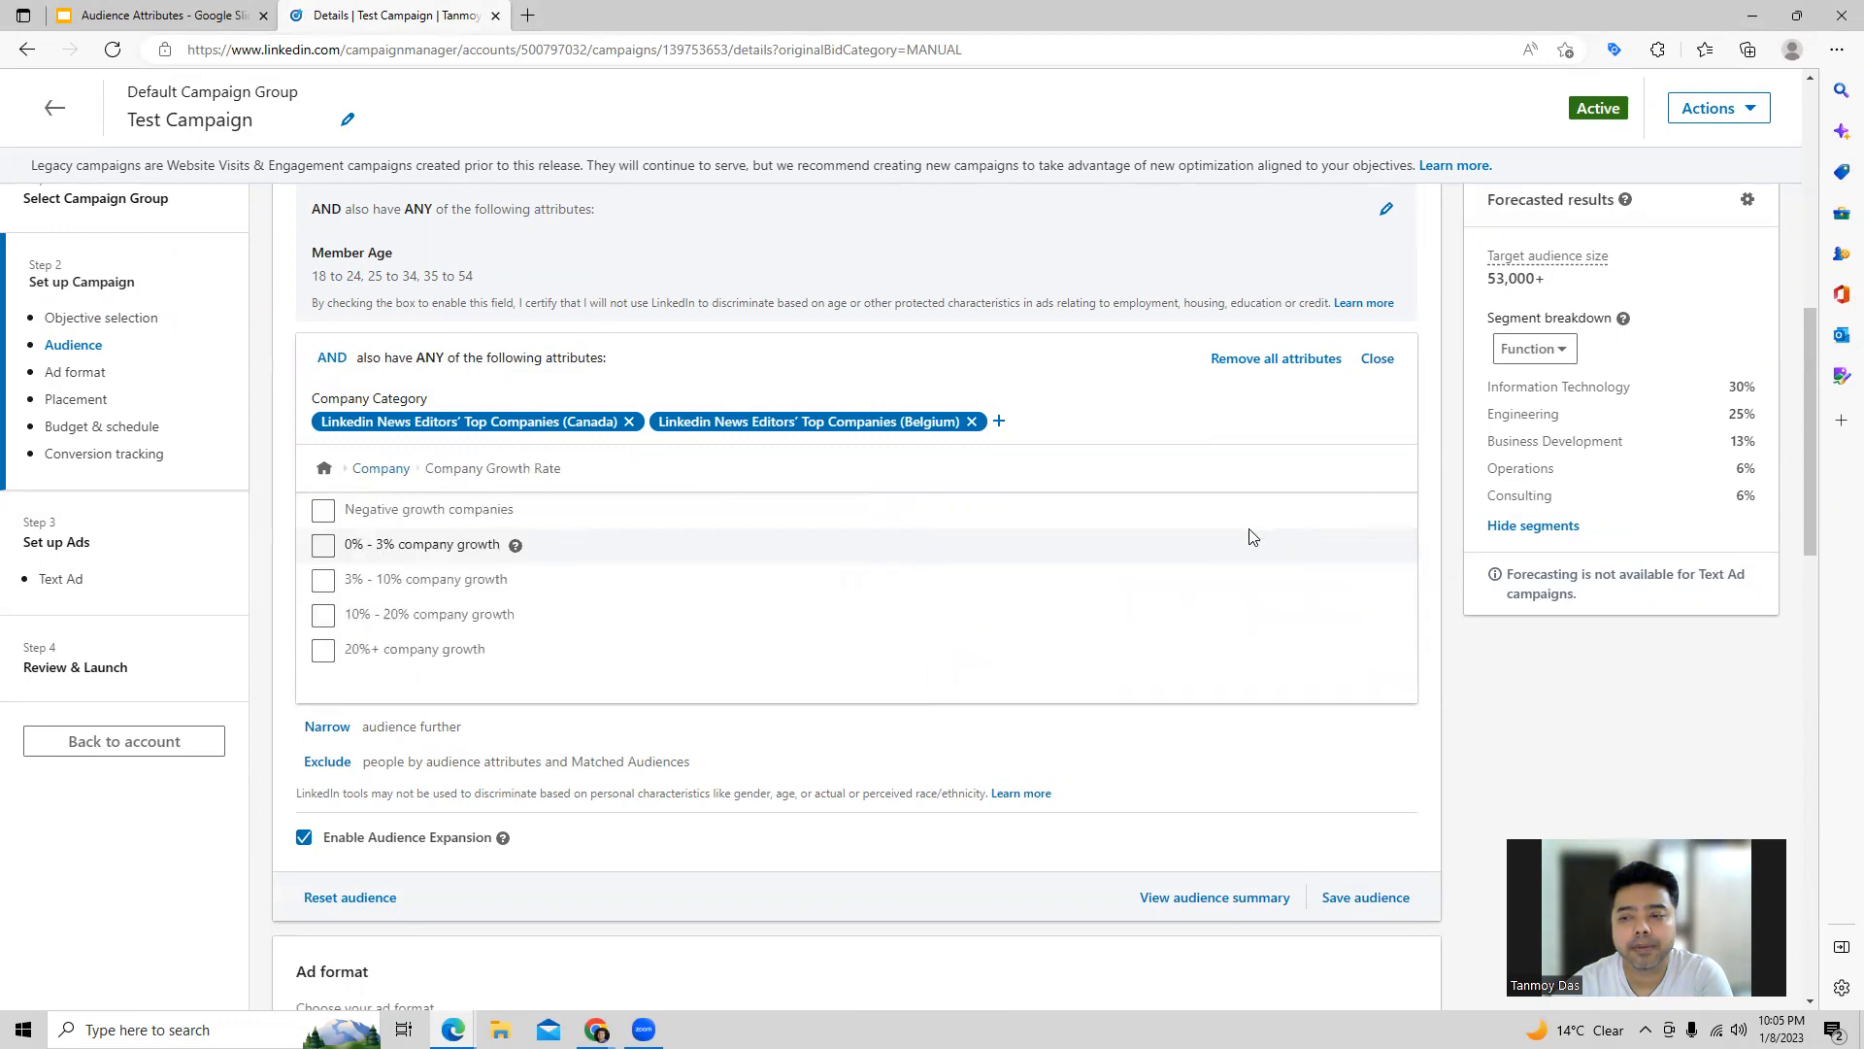
left_click(323, 544)
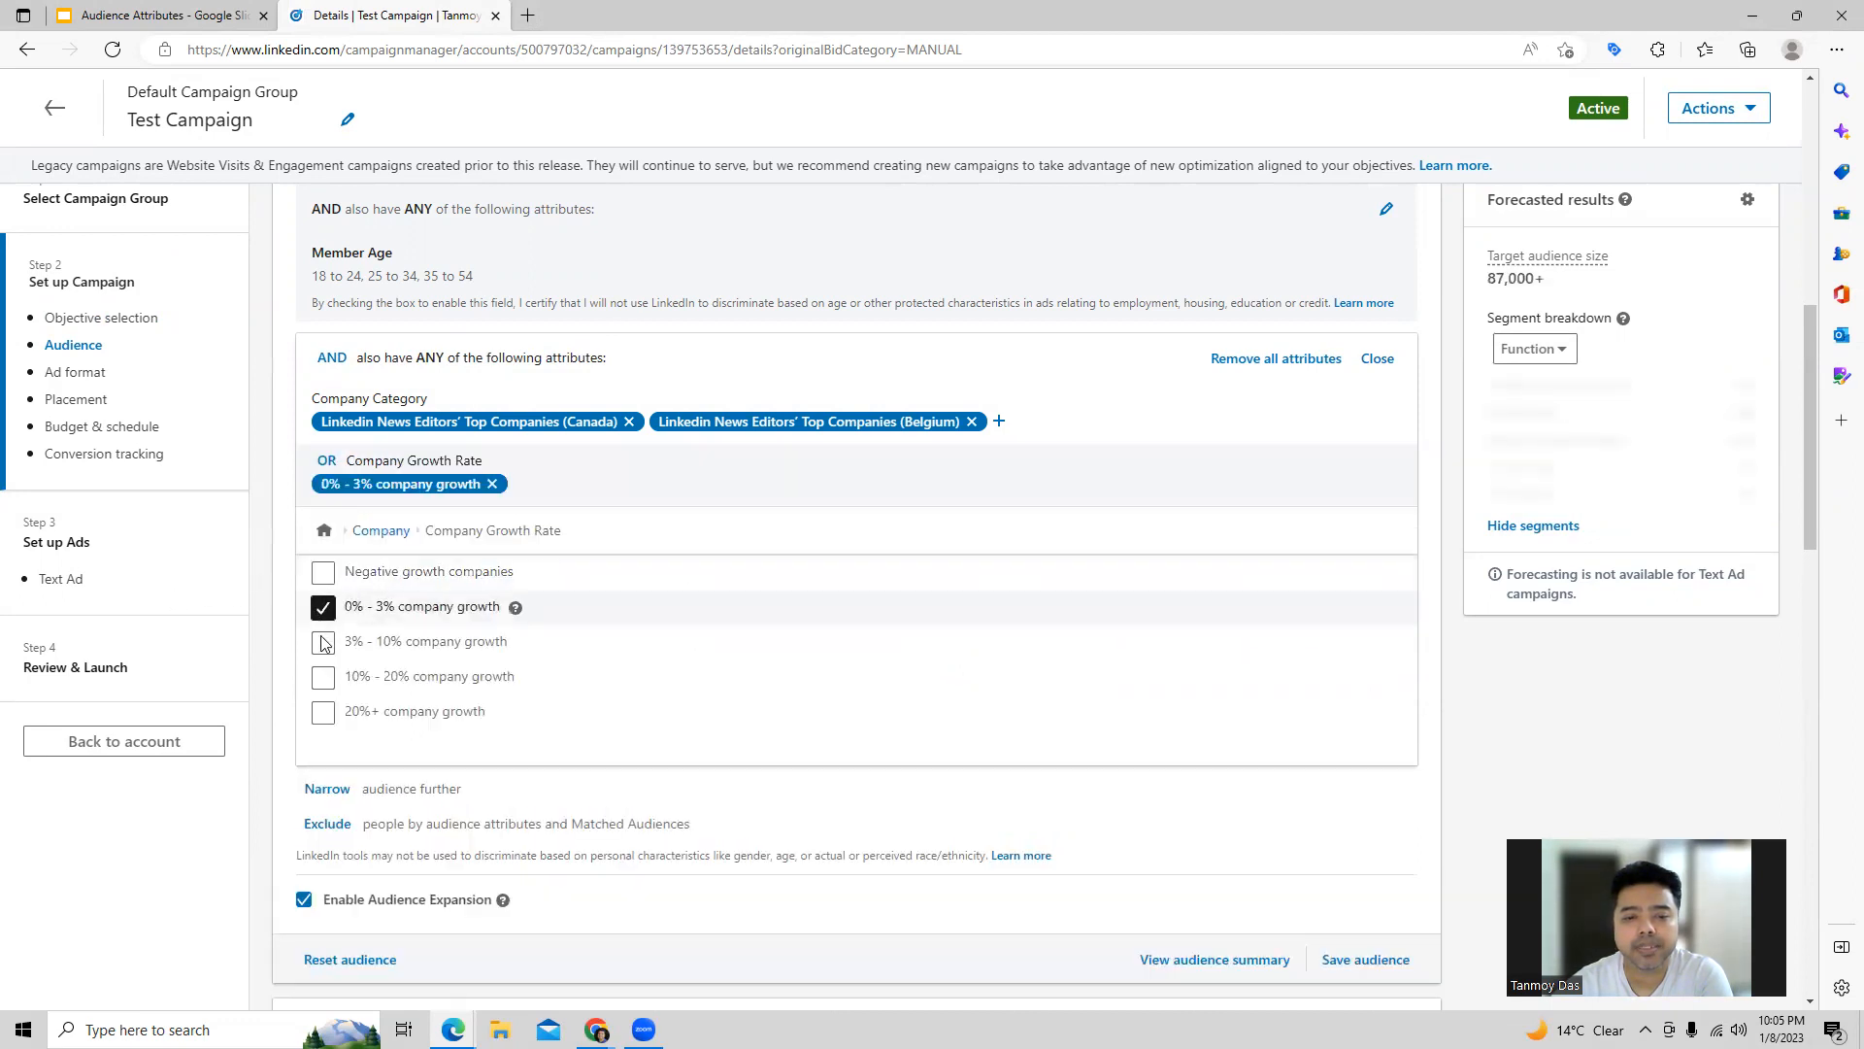
left_click(324, 643)
Step: Add the member ages 18 to 24 and 25 to 34 from the demographic attributes
left_click(381, 530)
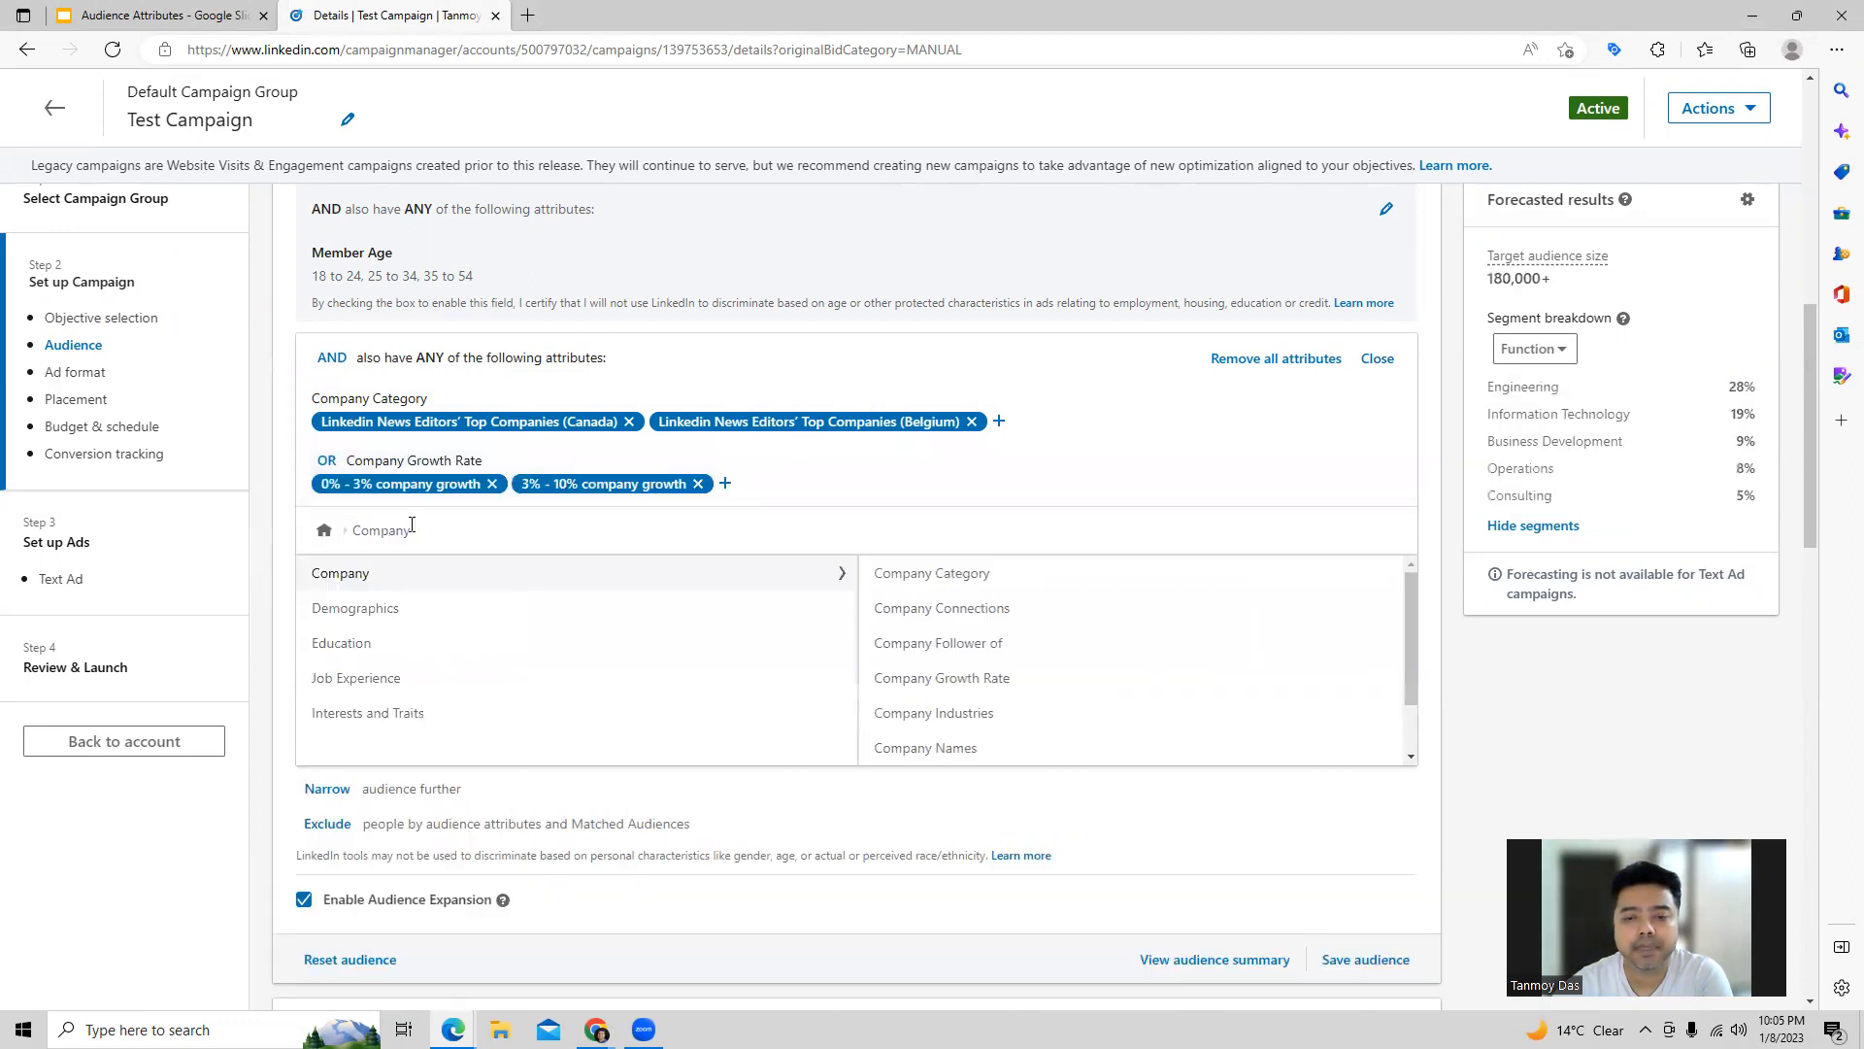
left_click(326, 534)
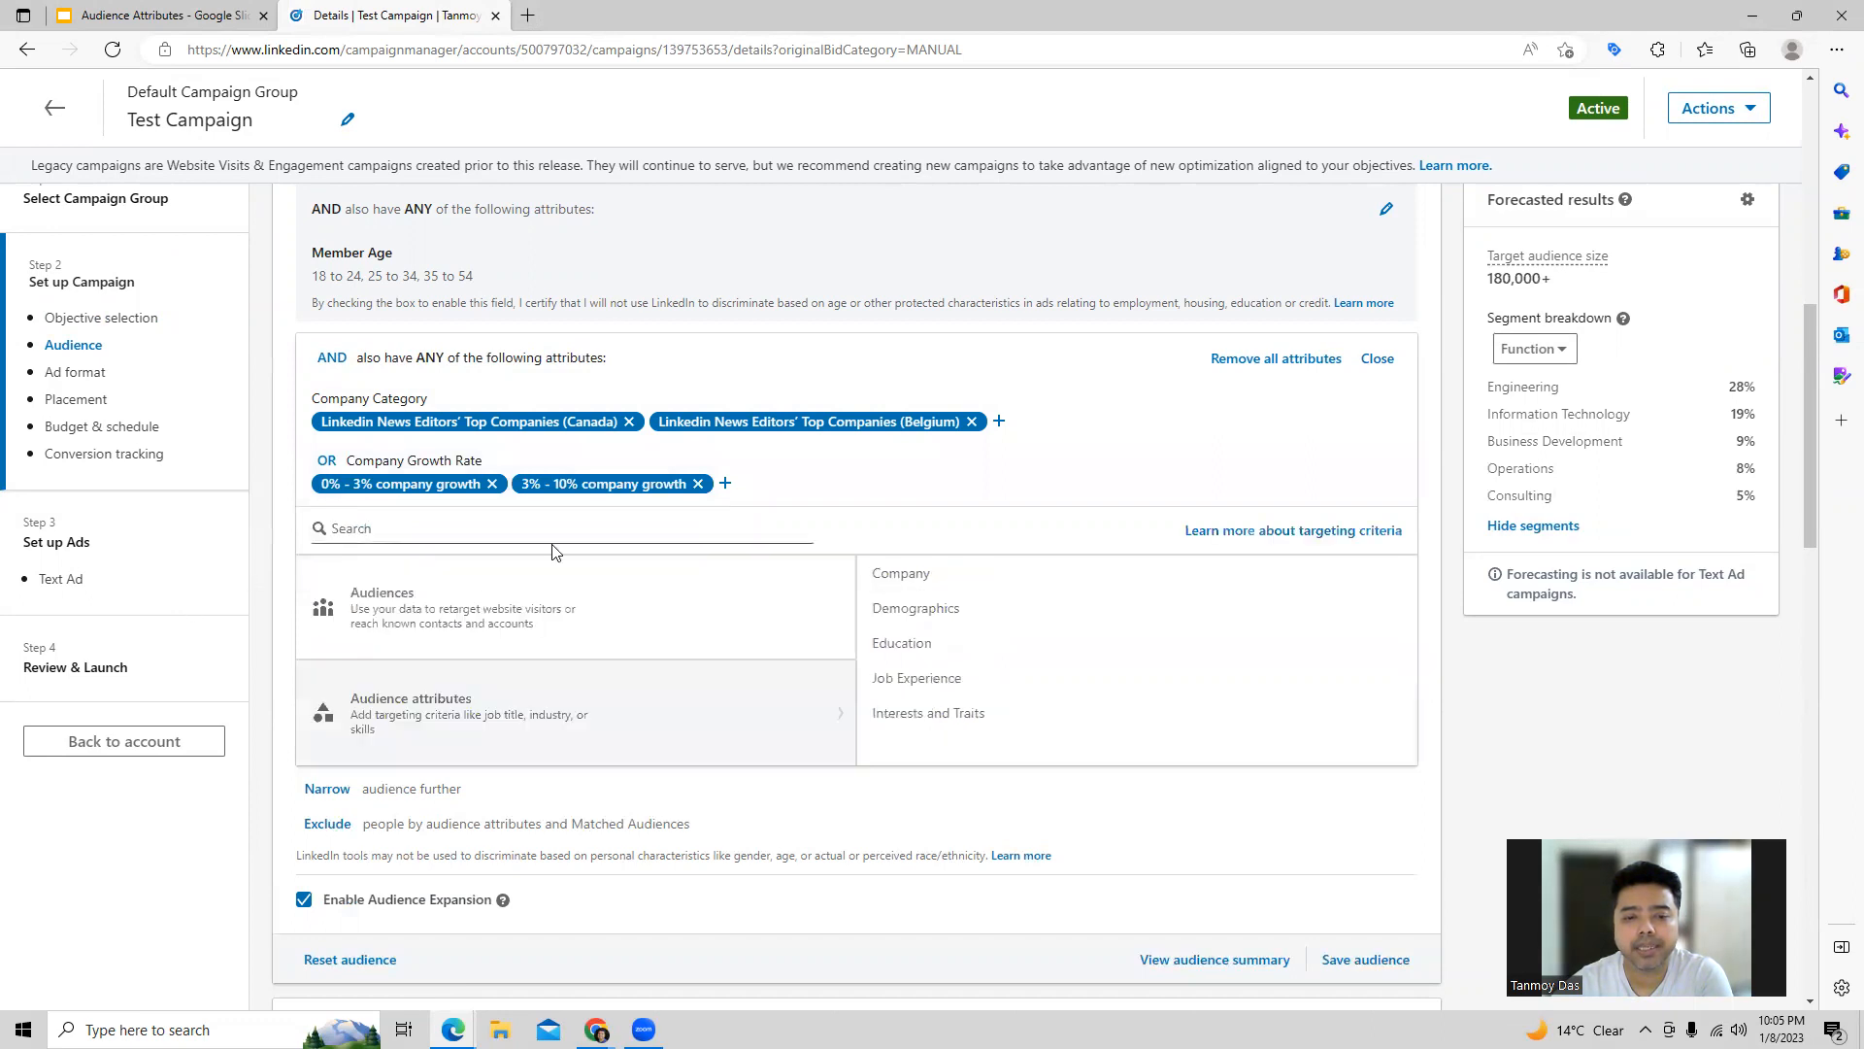
left_click(912, 611)
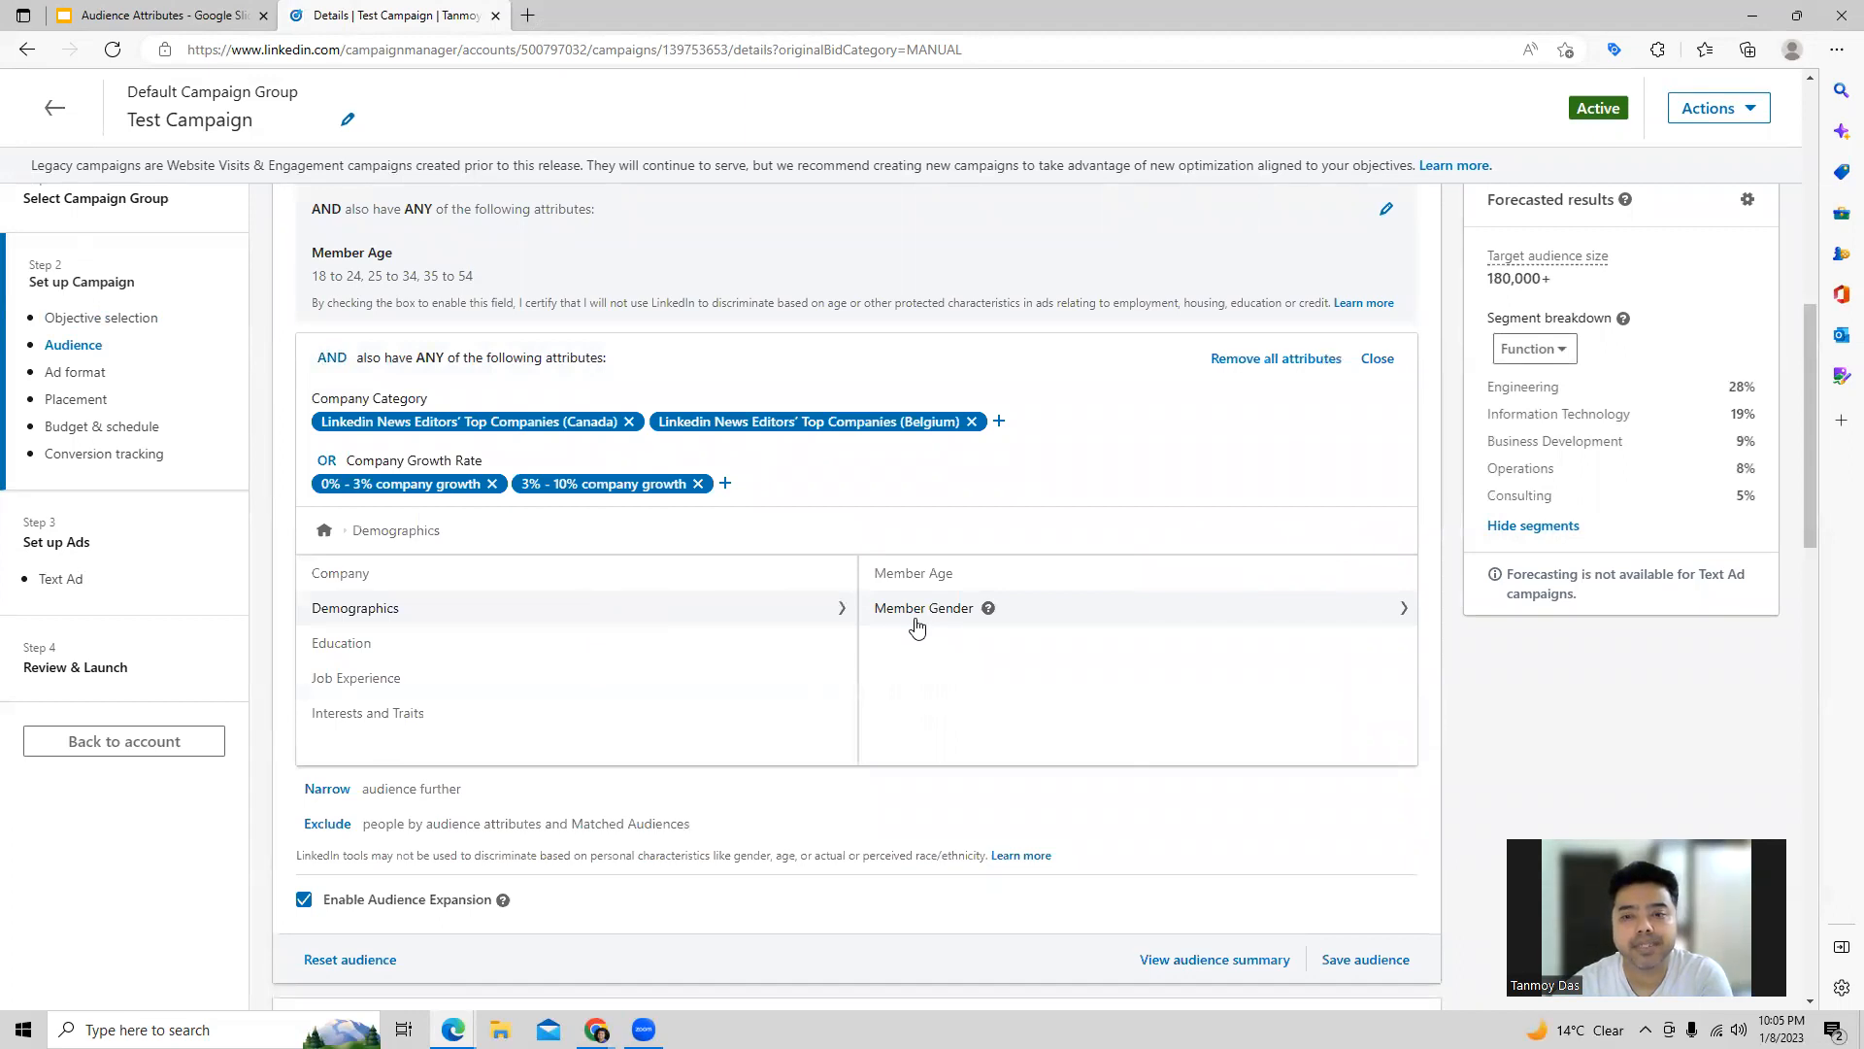
left_click(916, 576)
left_click(349, 648)
left_click(326, 765)
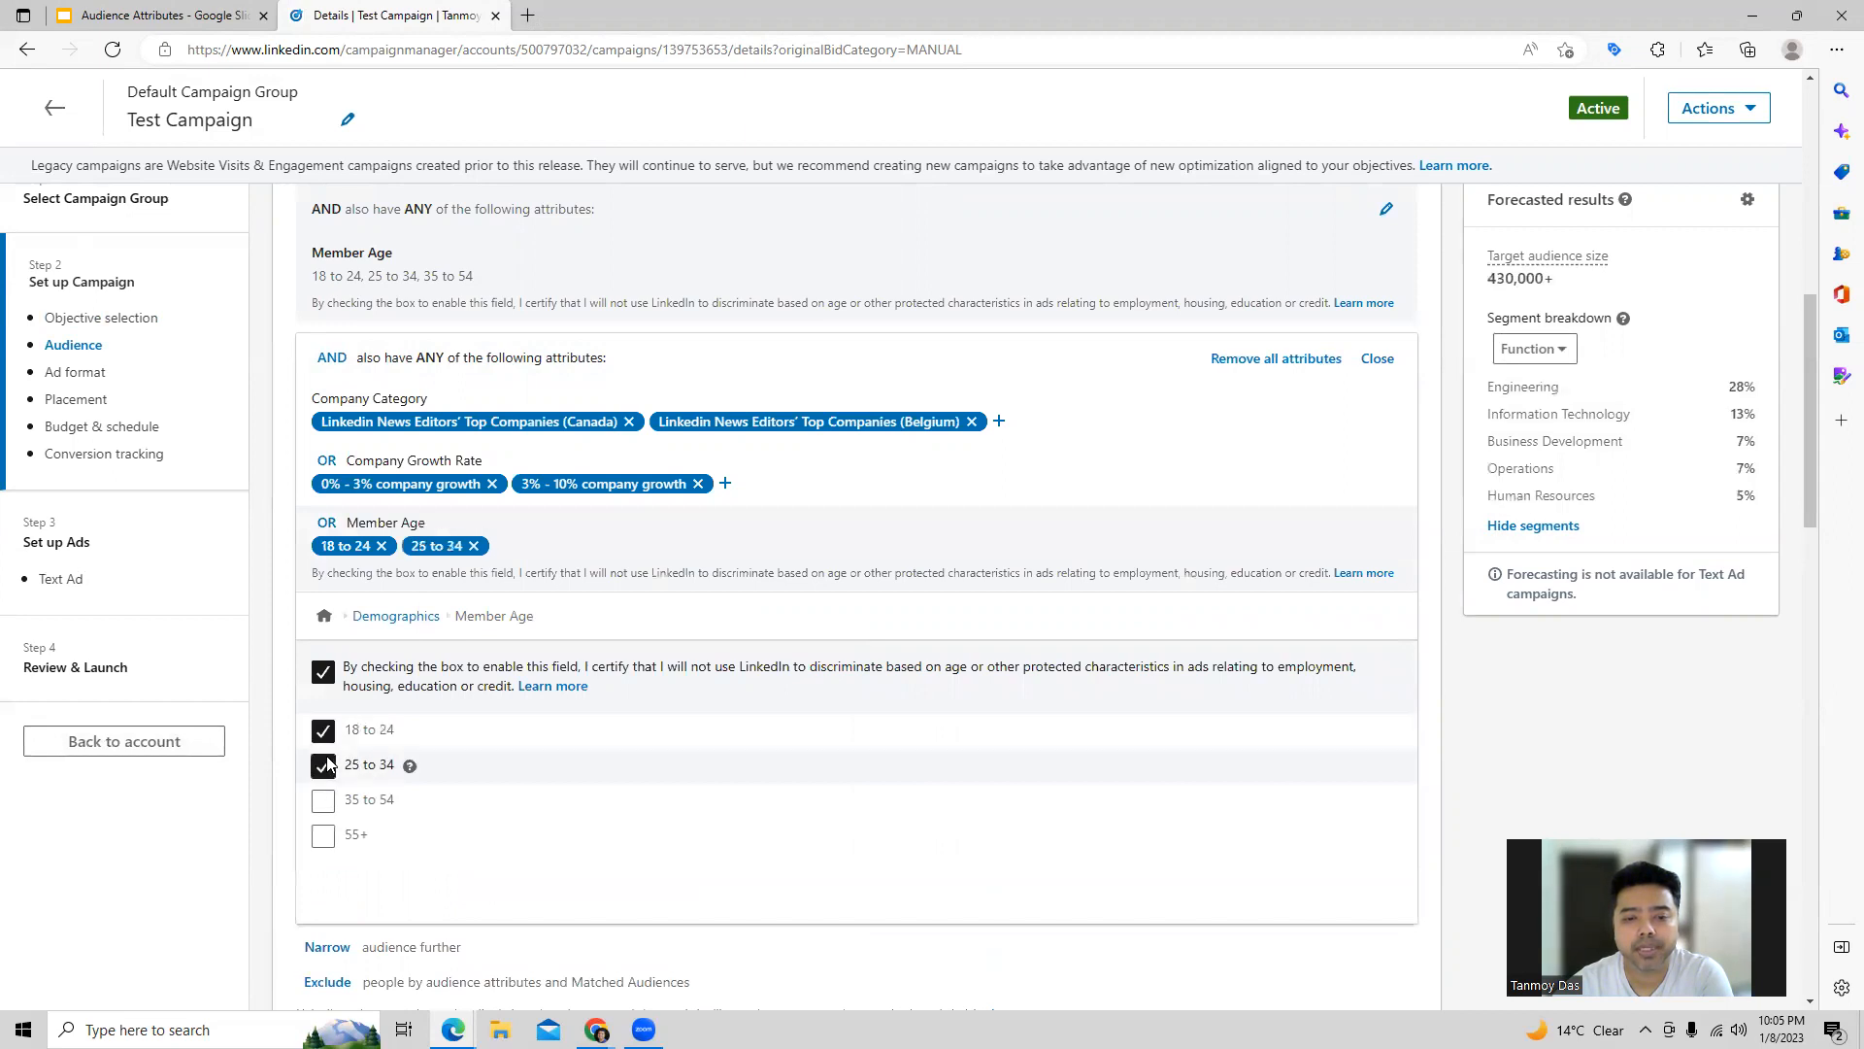
Step: Accept the non-discrimination certification for member gender and add Female to the audience condition
left_click(423, 617)
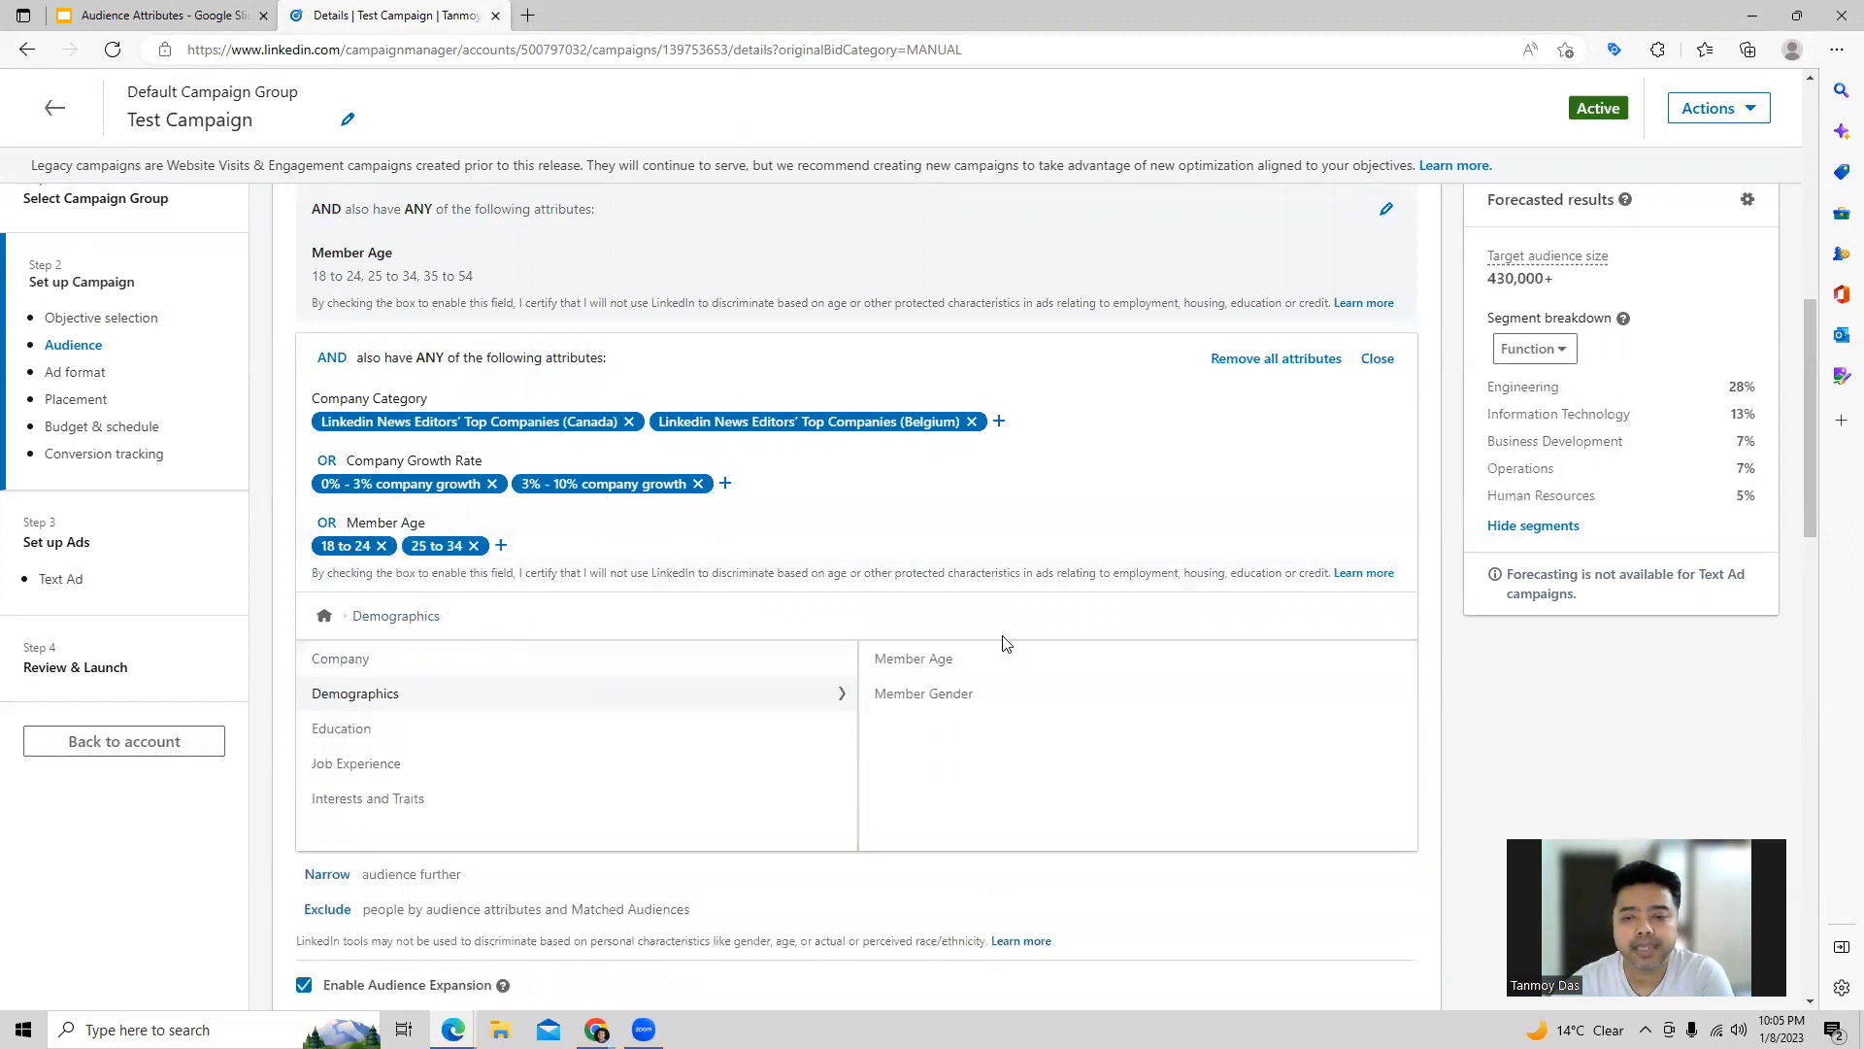
left_click(979, 693)
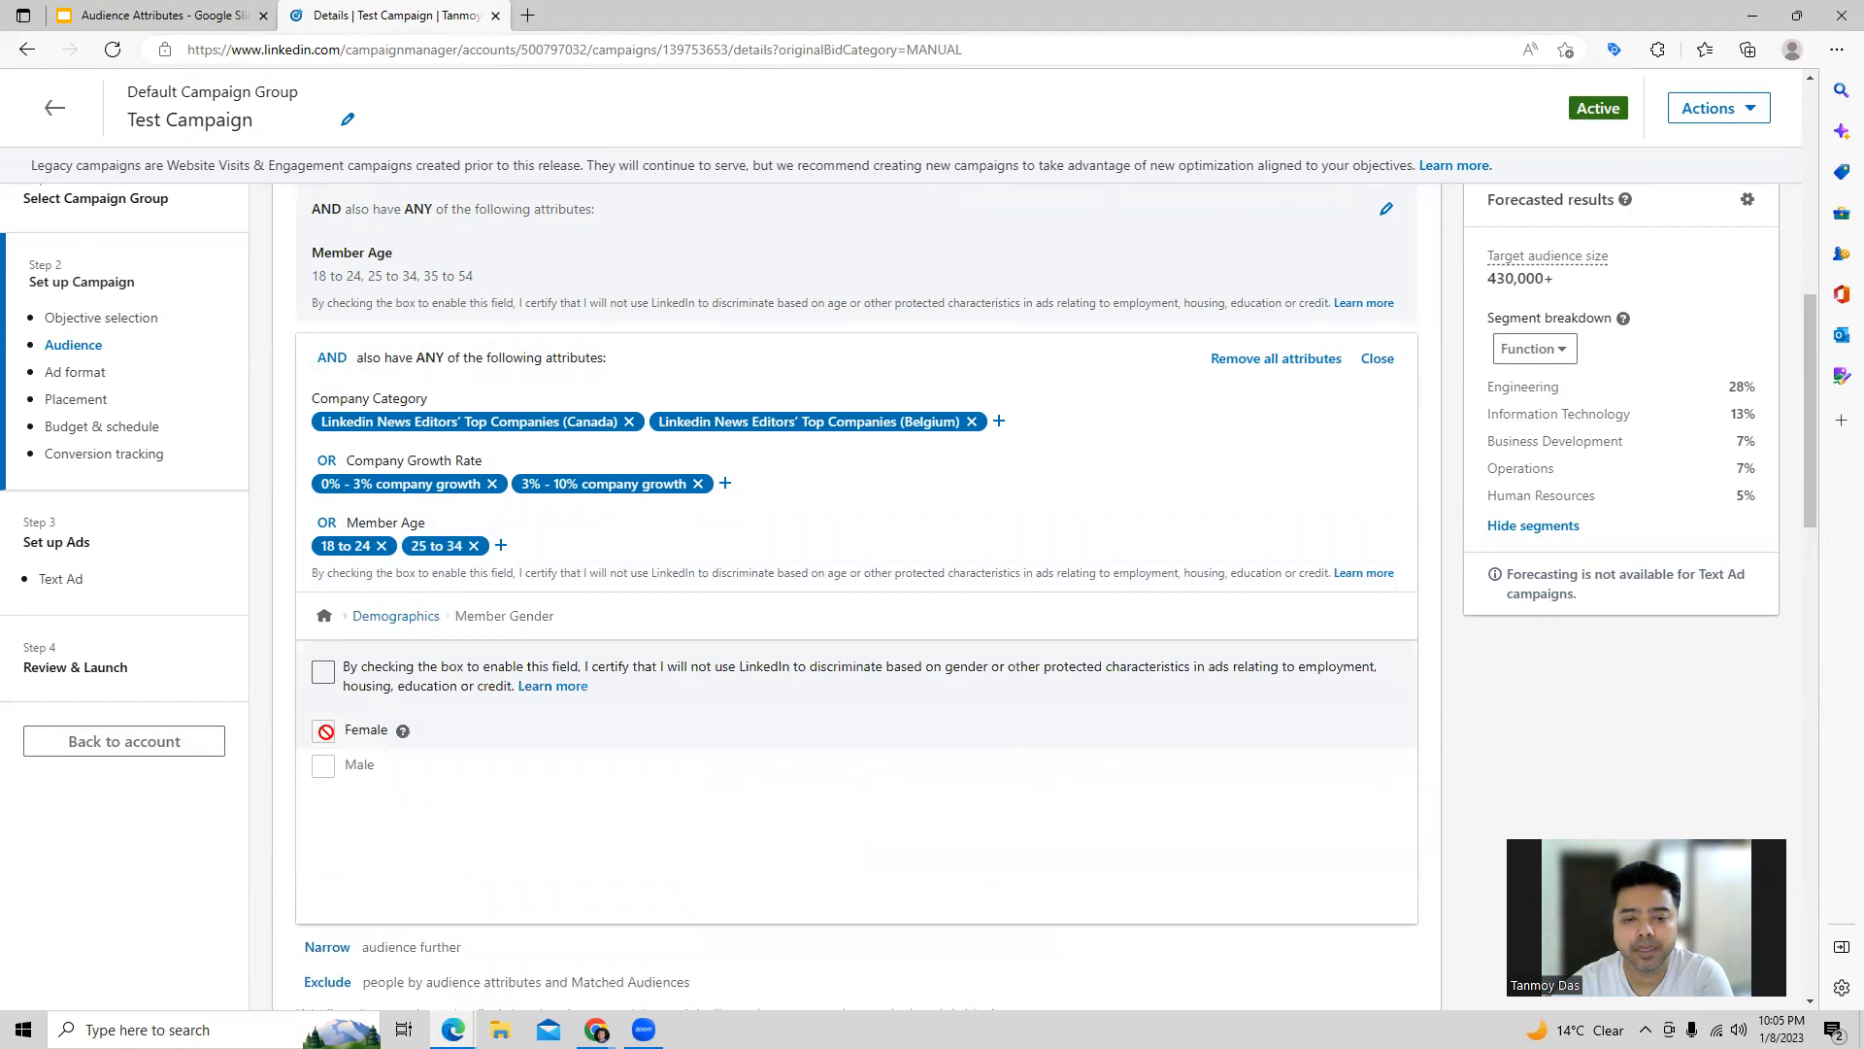
left_click(325, 672)
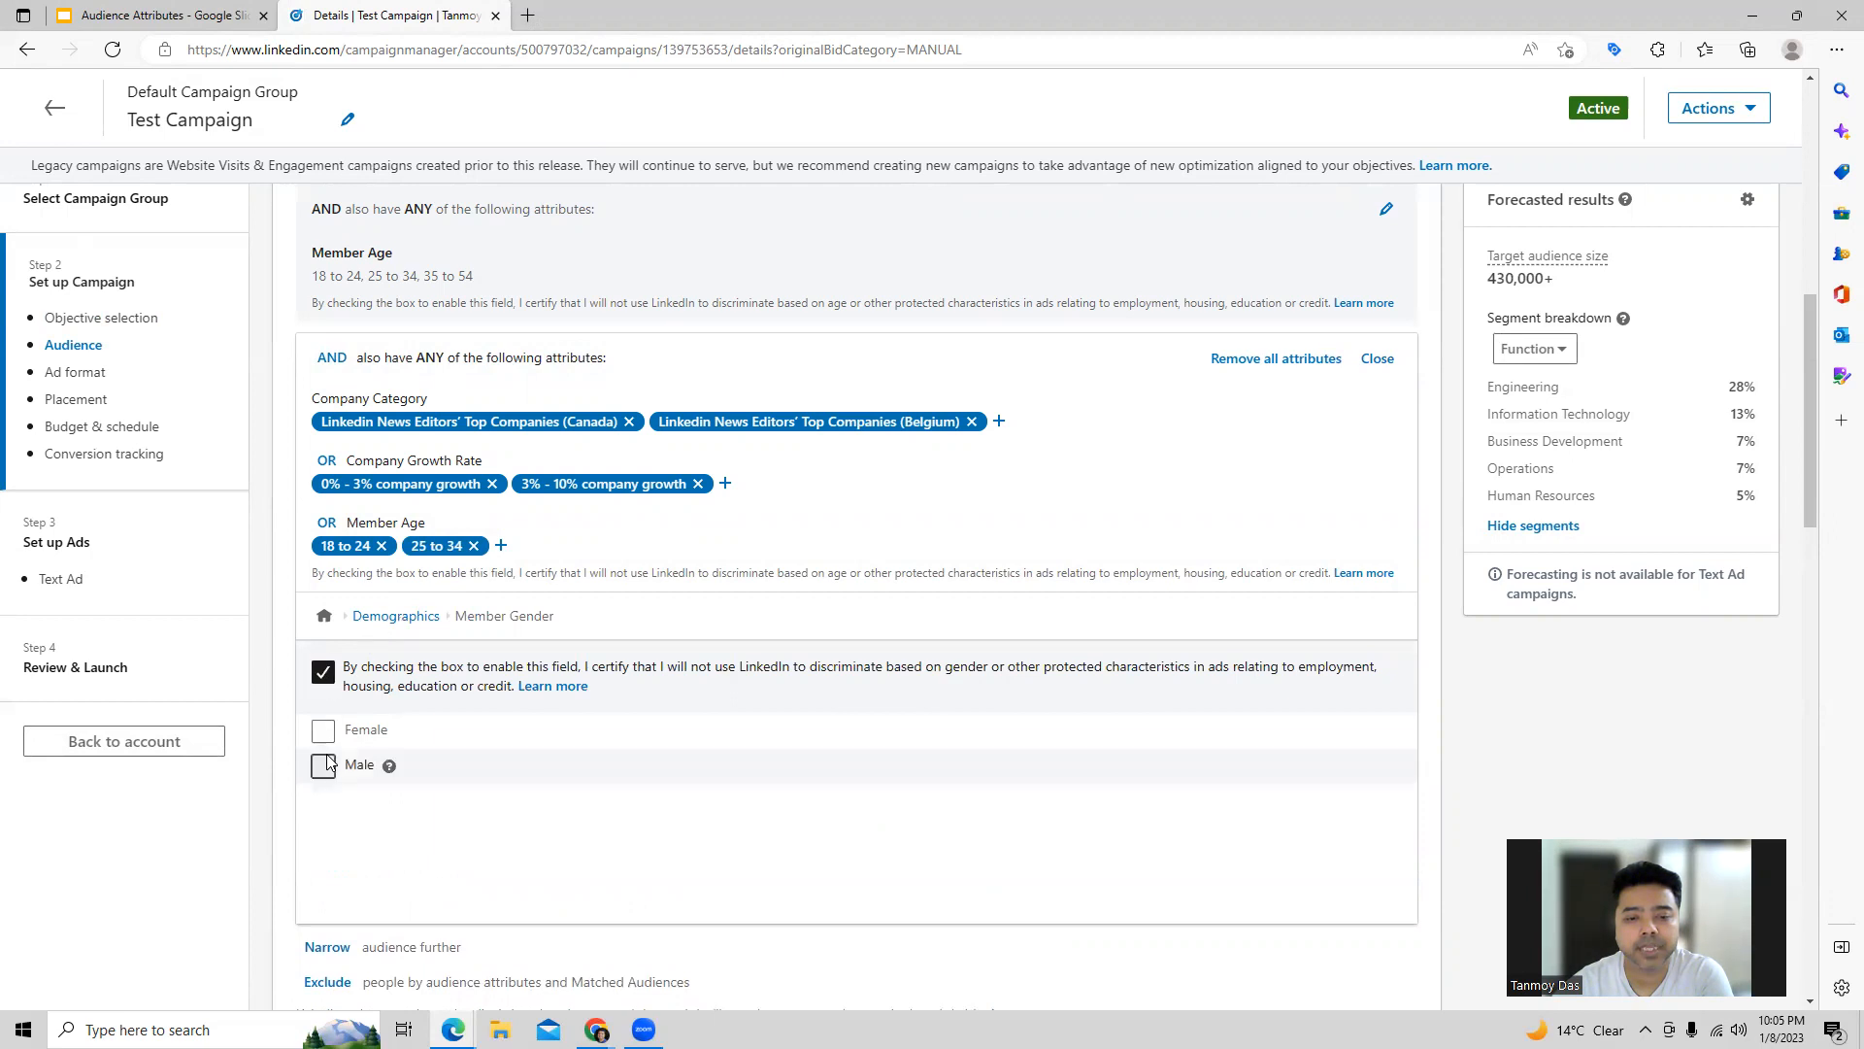
left_click(325, 732)
left_click(324, 767)
left_click(324, 672)
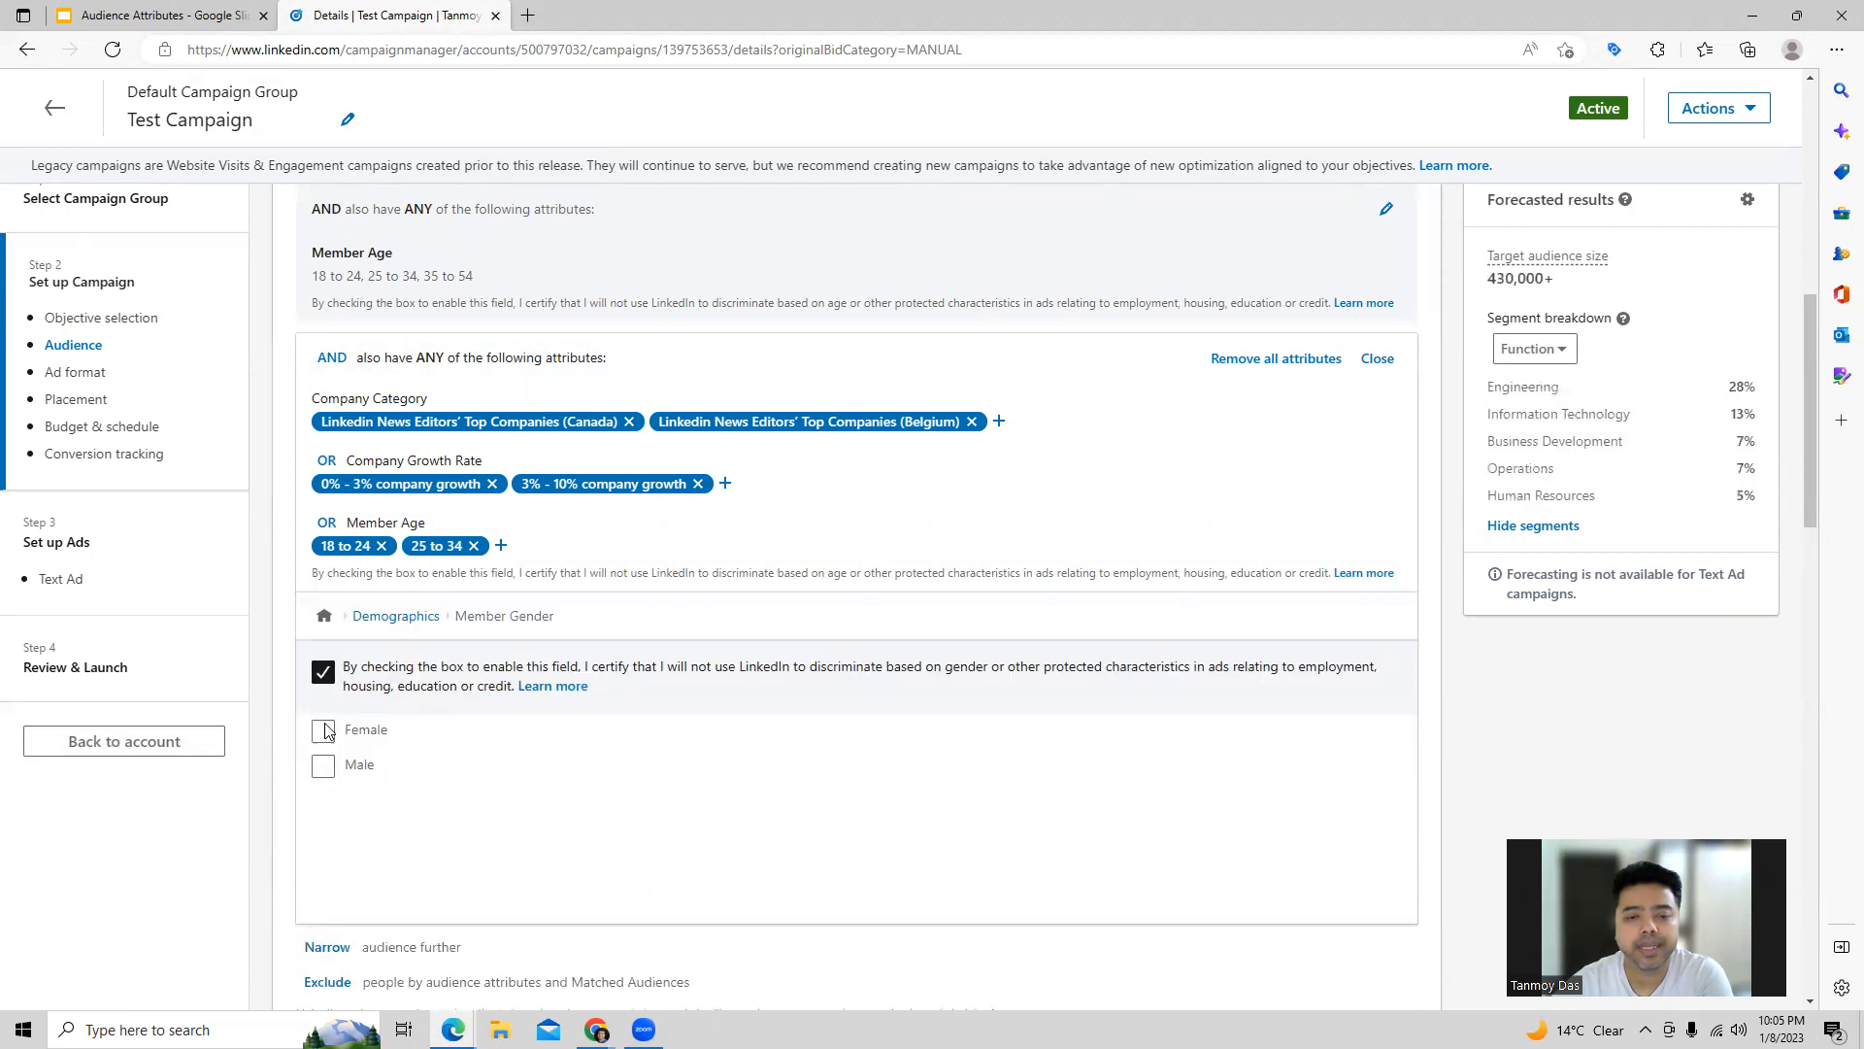
left_click(324, 730)
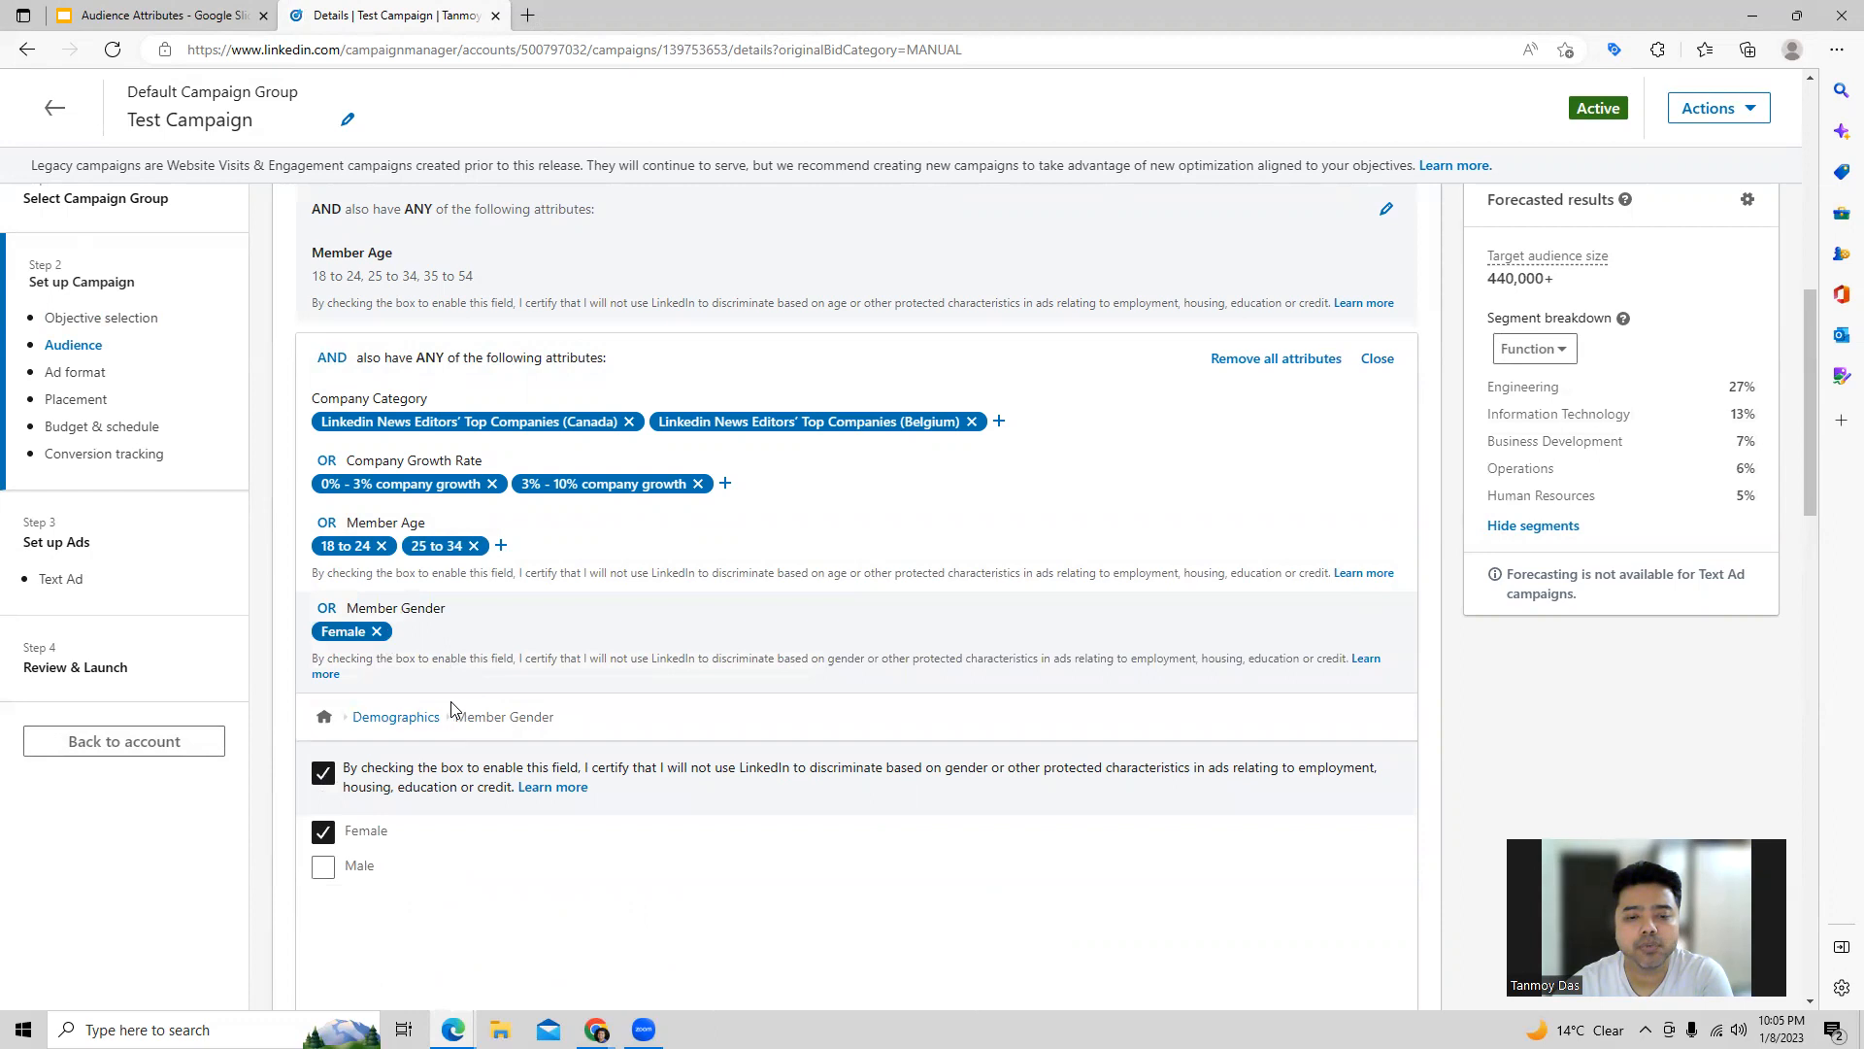
Step: Search the education degrees for "phd" and add Doctor of Philosophy - PhD to the audience condition
left_click(412, 716)
left_click(345, 831)
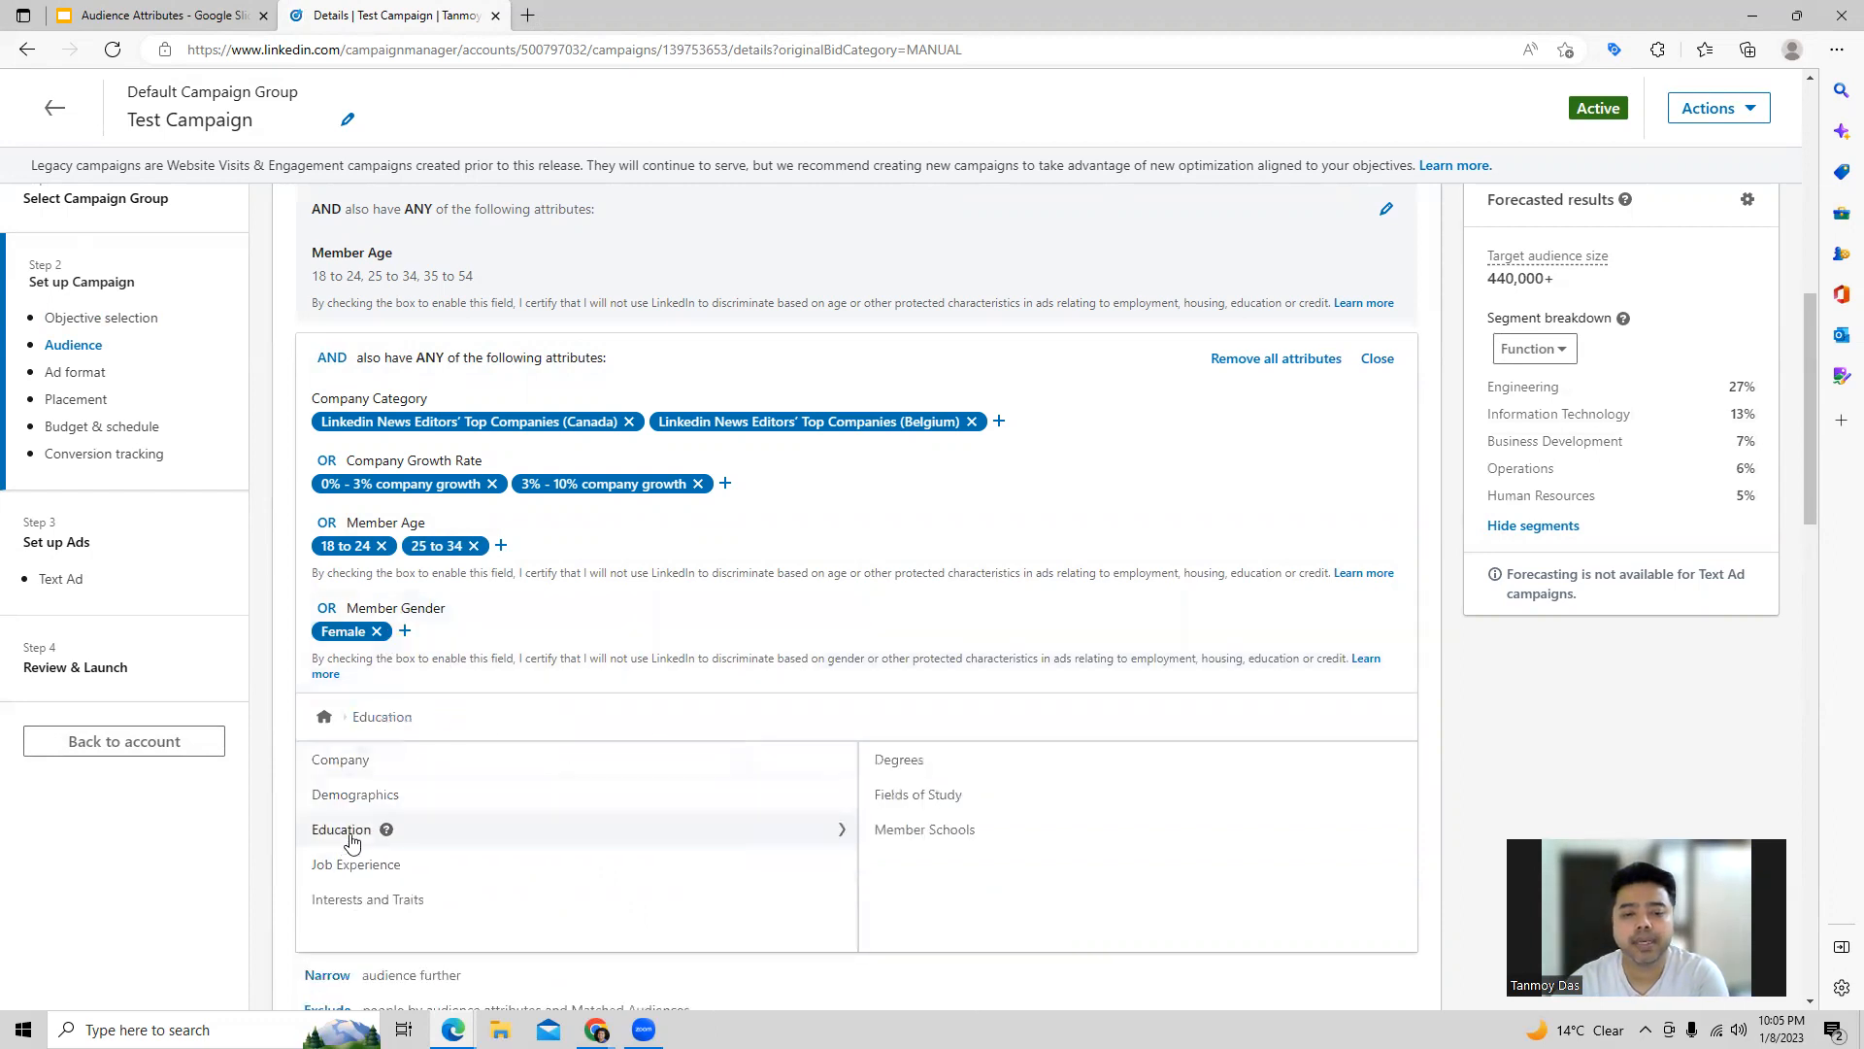
scroll(1049, 690, "down", 3)
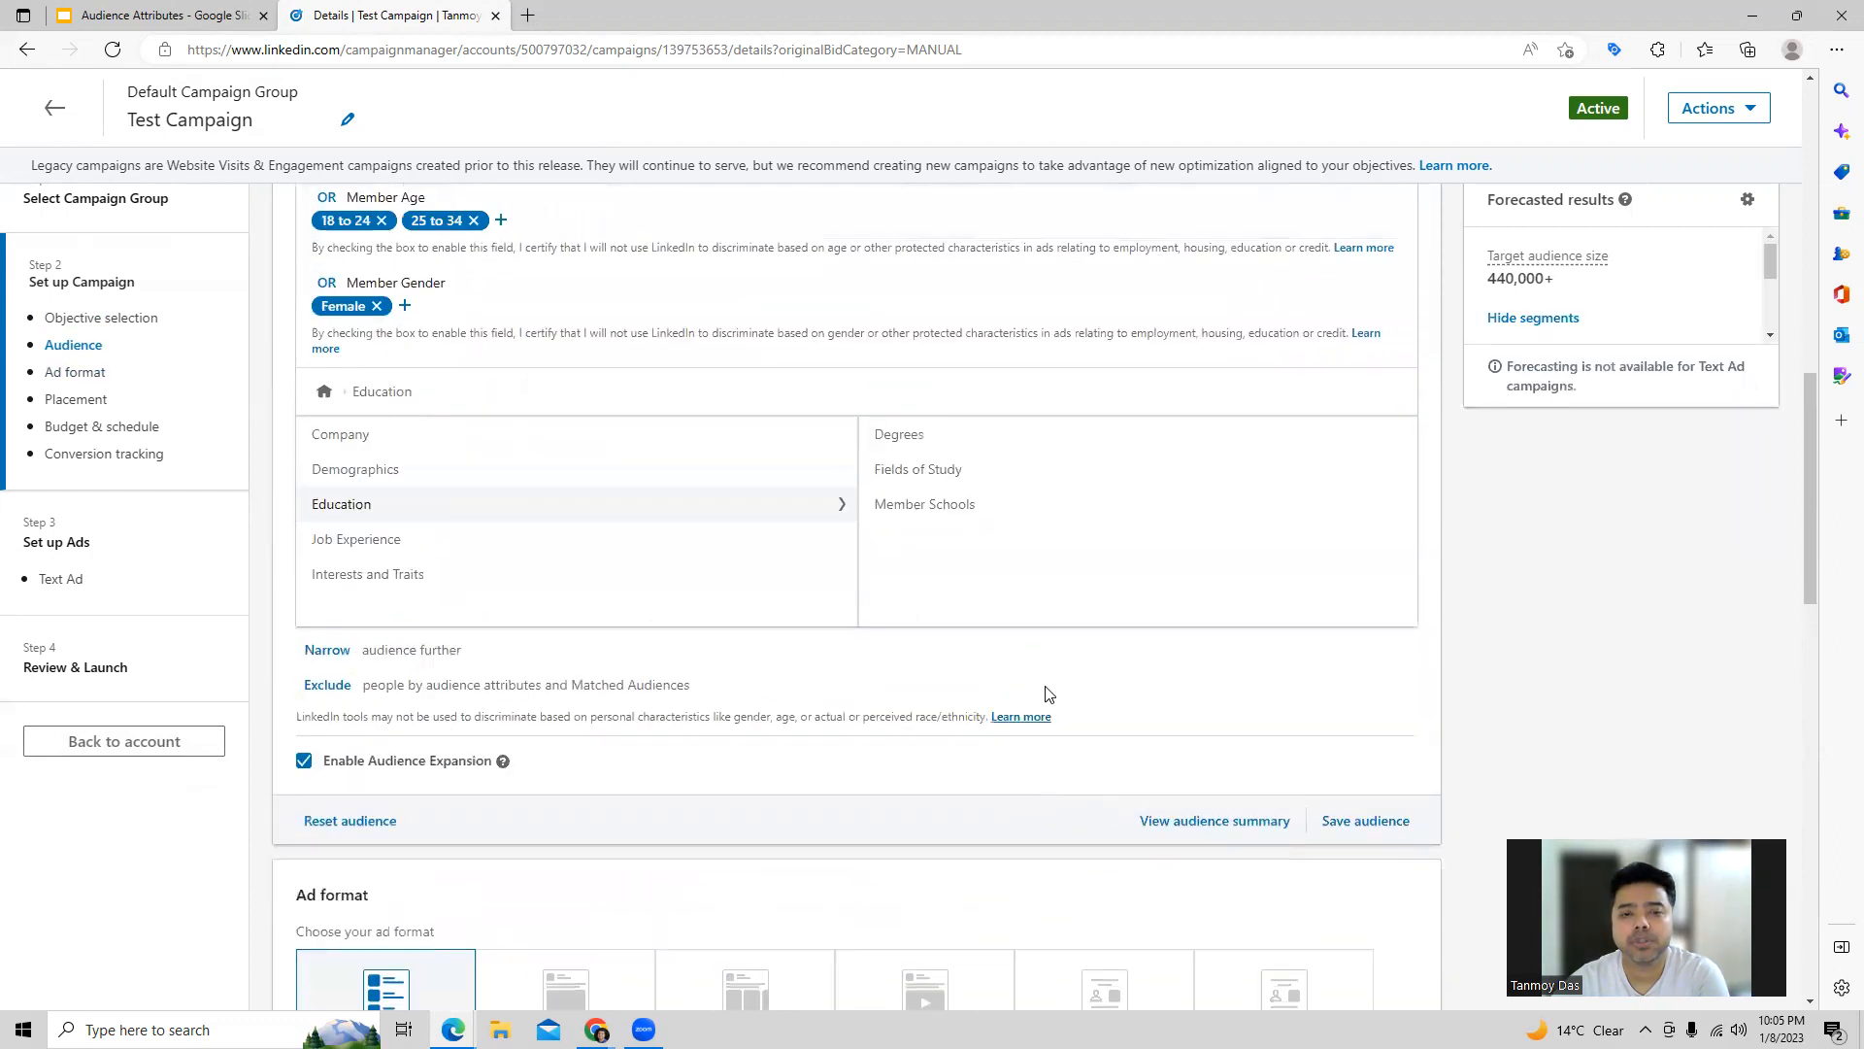
scroll(1047, 693, "up", 2)
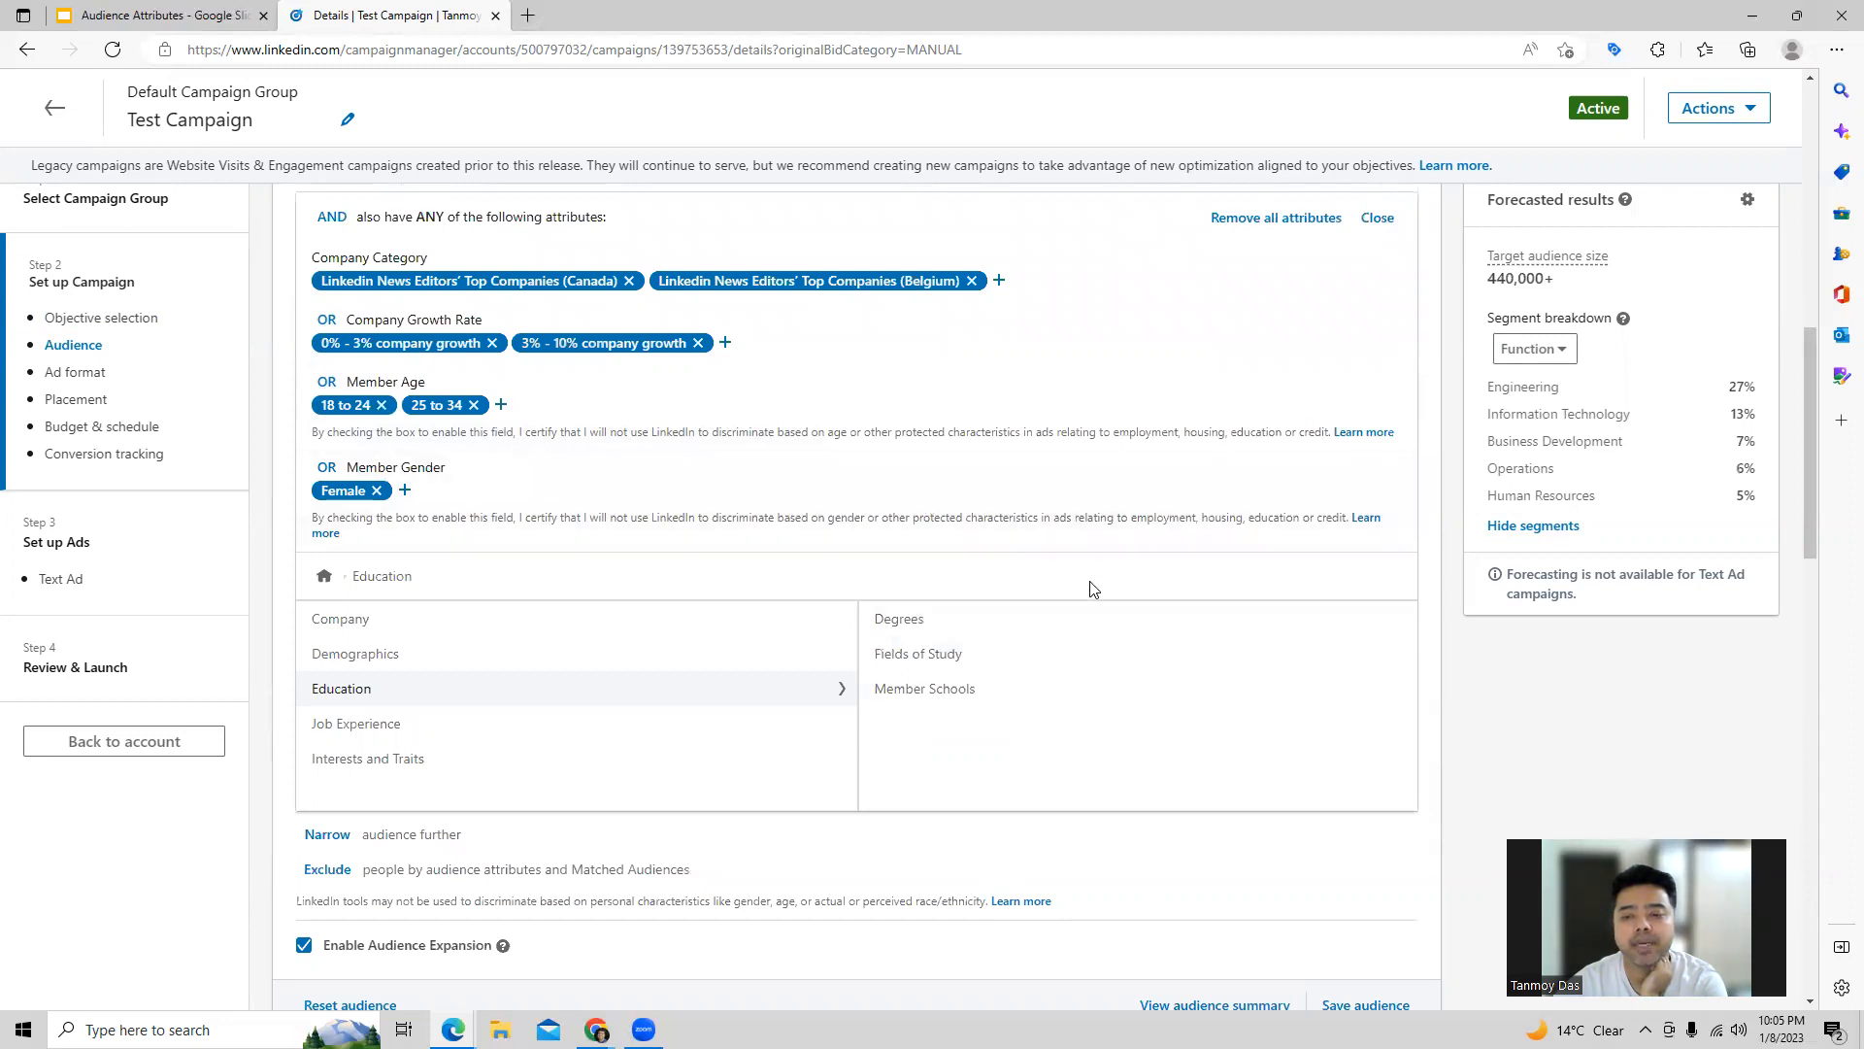
left_click(1067, 622)
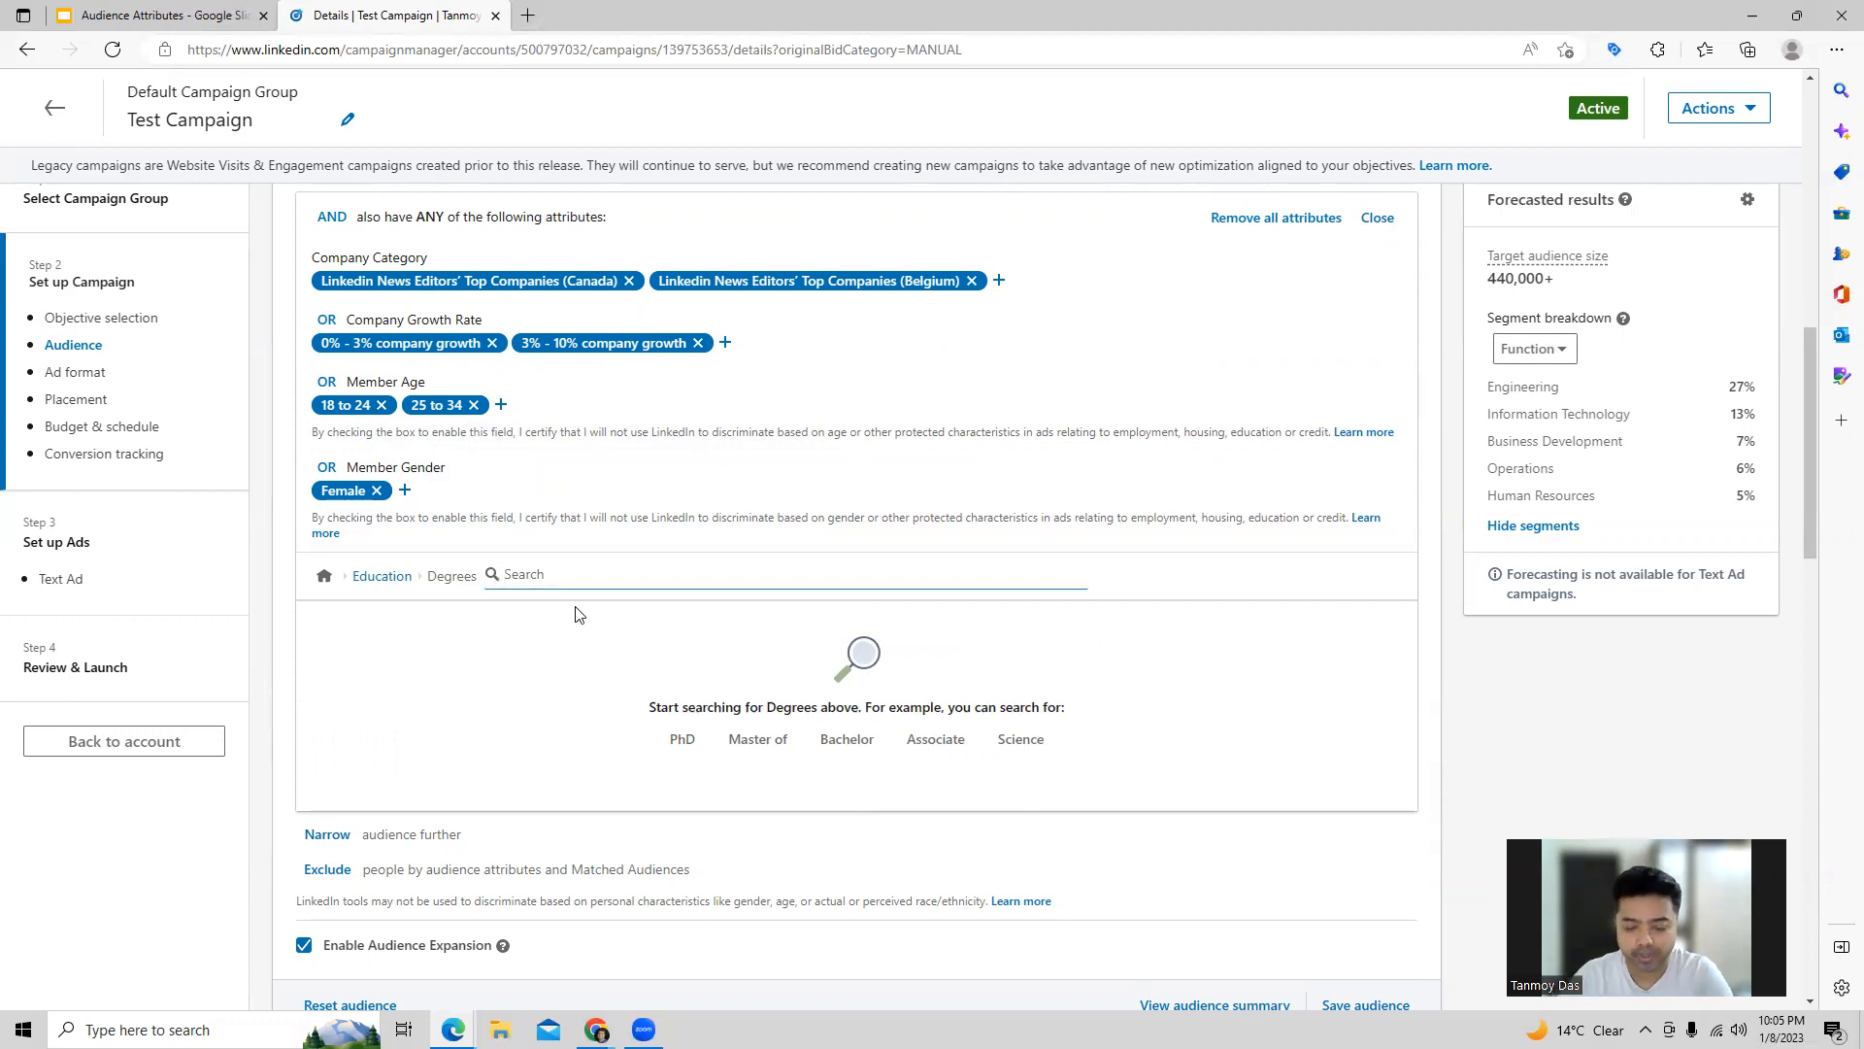
type("phd")
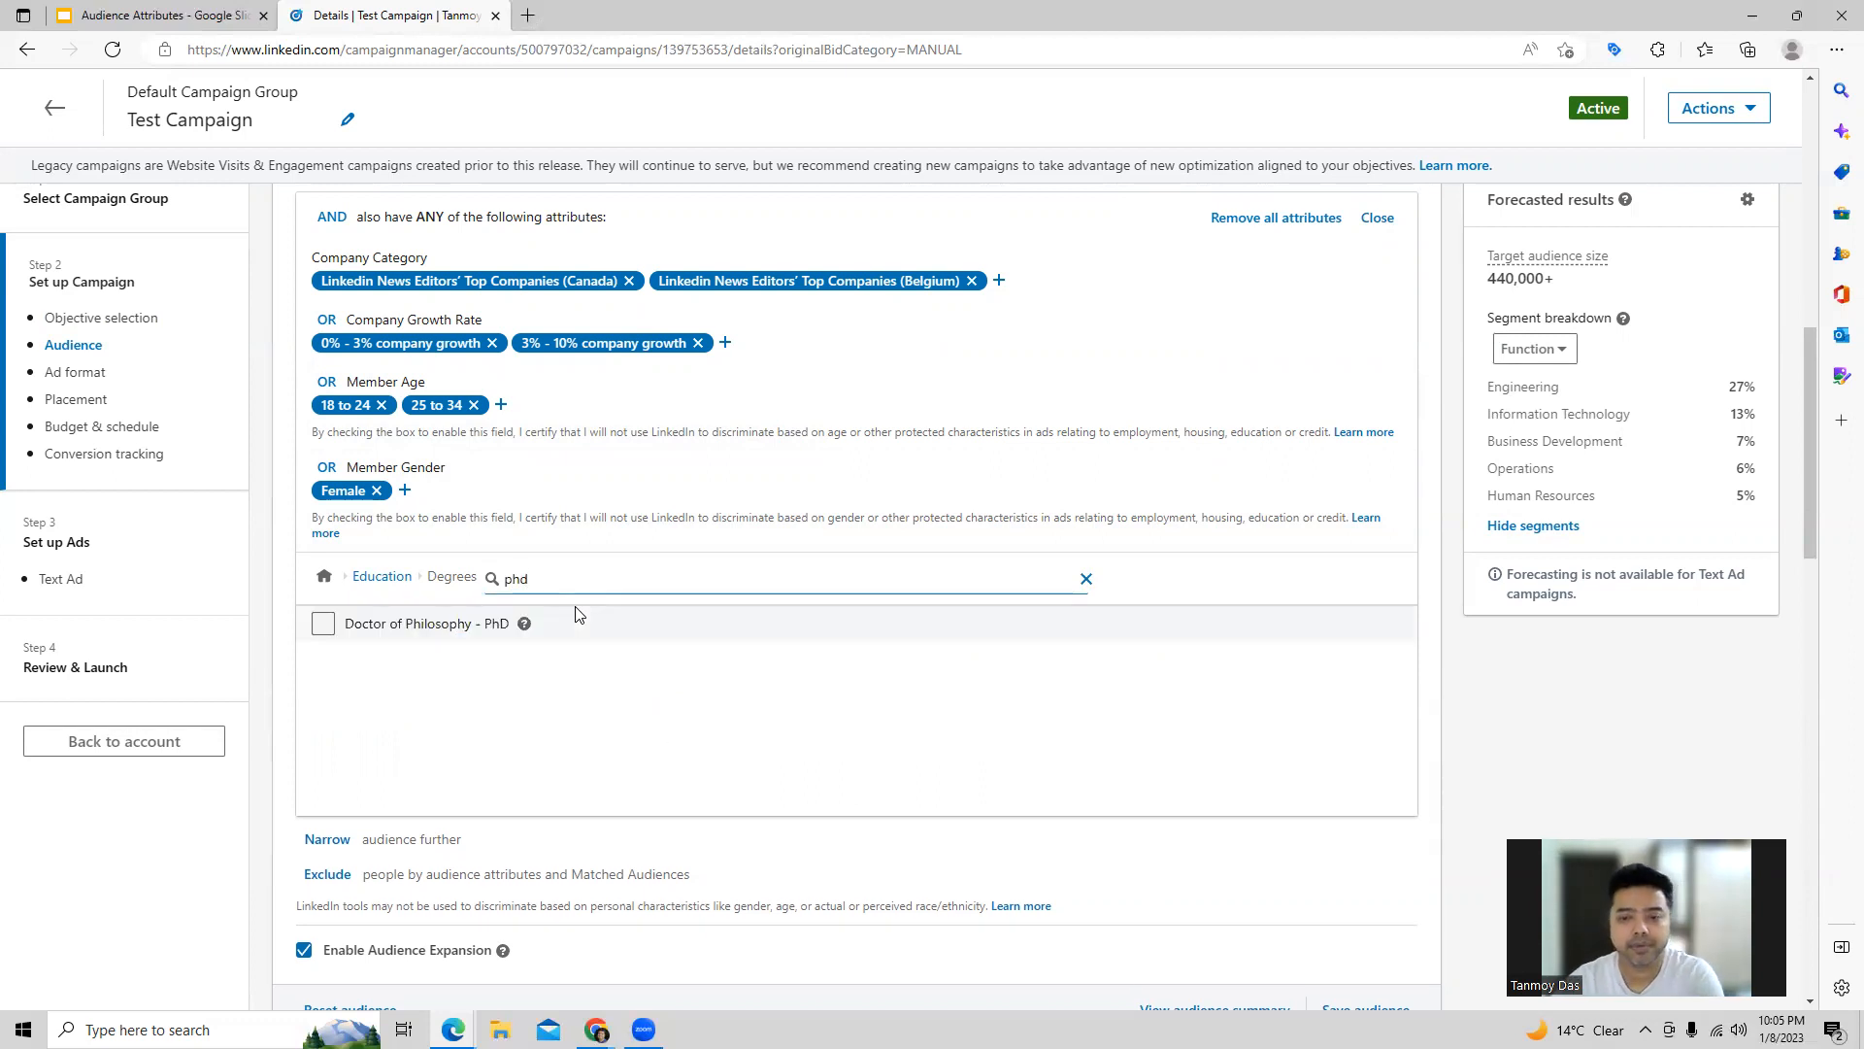
left_click(414, 626)
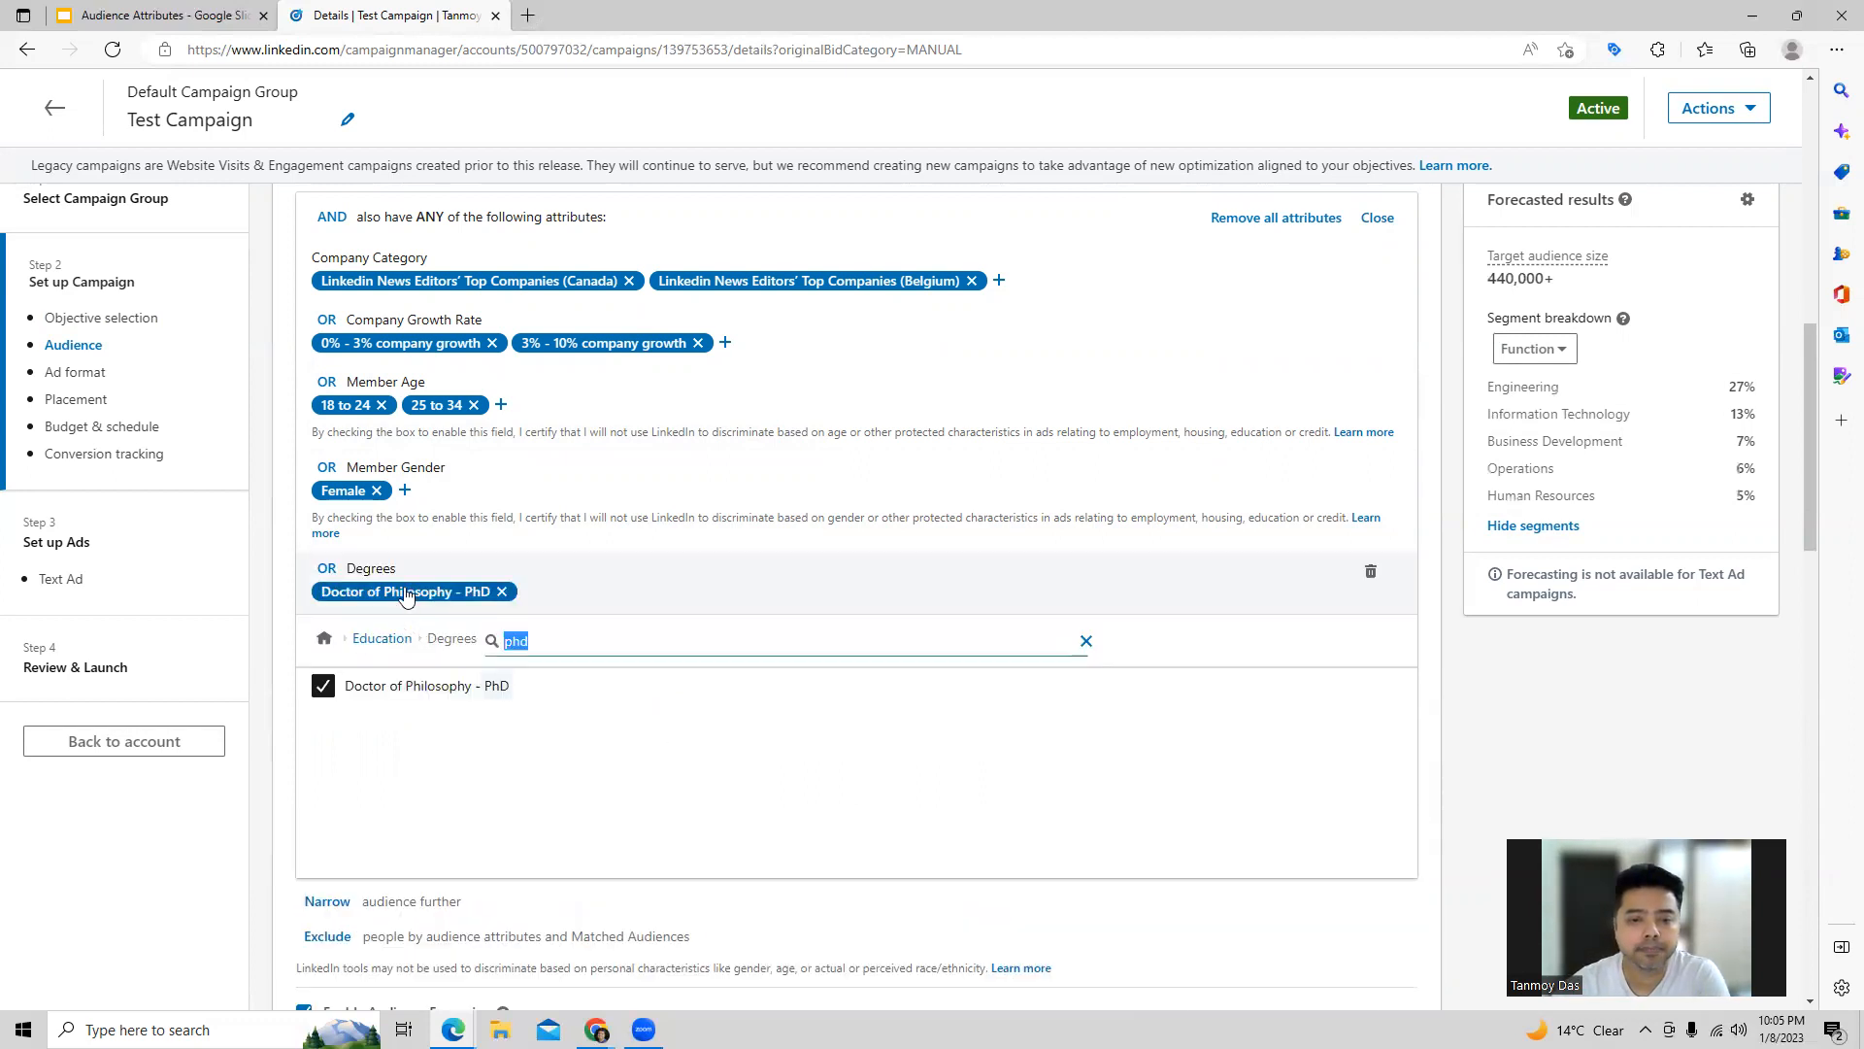
Step: Search the fields of study for "social" and add Social Work, returning to the Education attributes
left_click(381, 638)
left_click(911, 720)
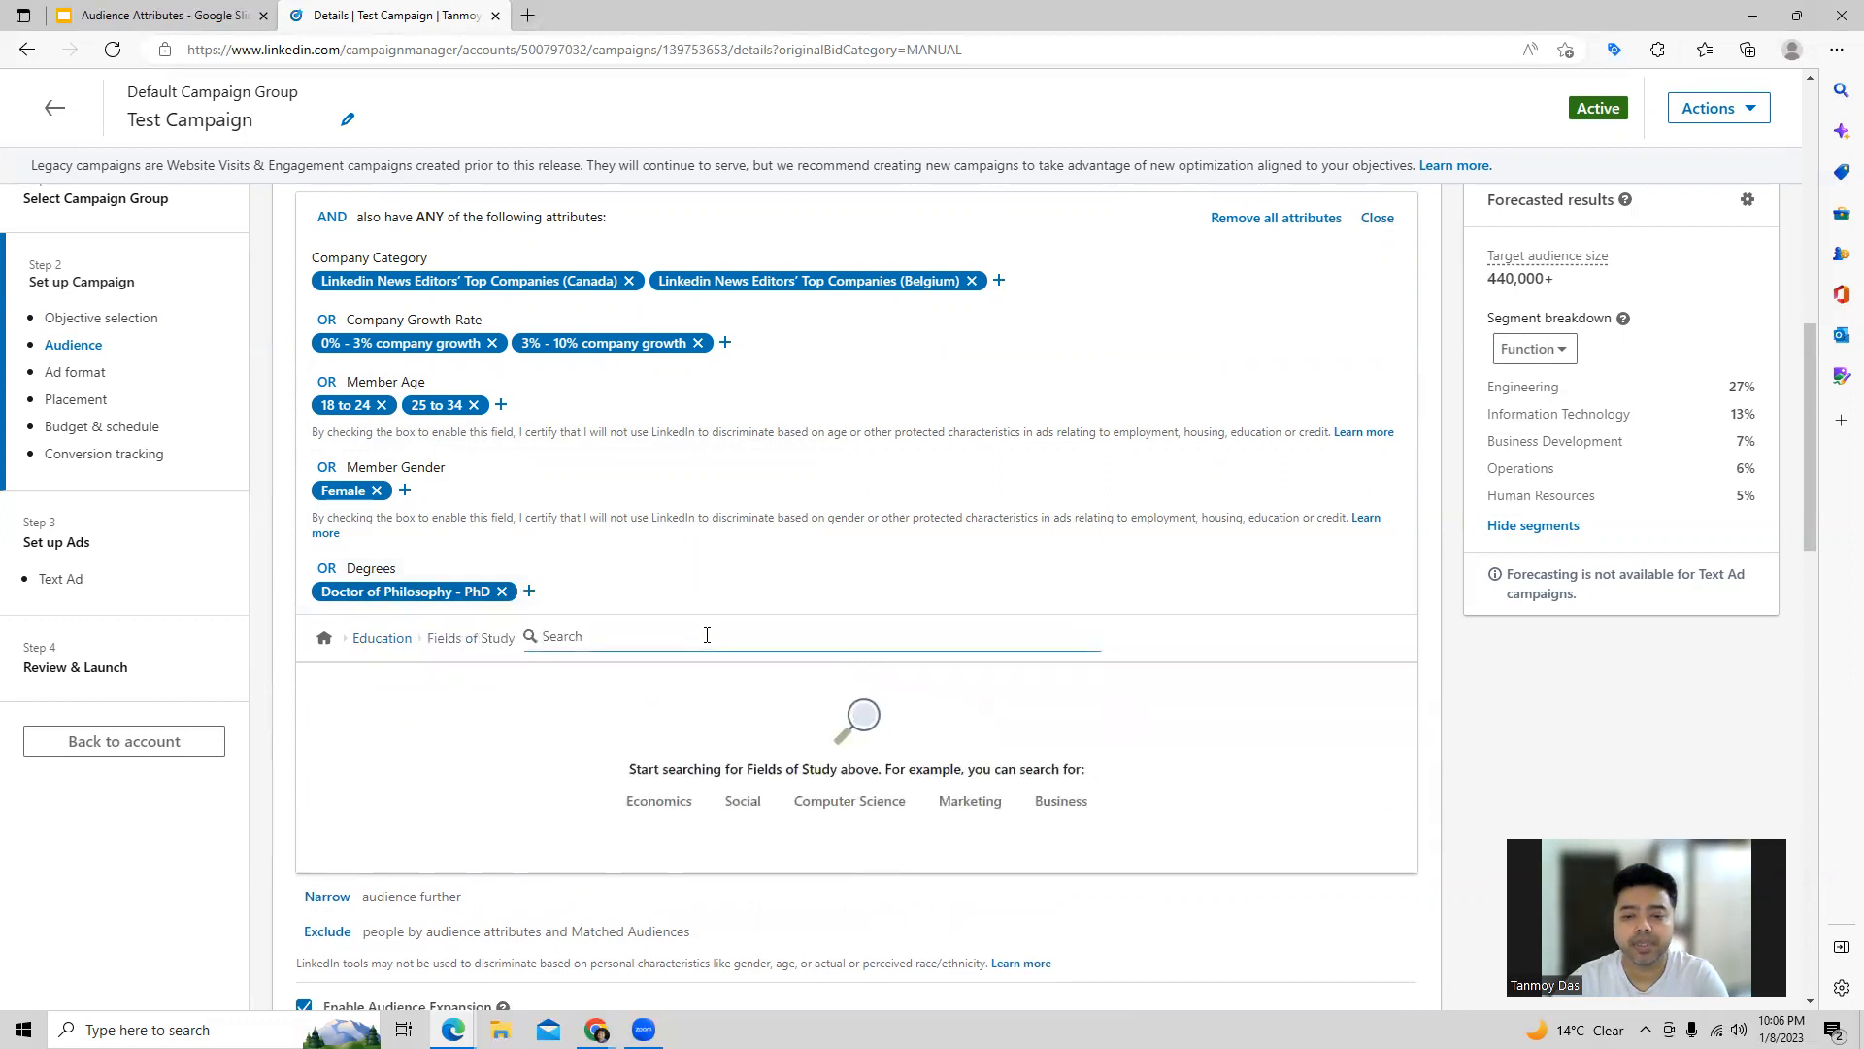
type("social")
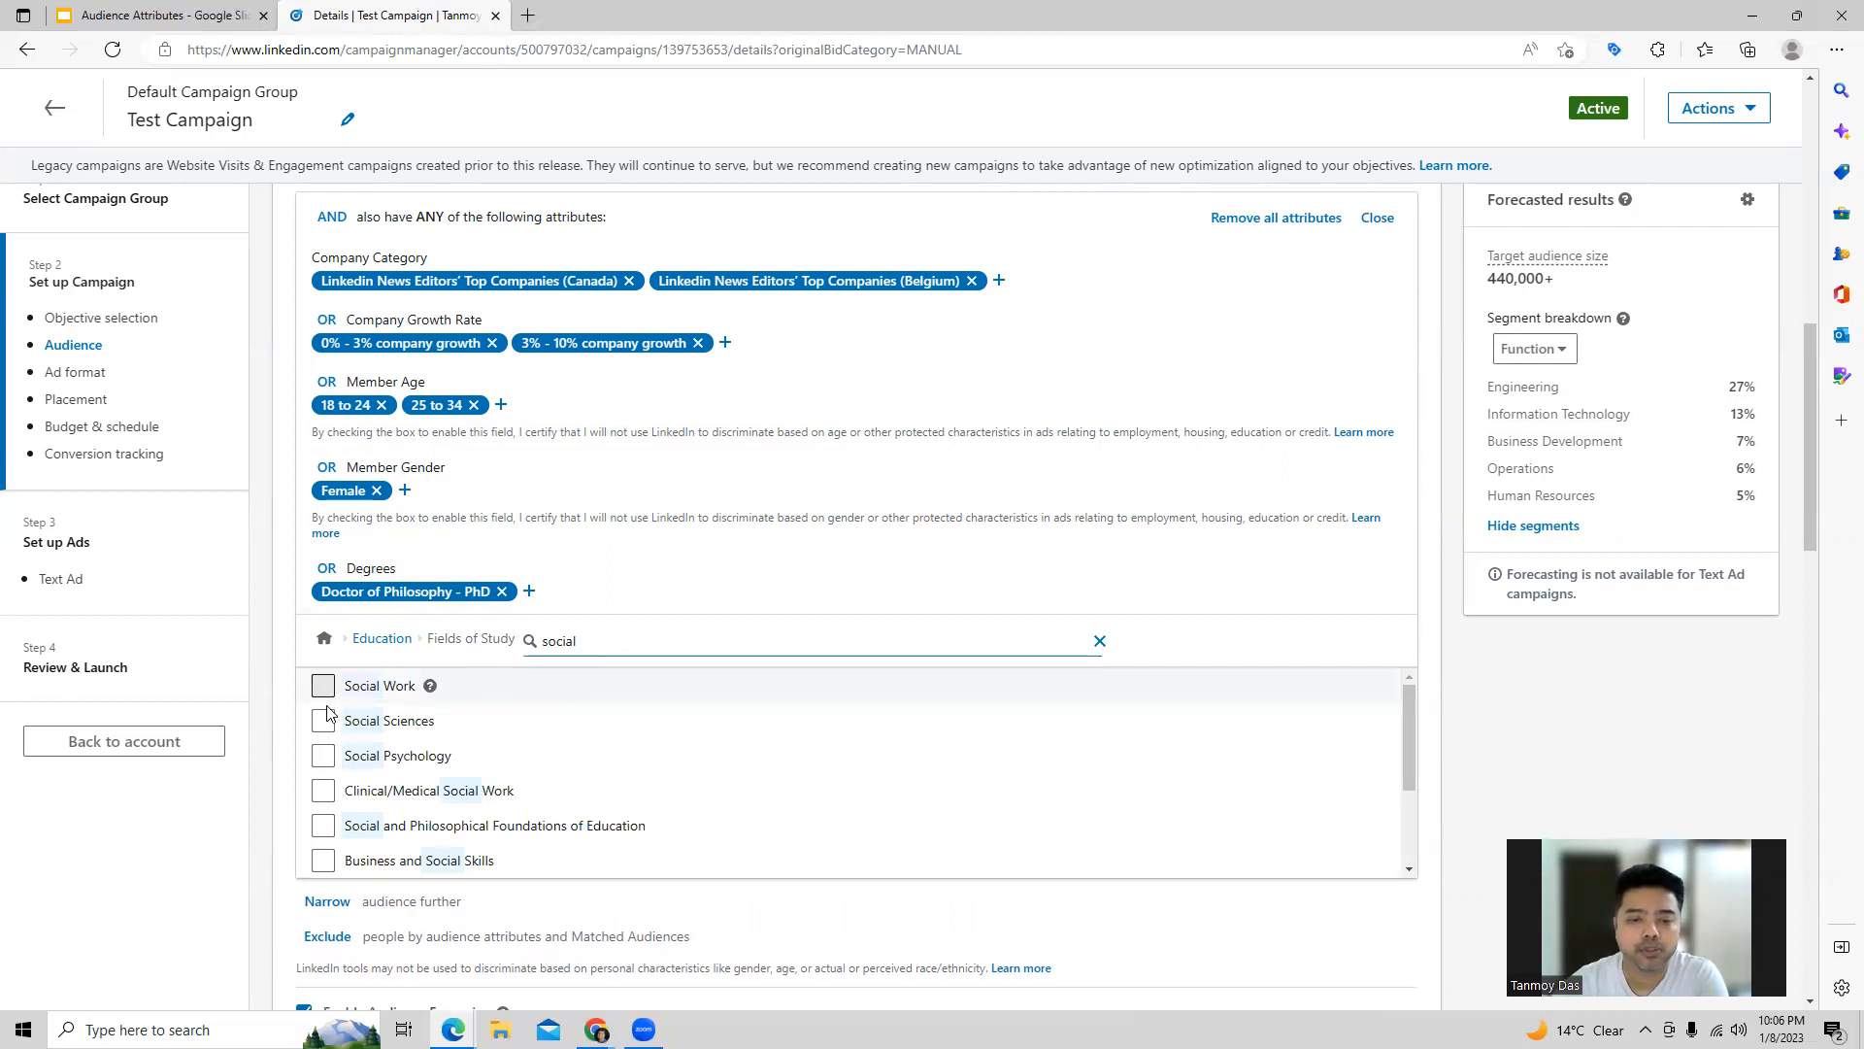
left_click(324, 687)
left_click(382, 700)
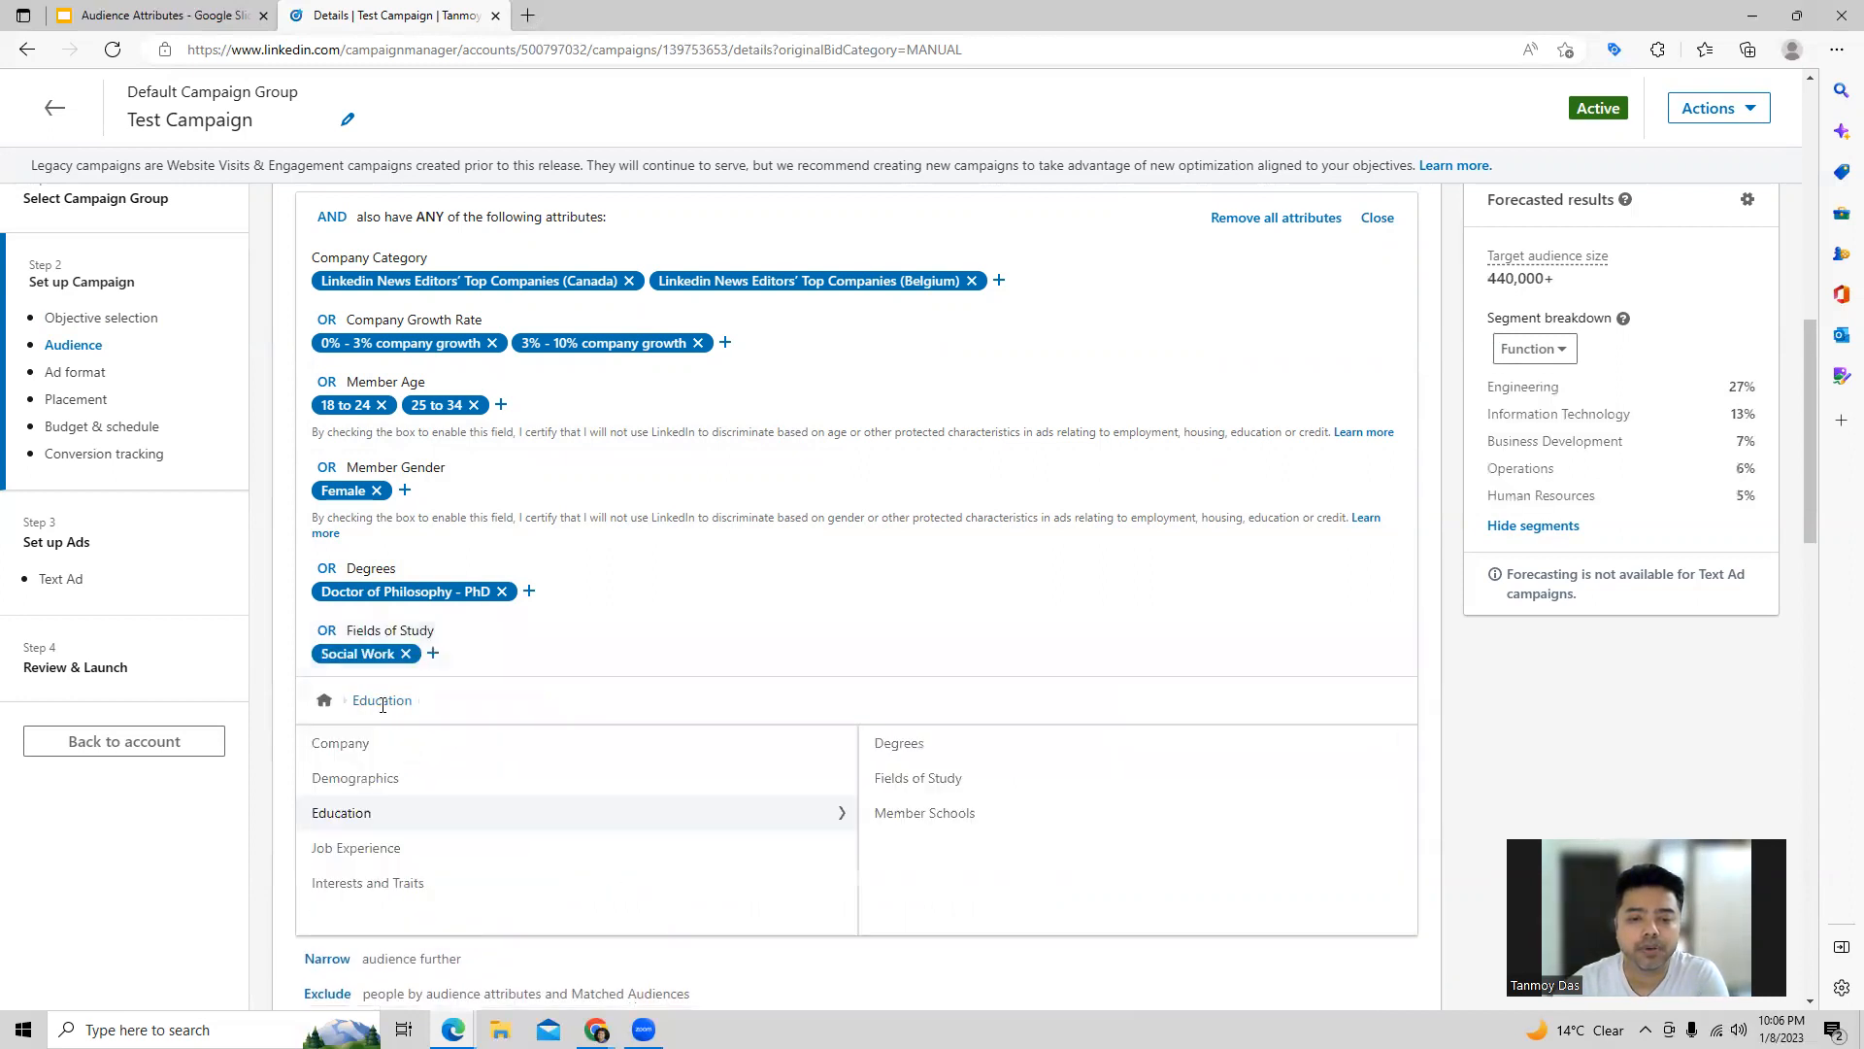
Step: Search the member schools for "harvard" and add Harvard University to the audience condition, returning to the Education attributes
left_click(942, 826)
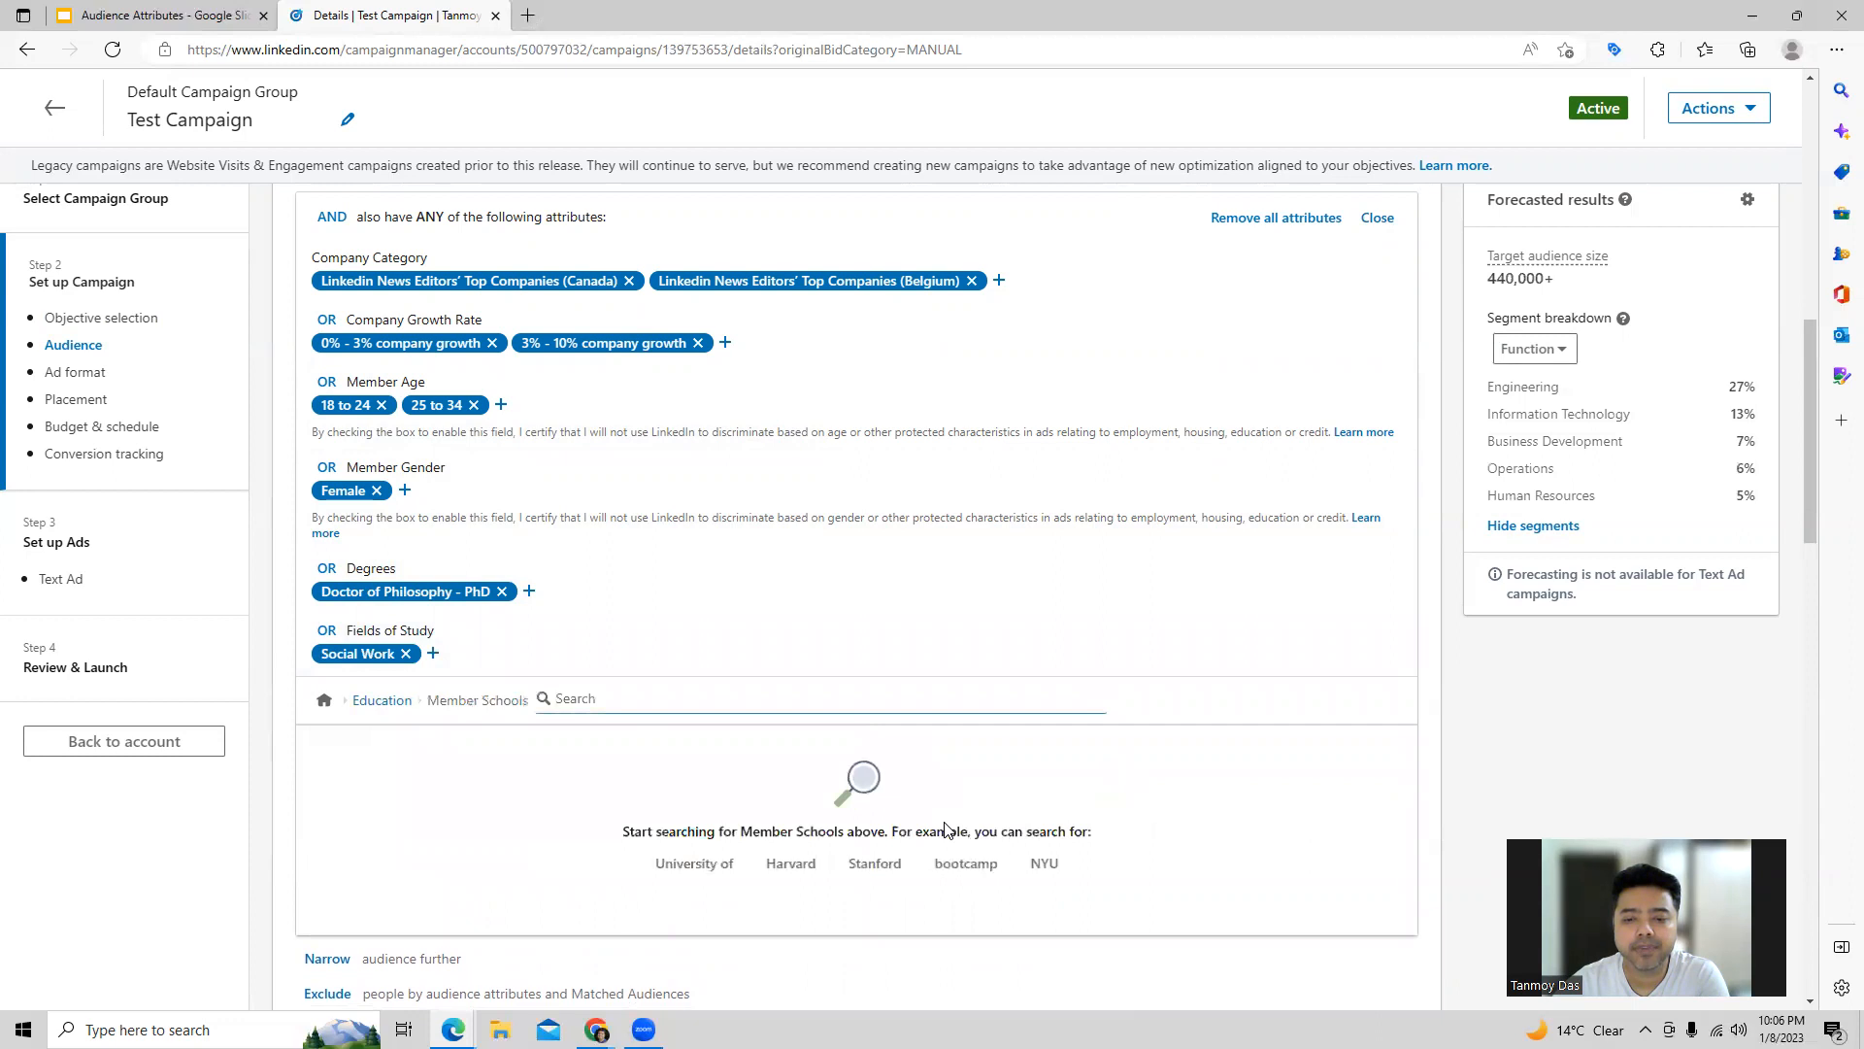
type("Harvar")
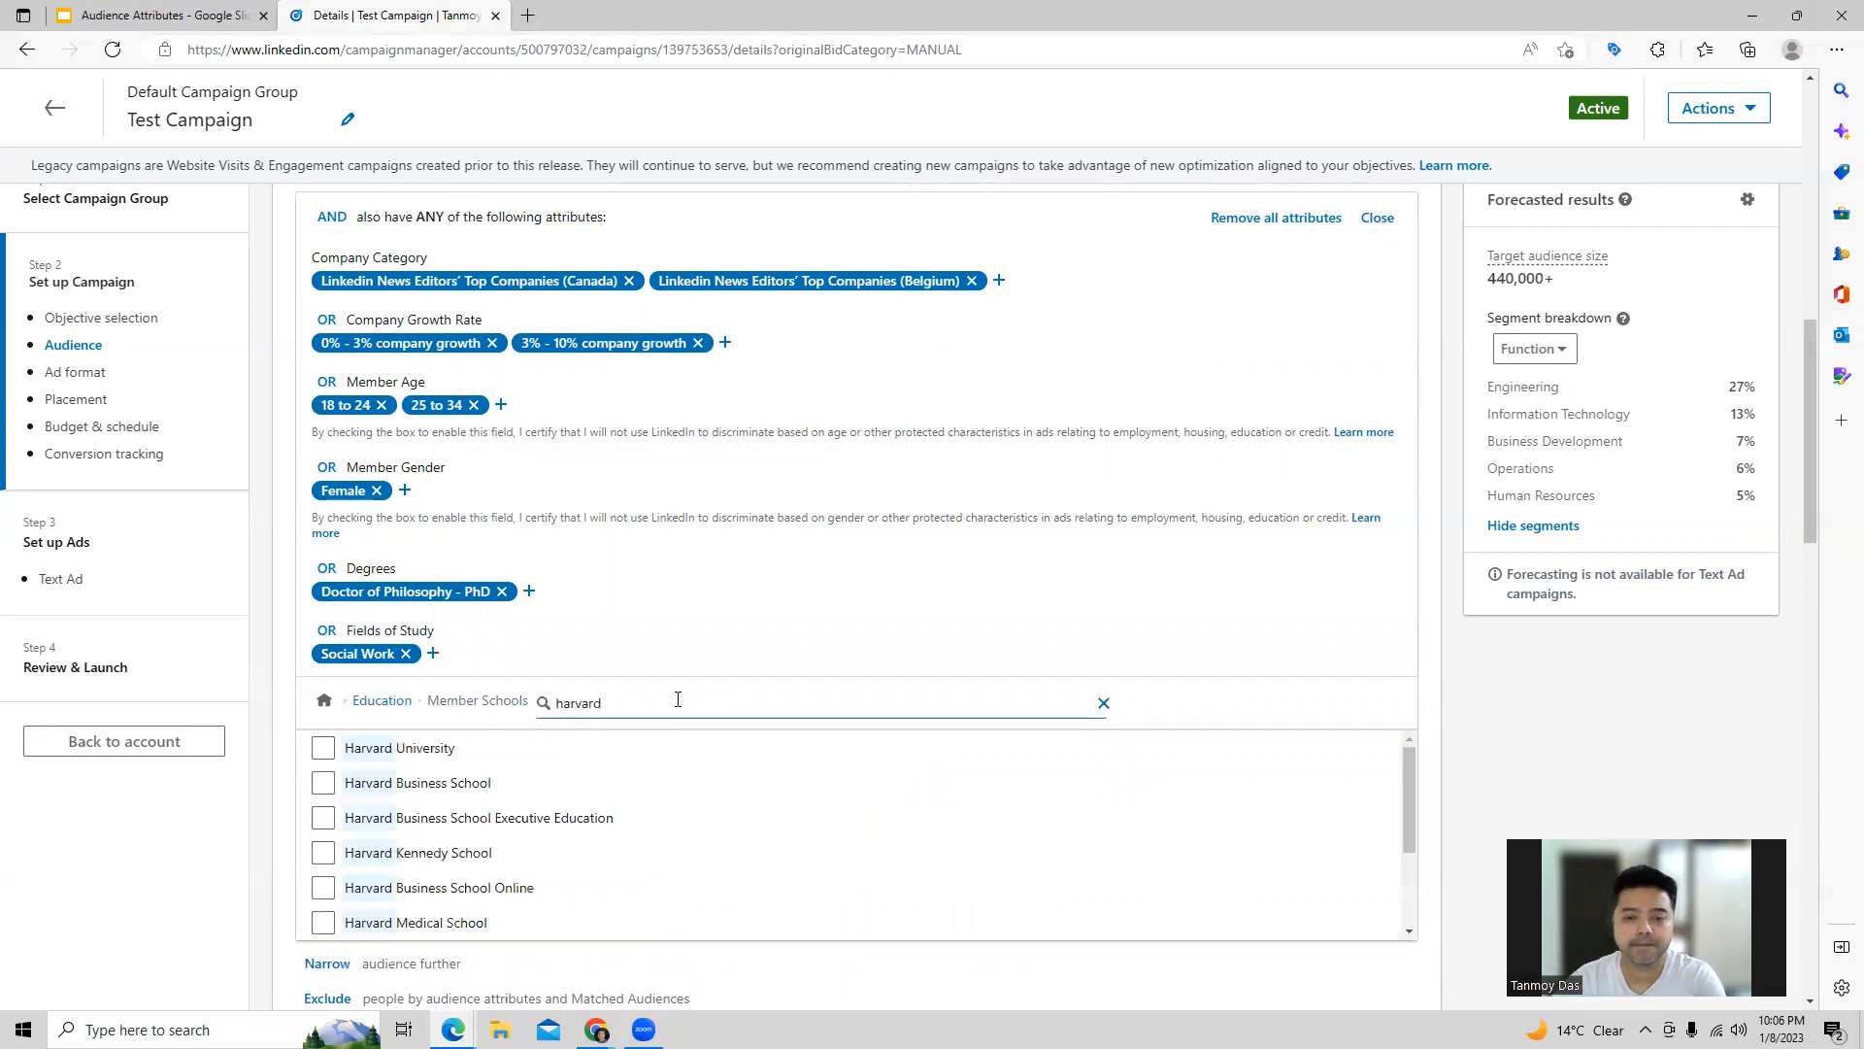
left_click(326, 755)
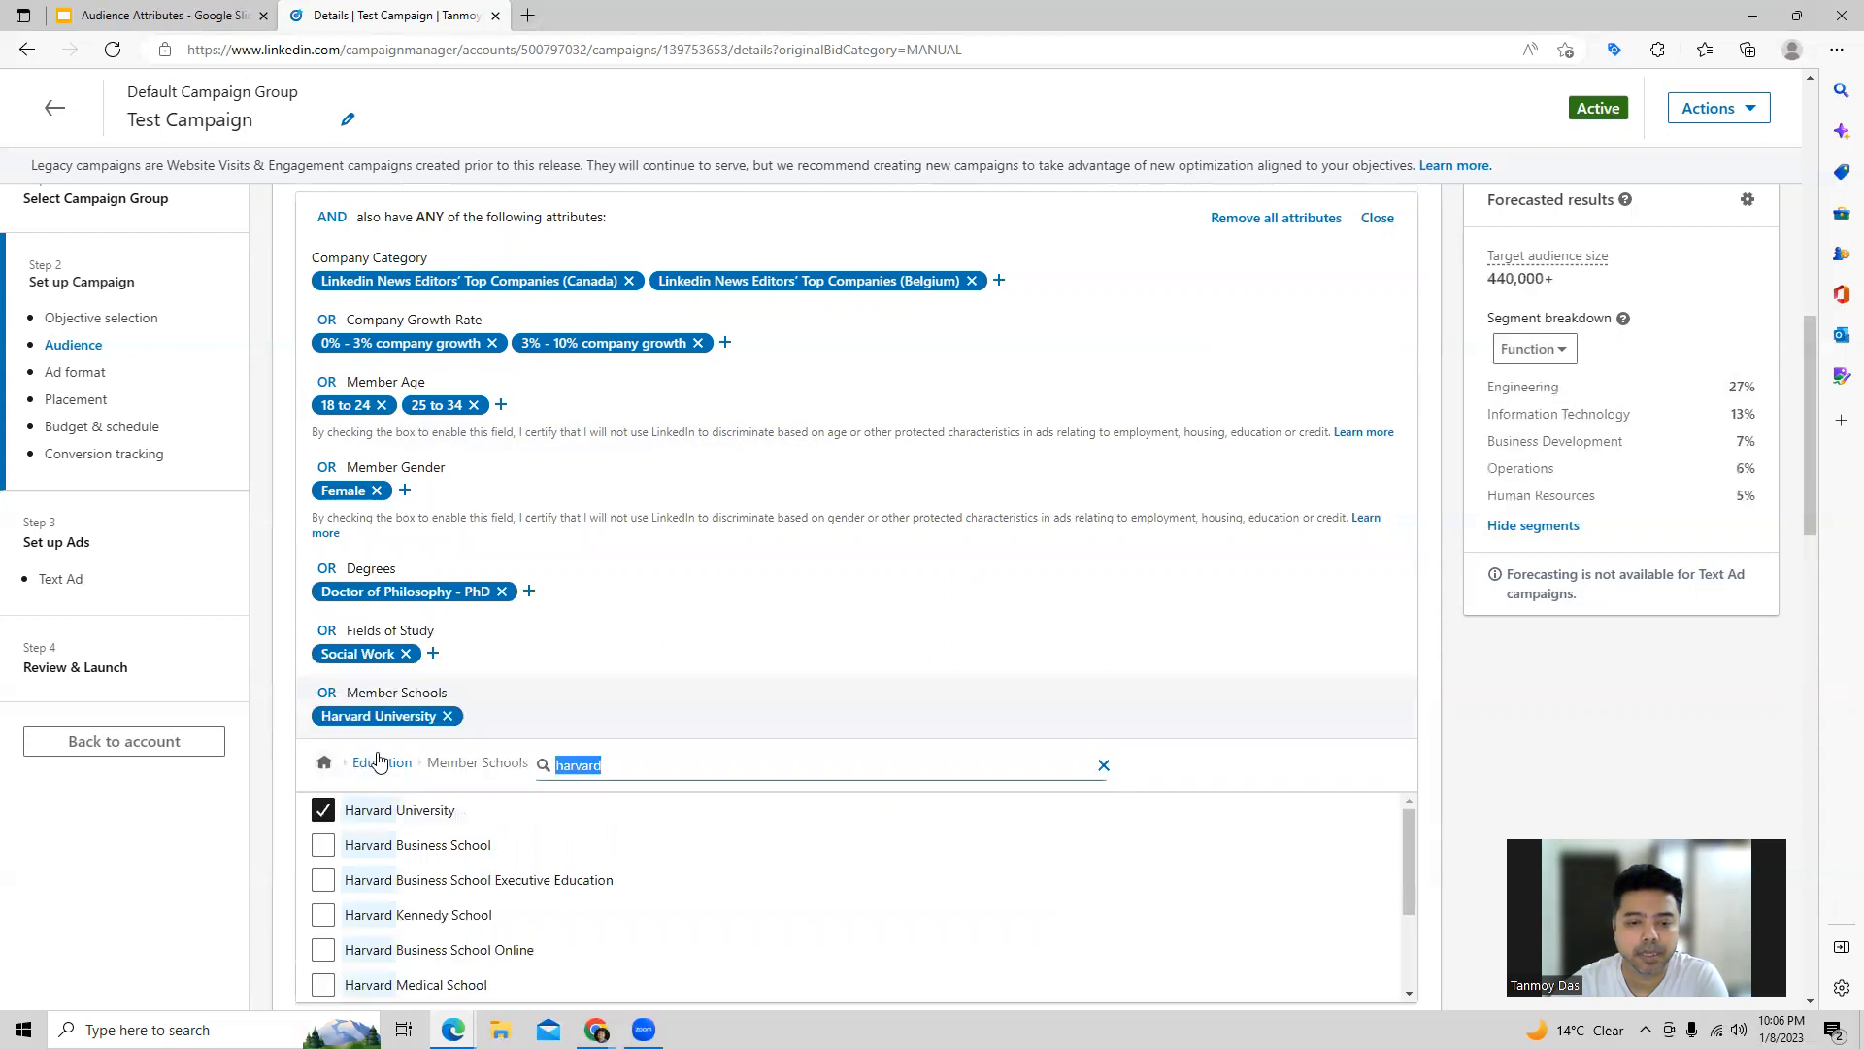
left_click(379, 762)
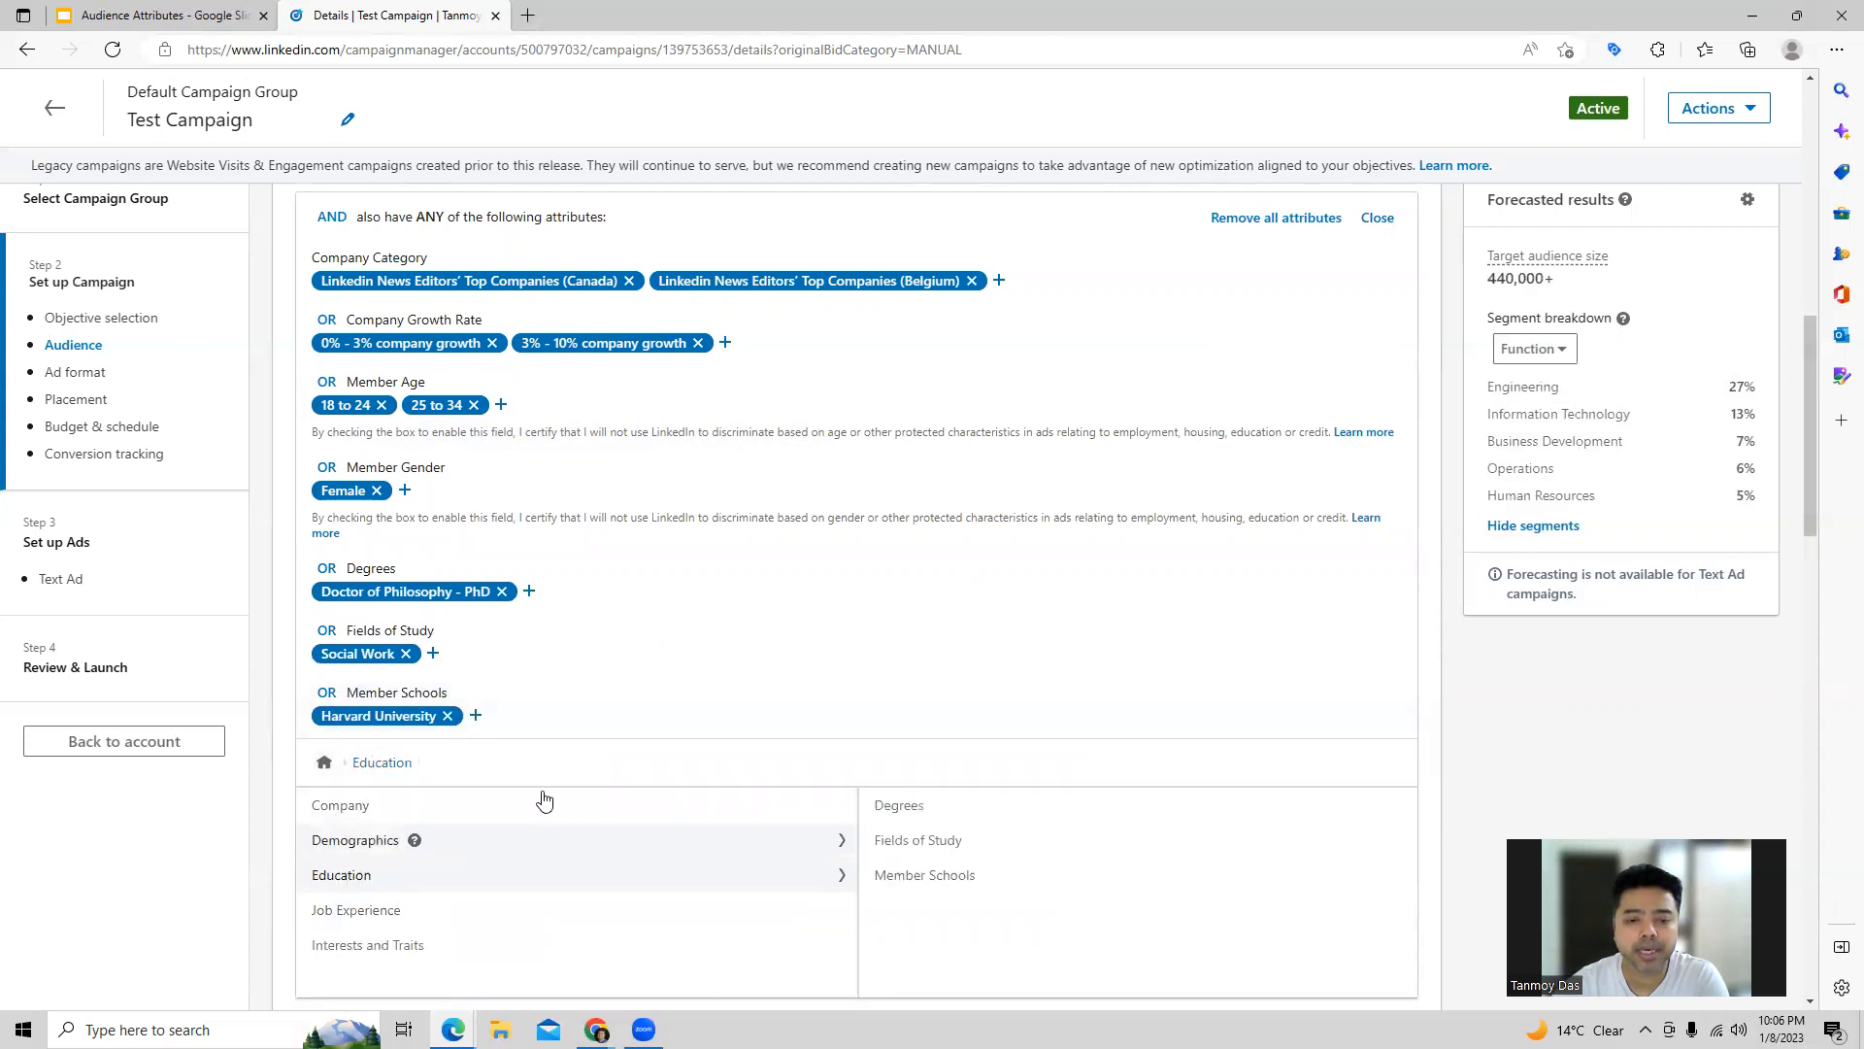
Step: Add a years of experience range from 1 year up to 4 years from the job experience attributes
scroll(632, 699, "down", 3)
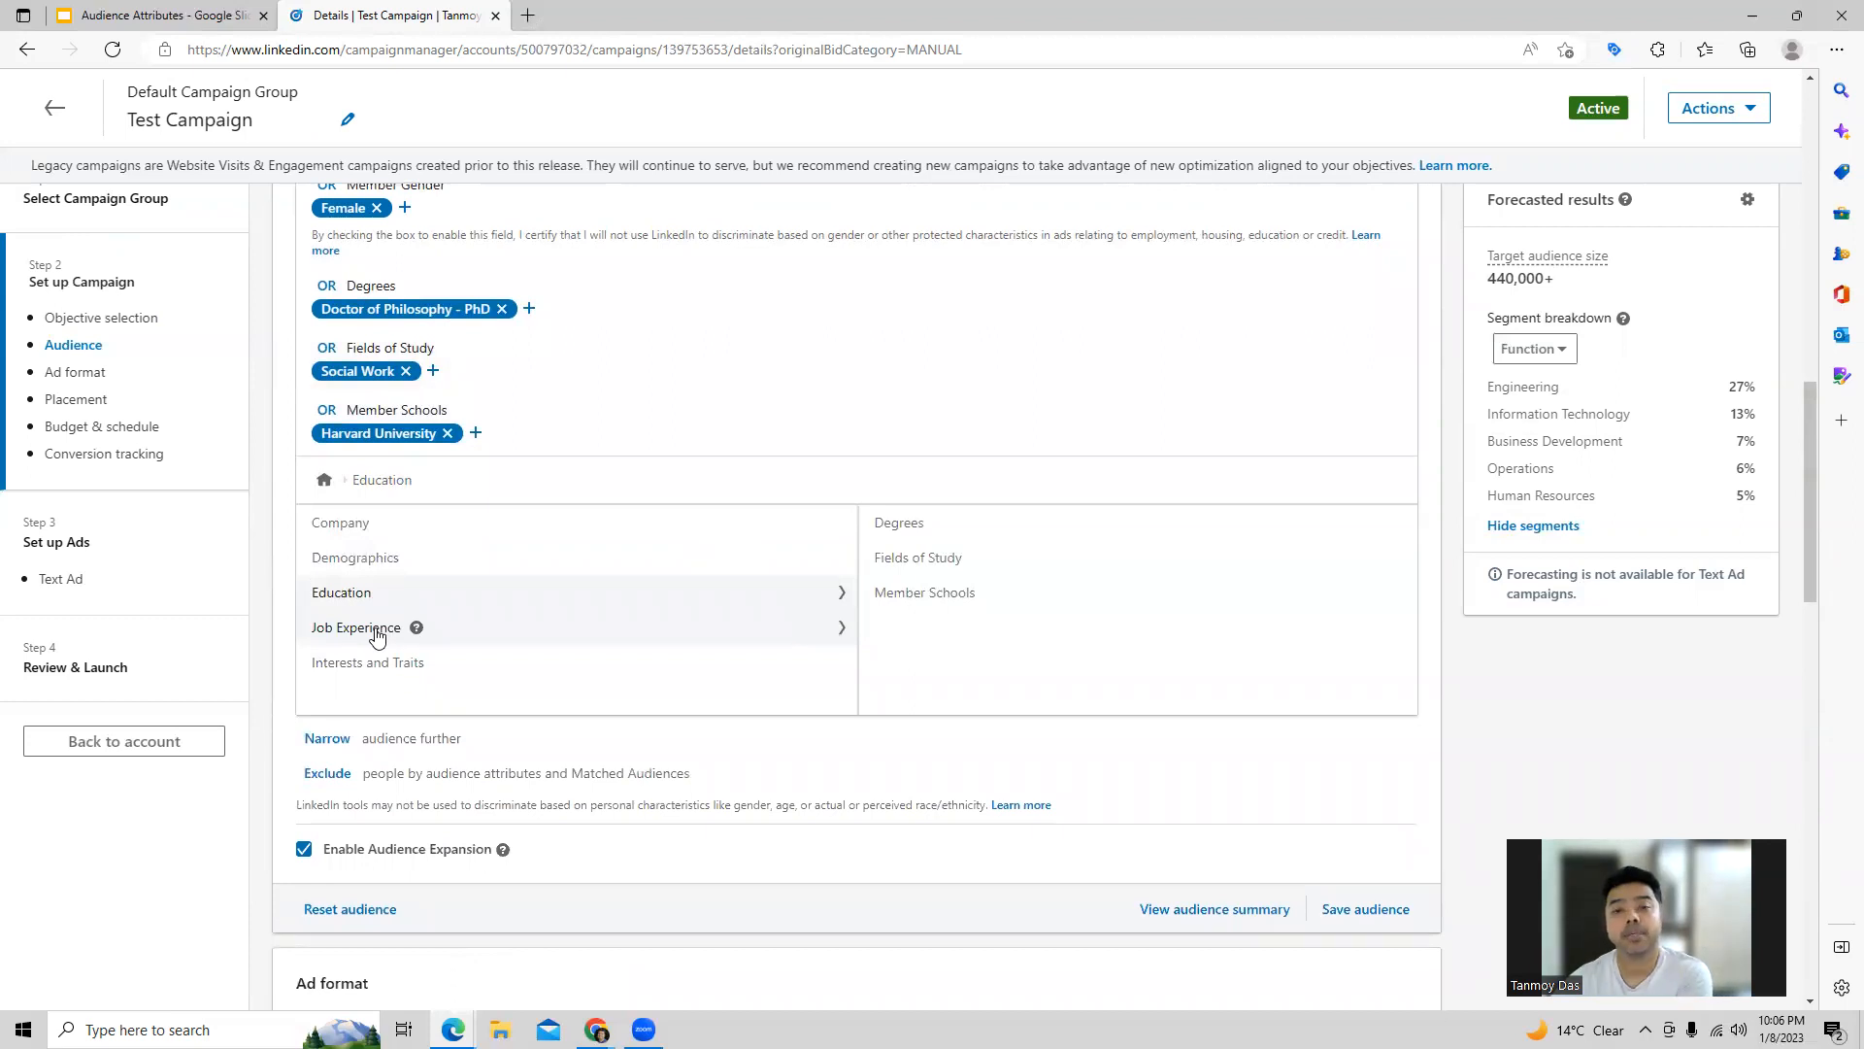
left_click(378, 637)
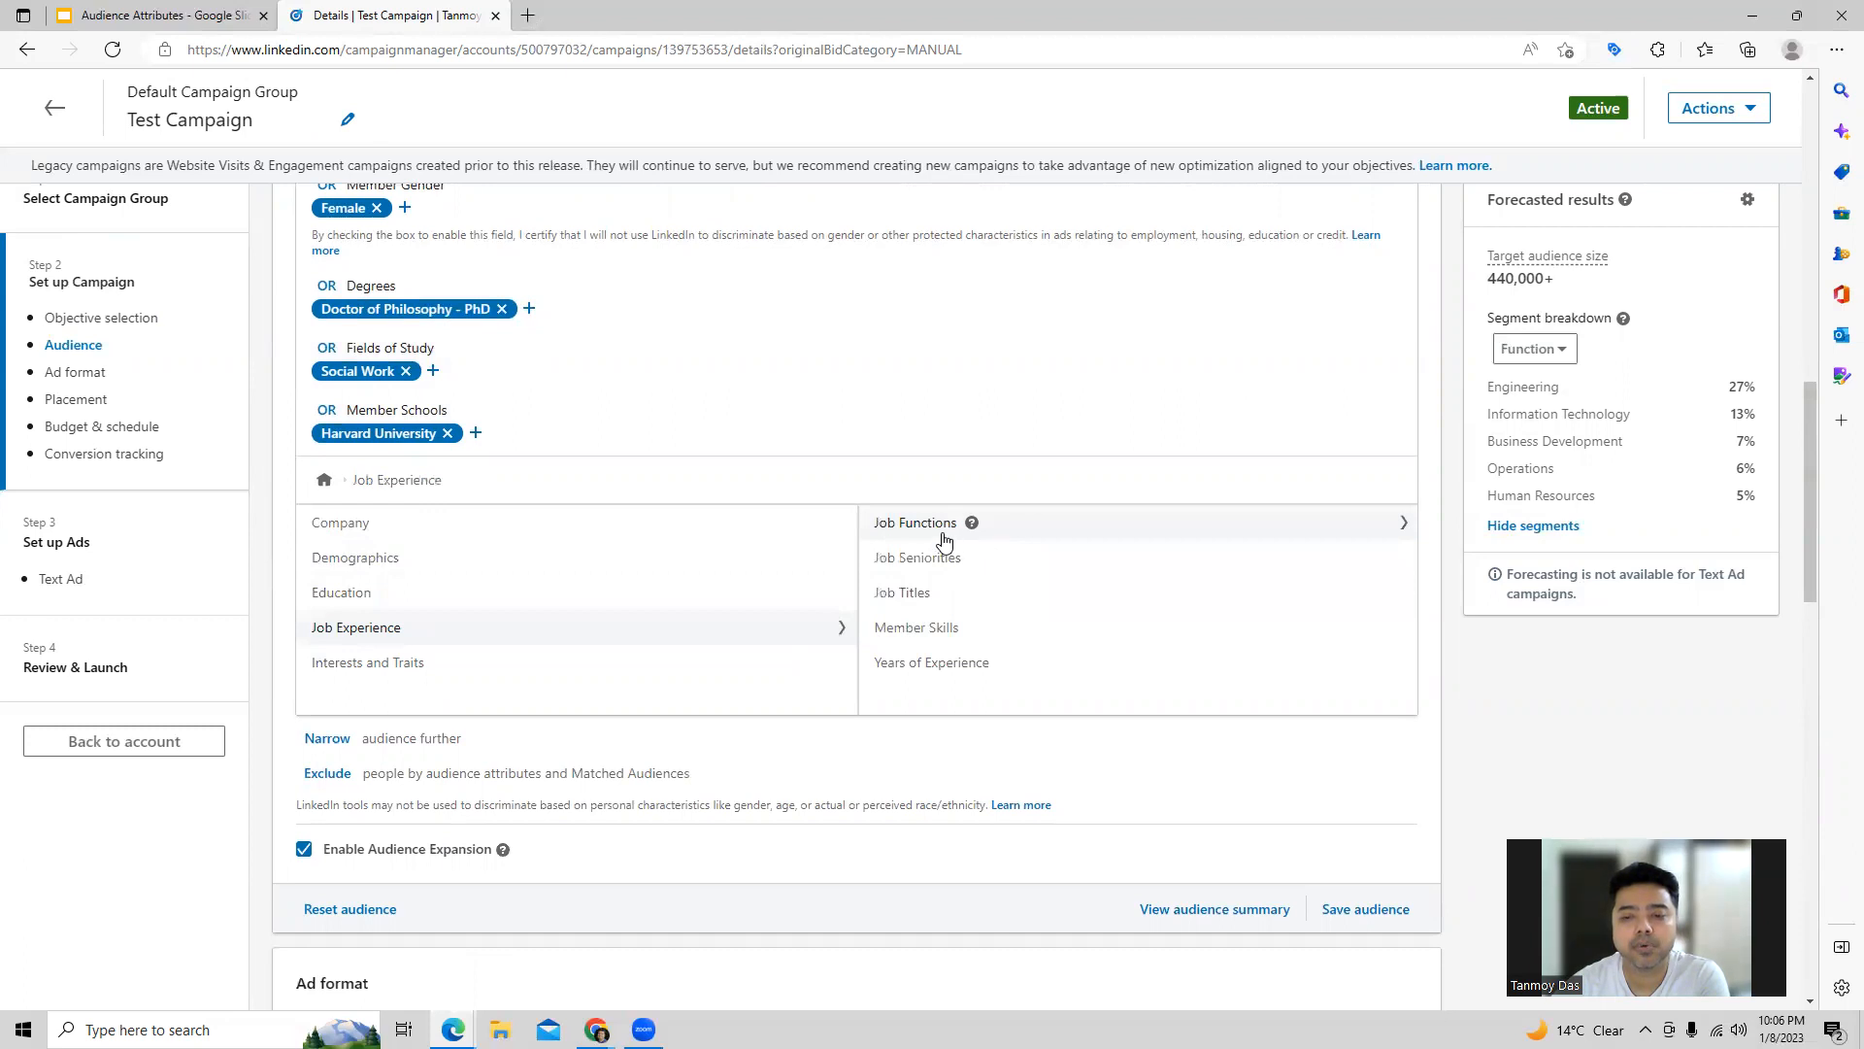
left_click(905, 670)
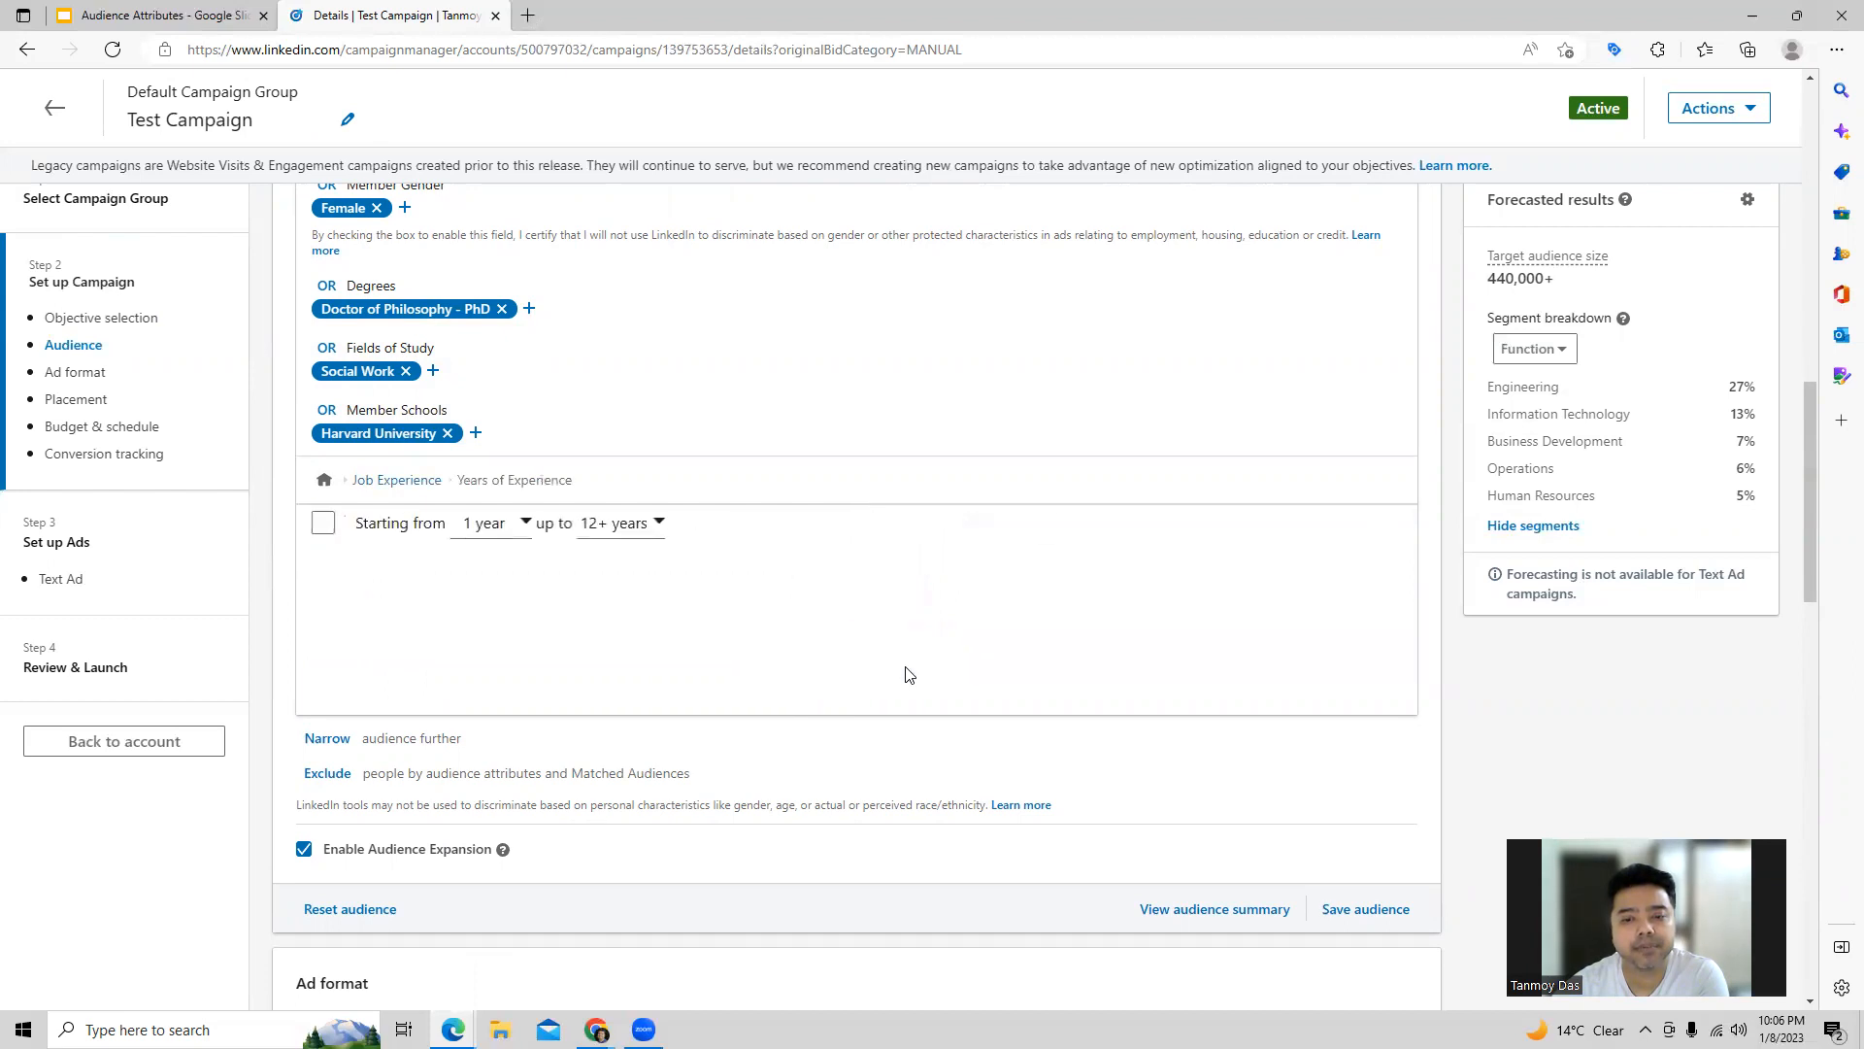
left_click(629, 529)
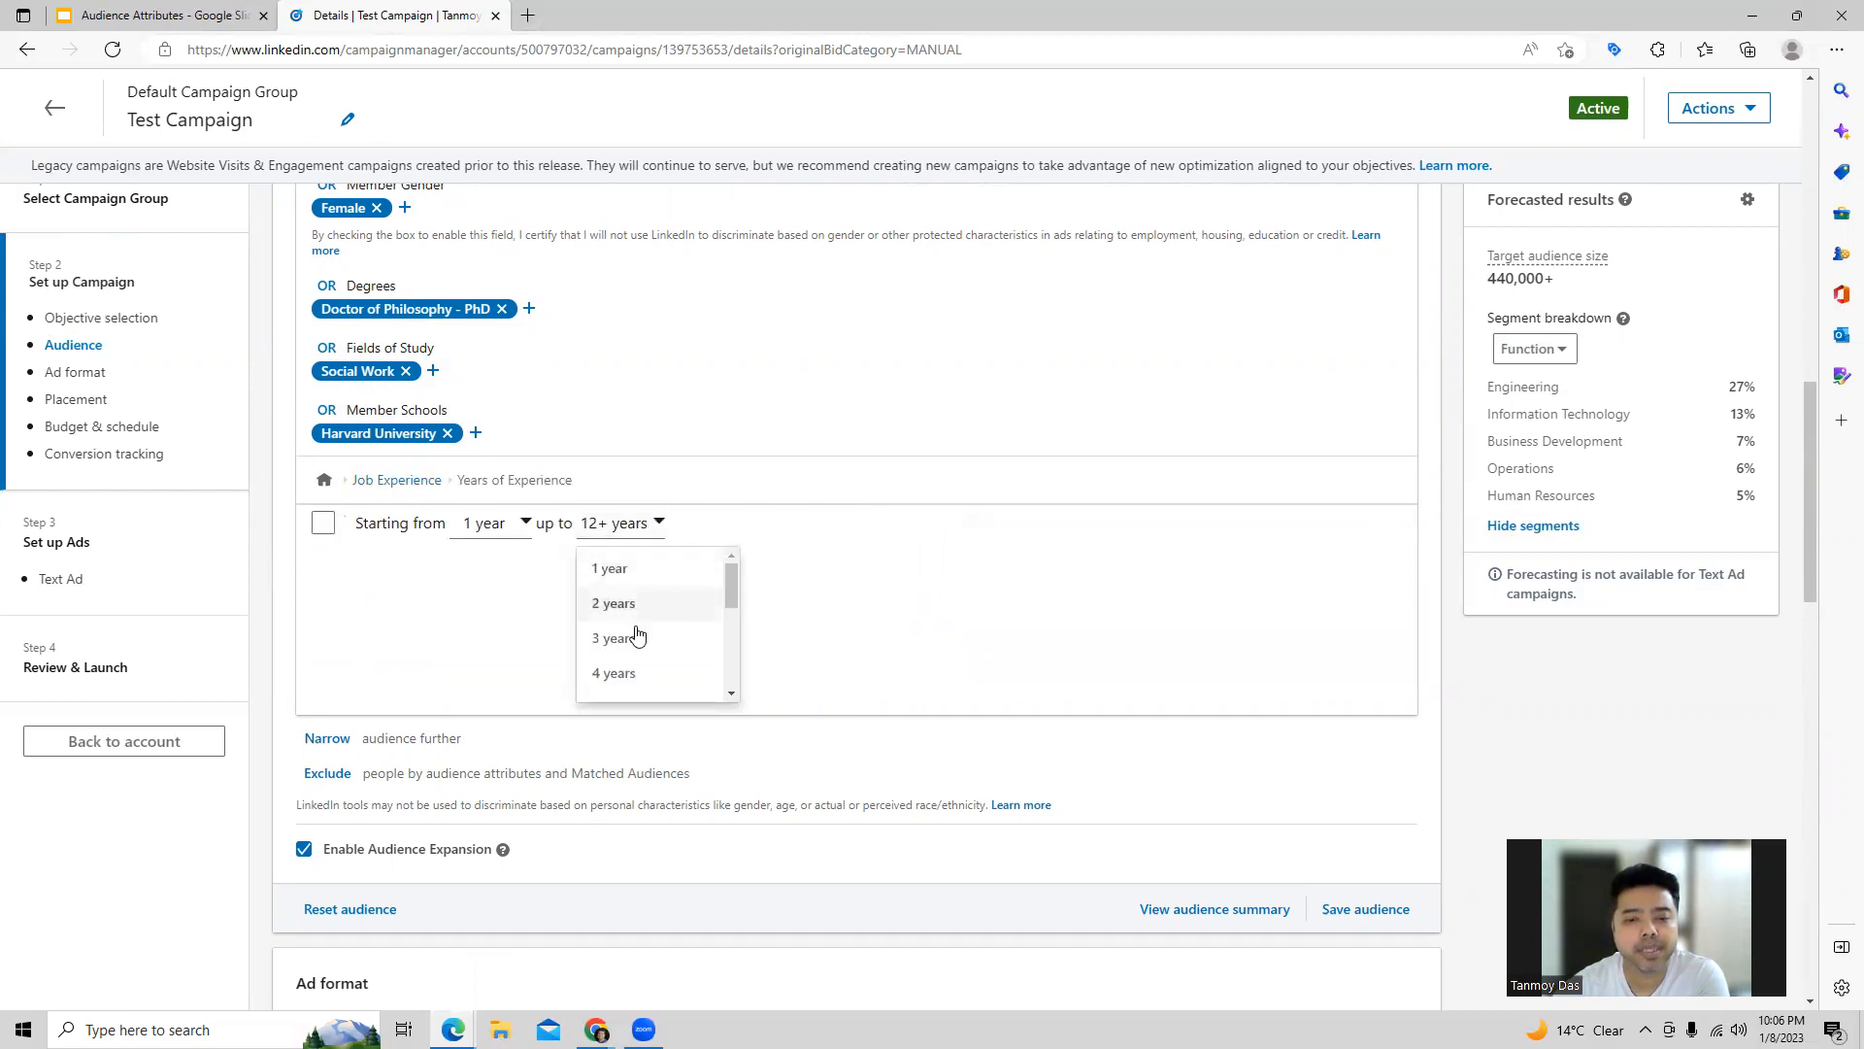
left_click(616, 673)
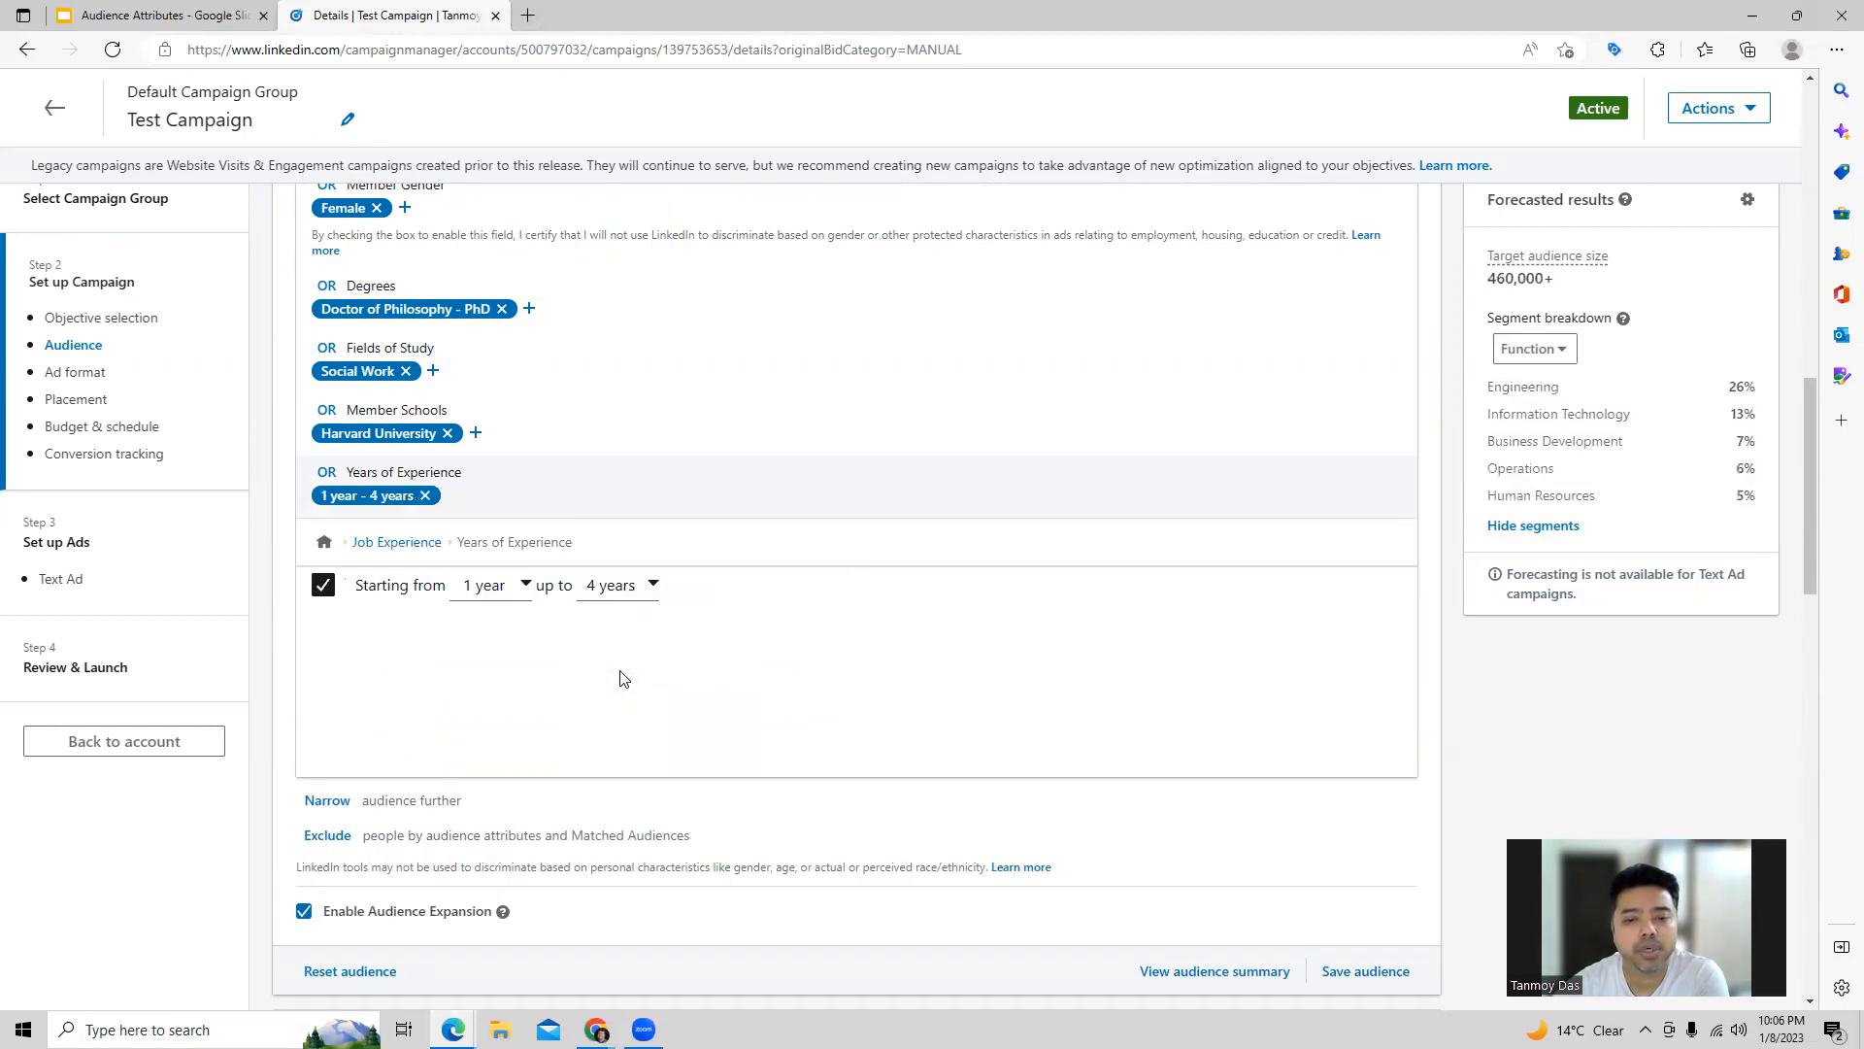
left_click(427, 544)
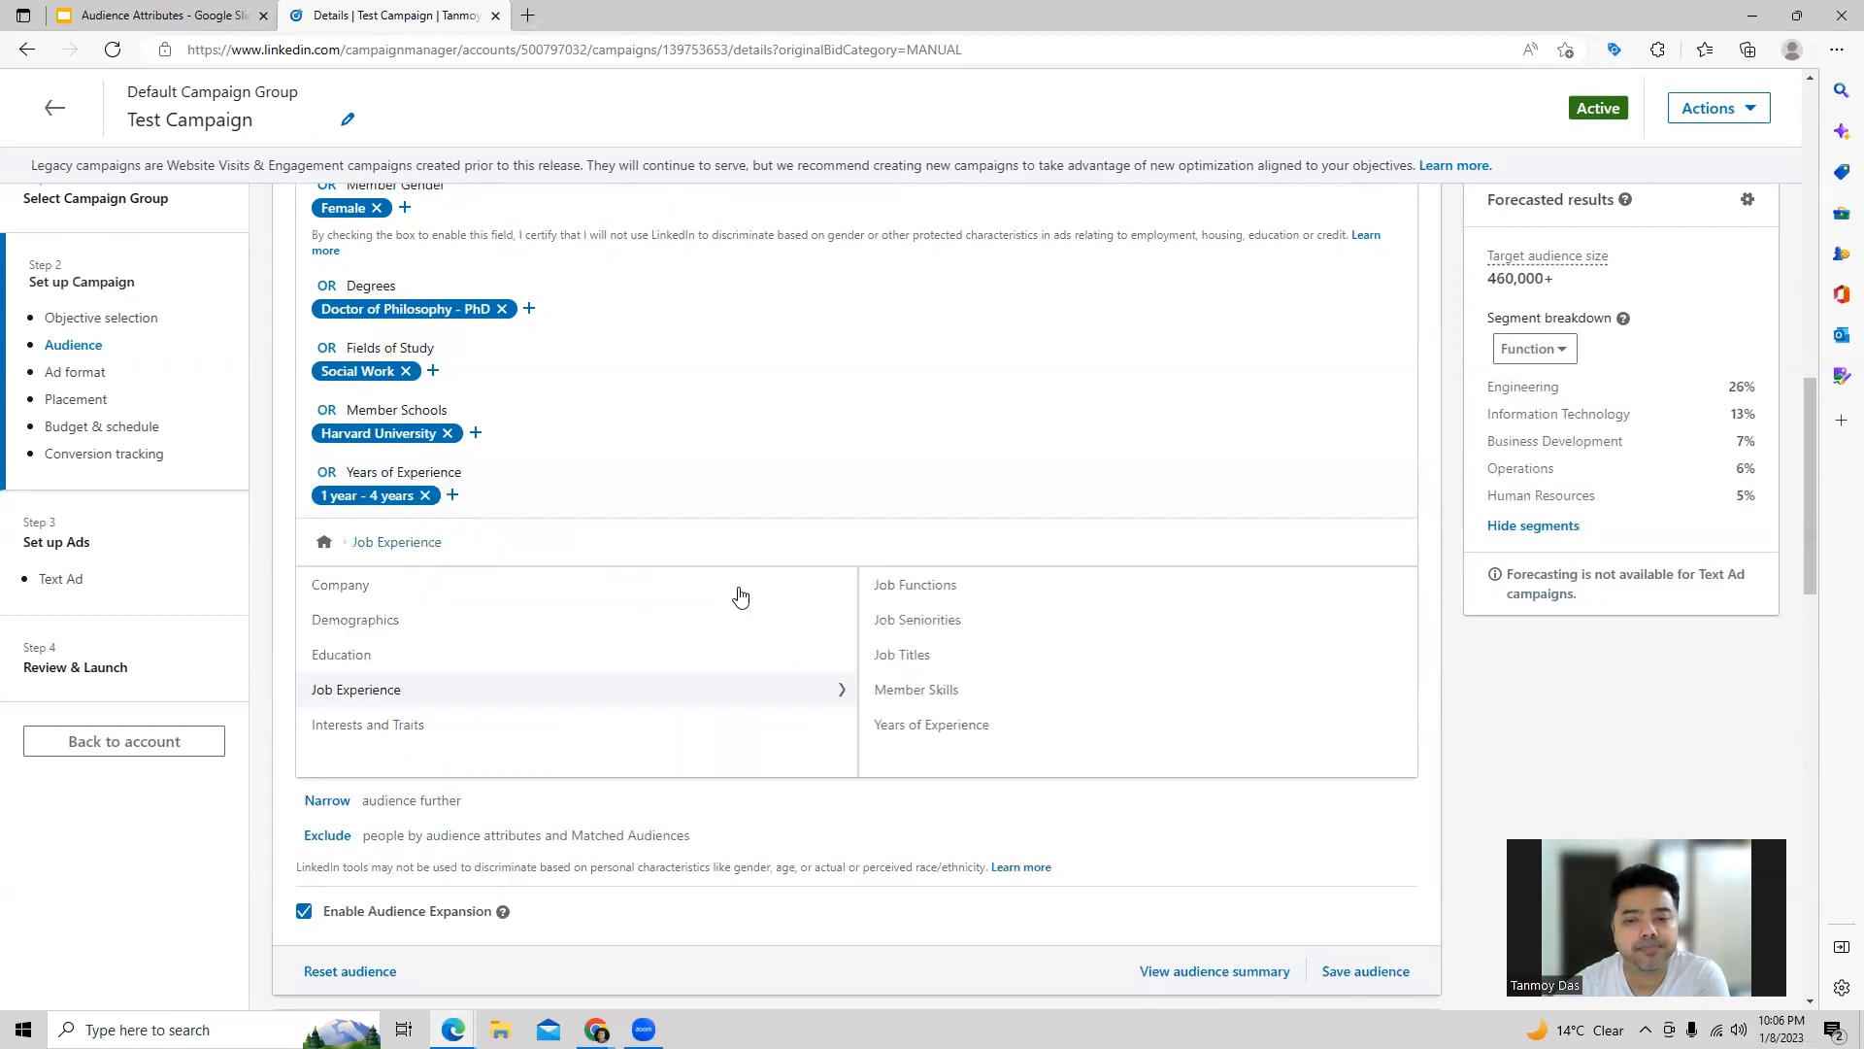
Step: Search the job titles for "engineer" and add Software Engineer to the audience condition, returning to the Job Experience attributes
left_click(910, 658)
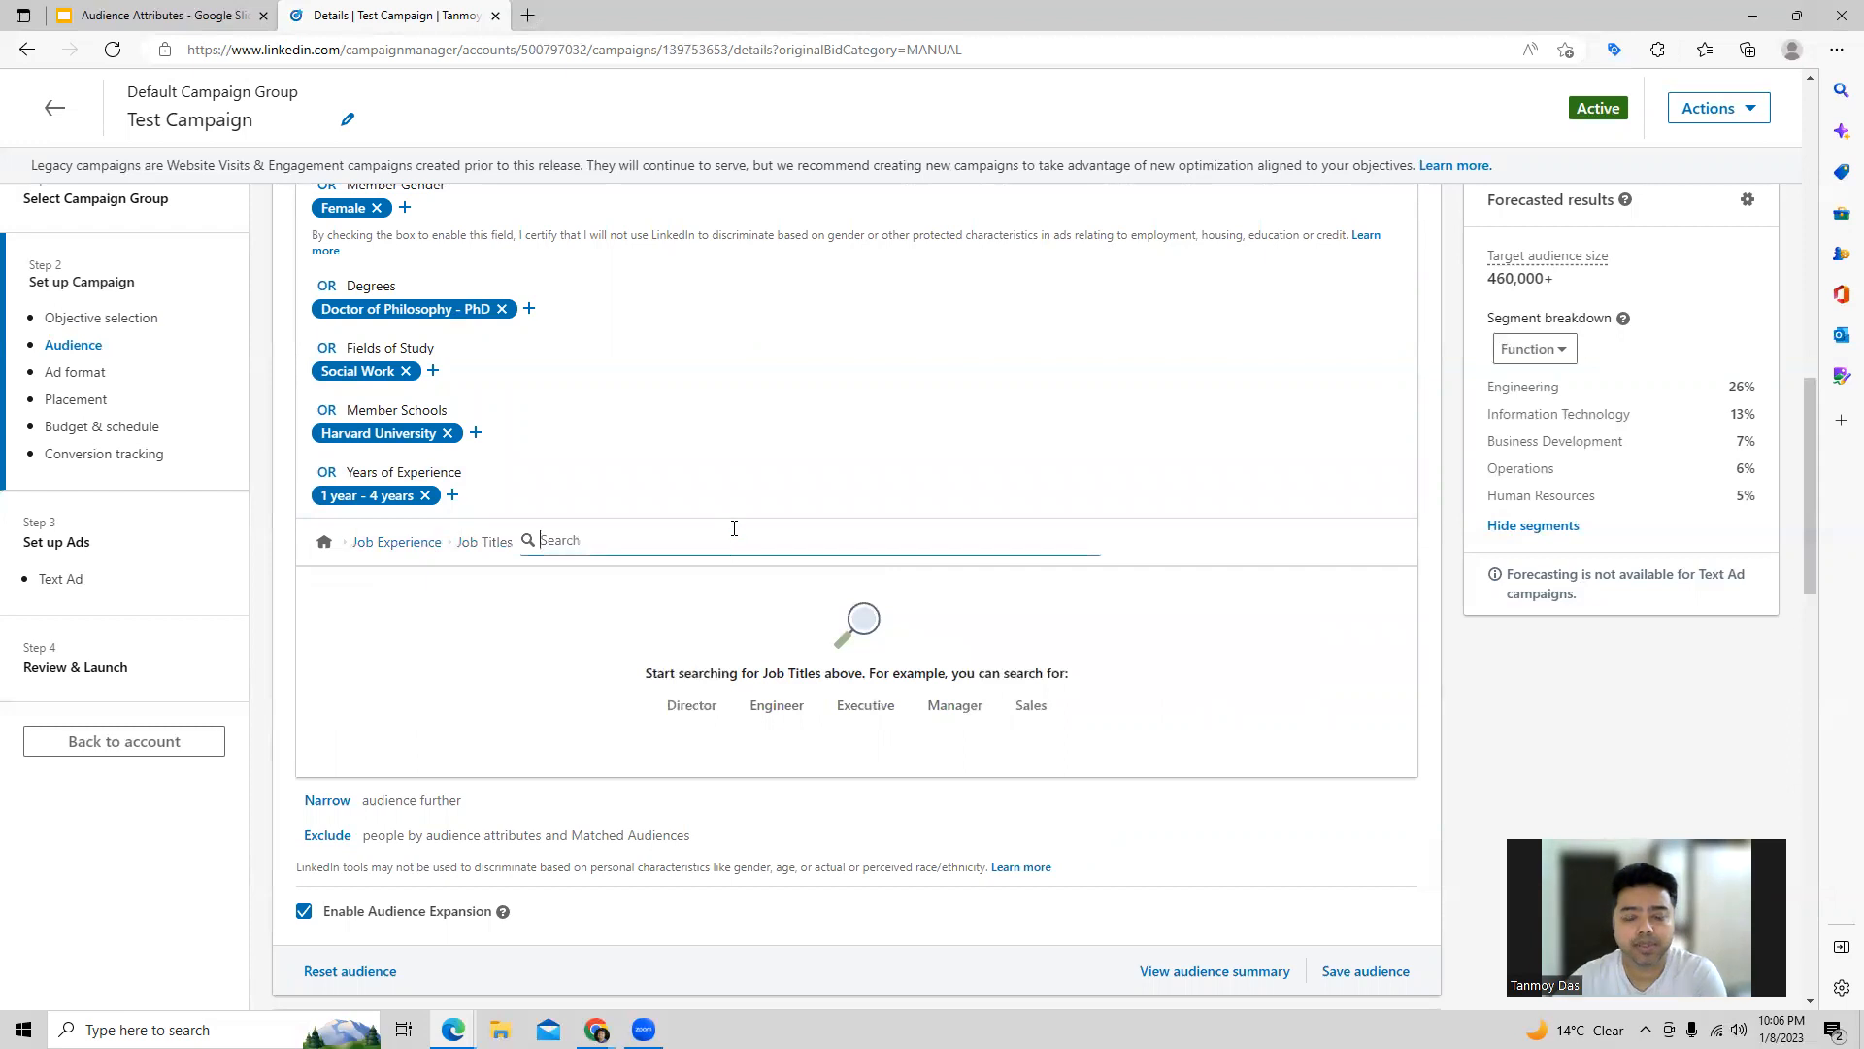
type("engineer")
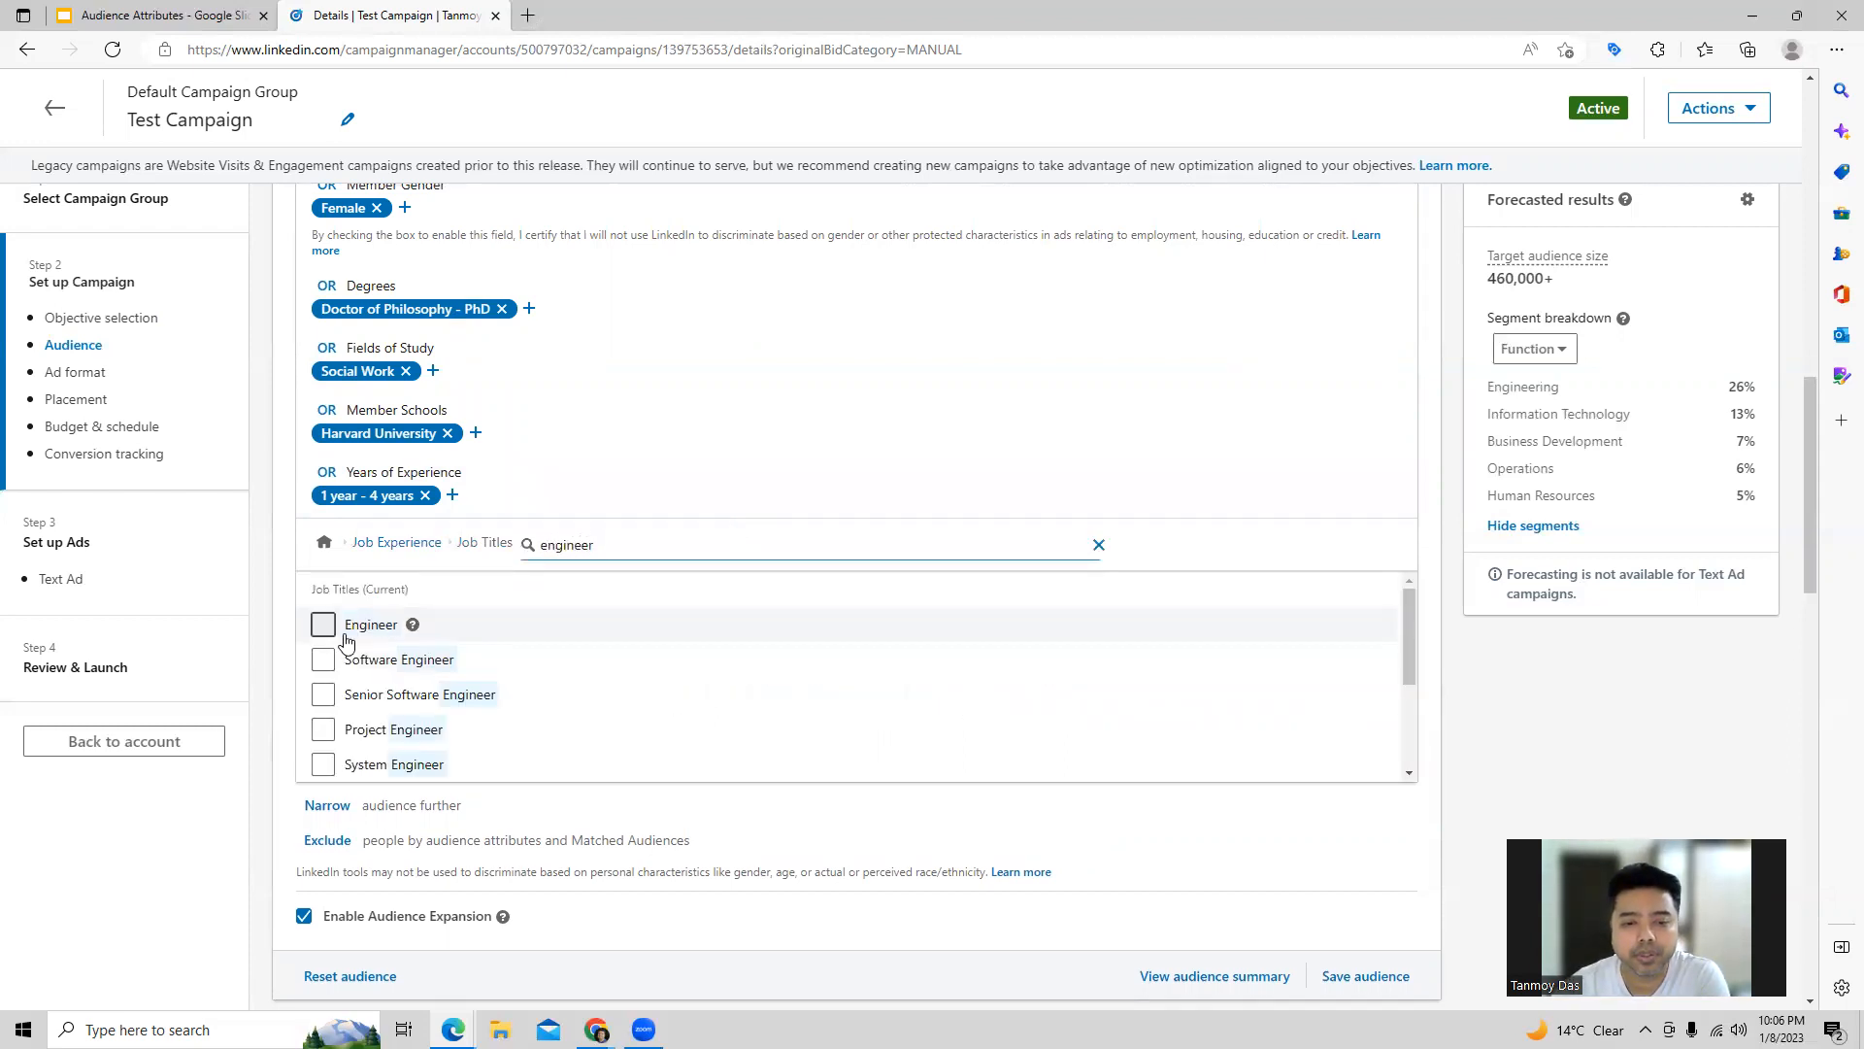
left_click(322, 661)
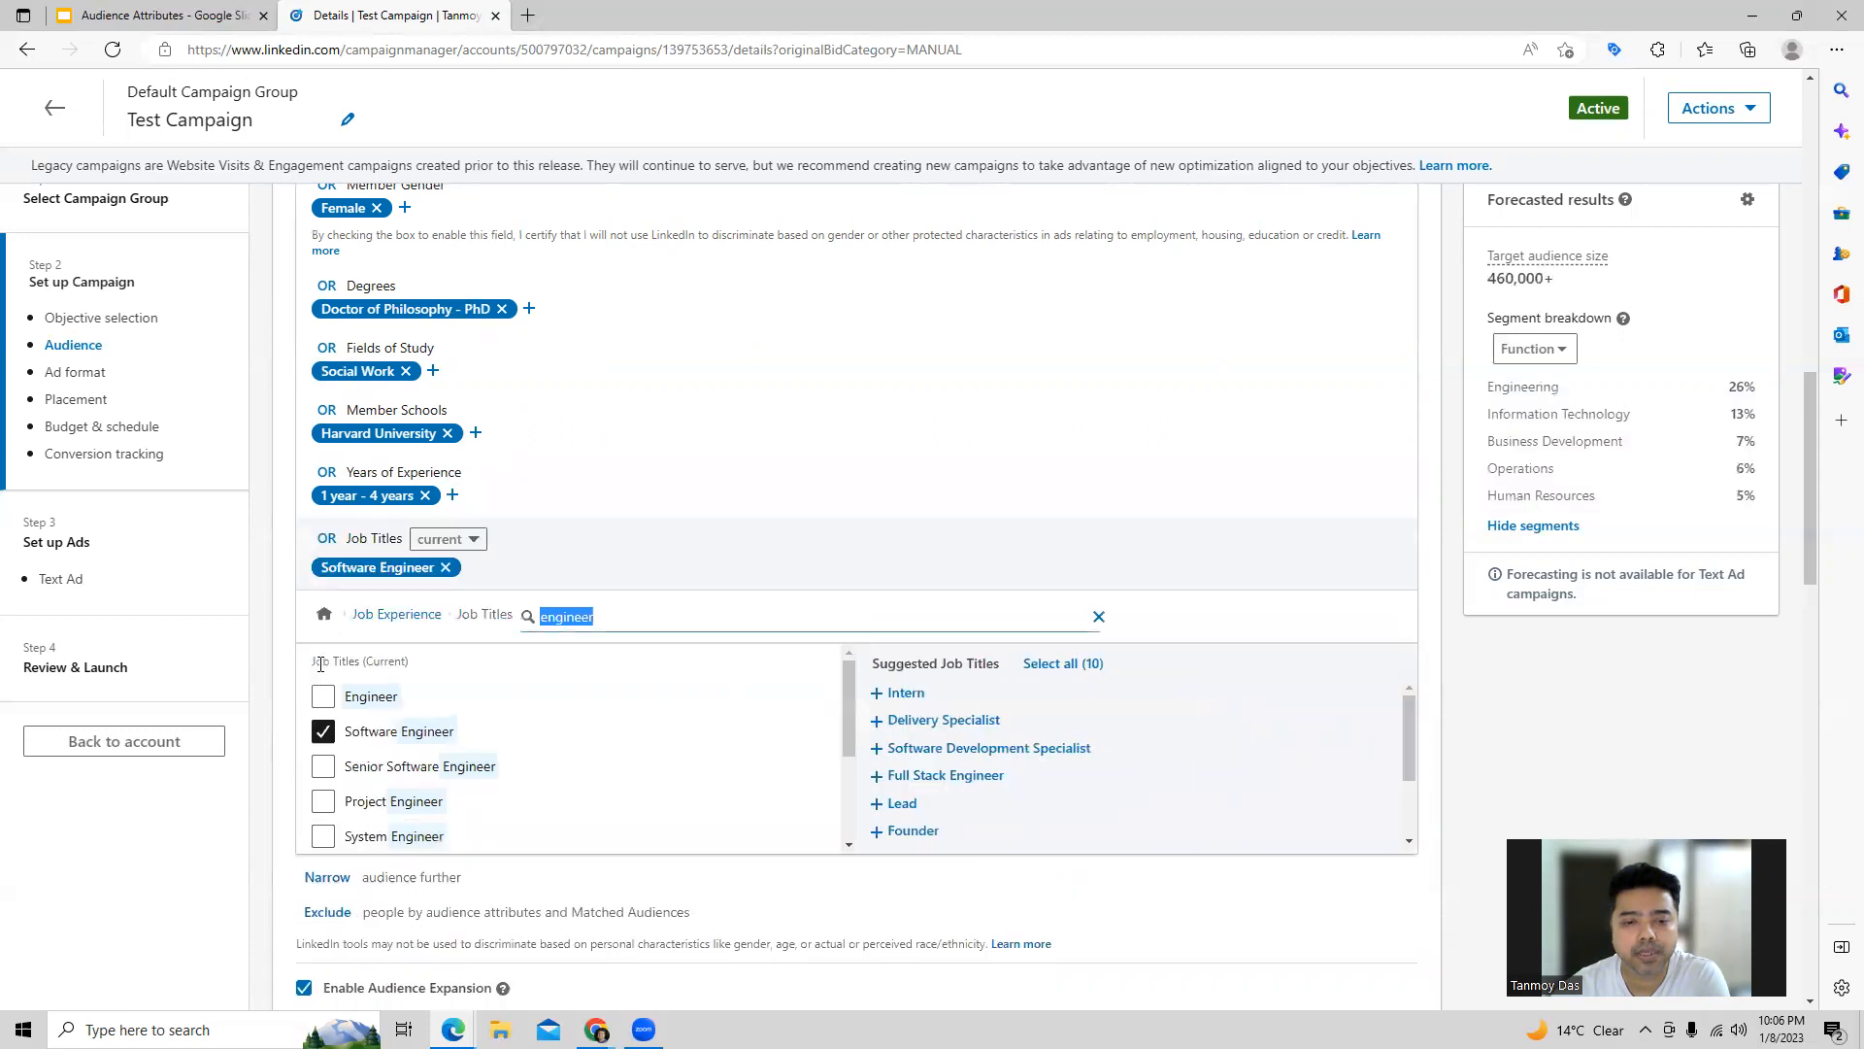
left_click(365, 616)
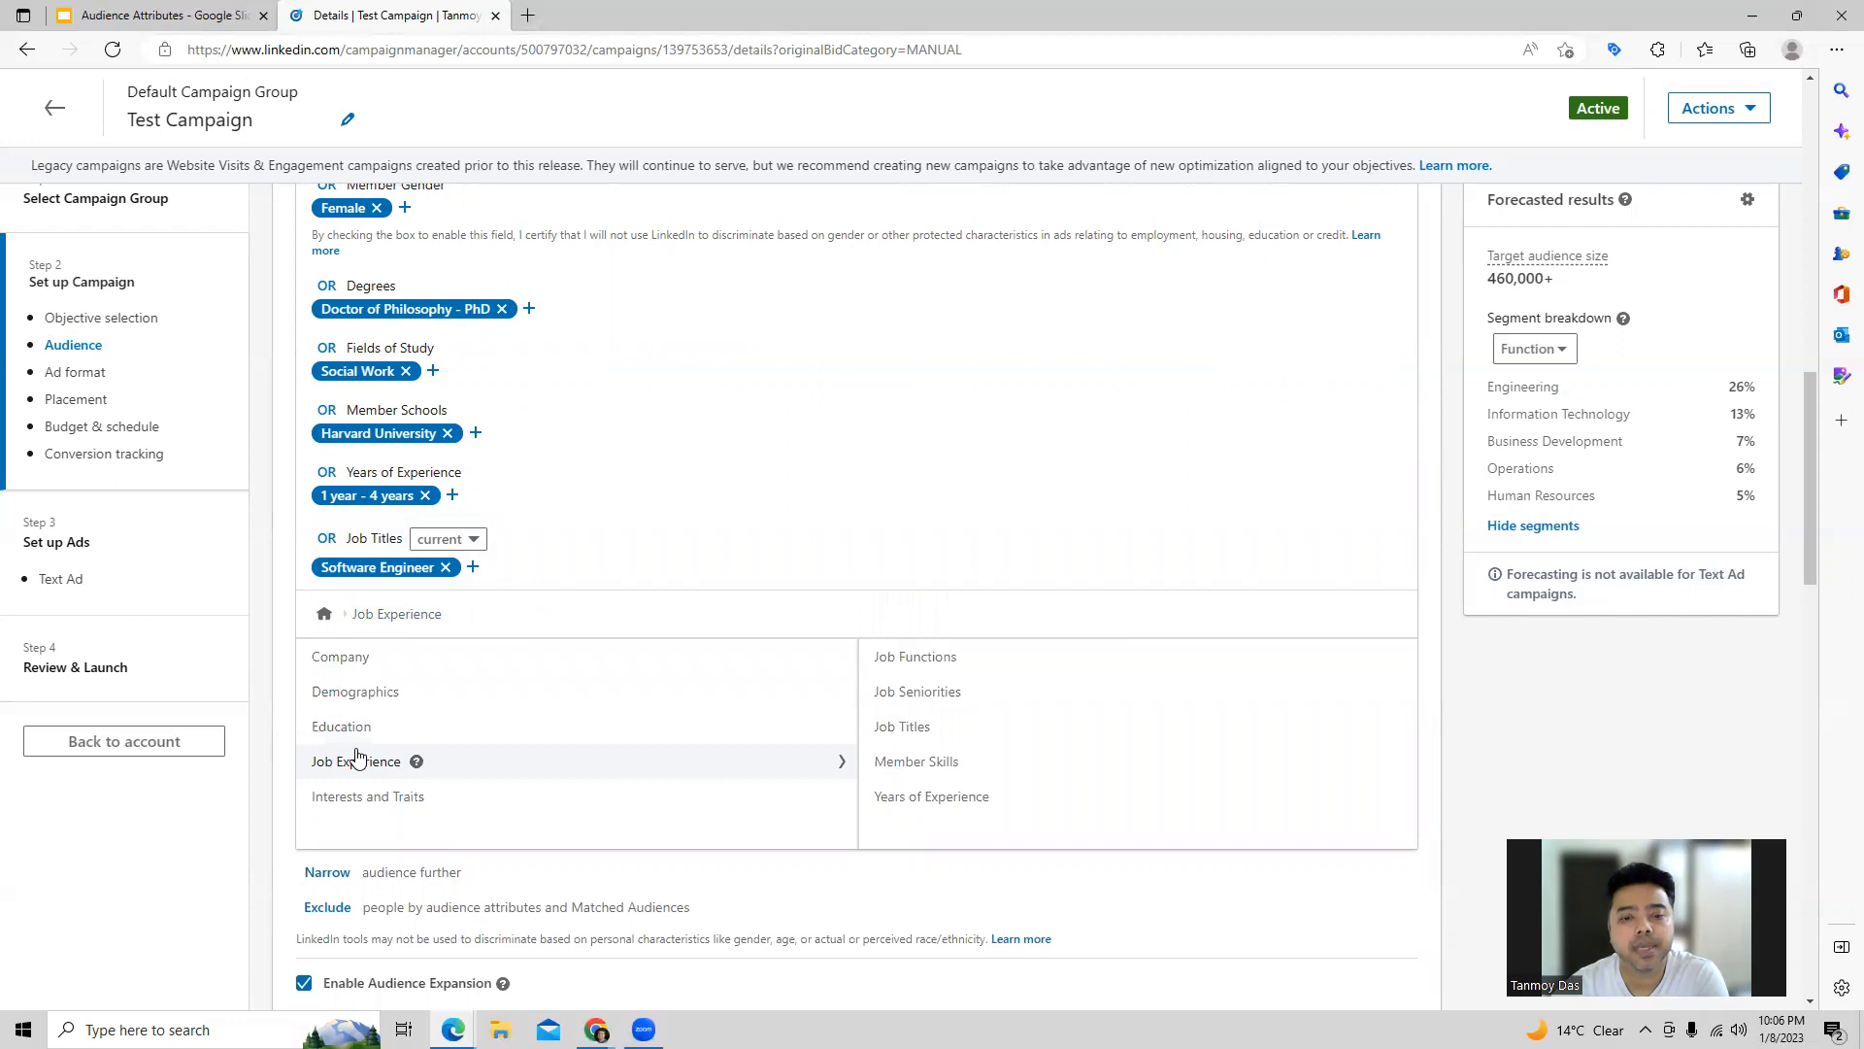
Step: Add the general member interest Marketing and Advertising, returning to the Interests and Traits attributes
left_click(348, 804)
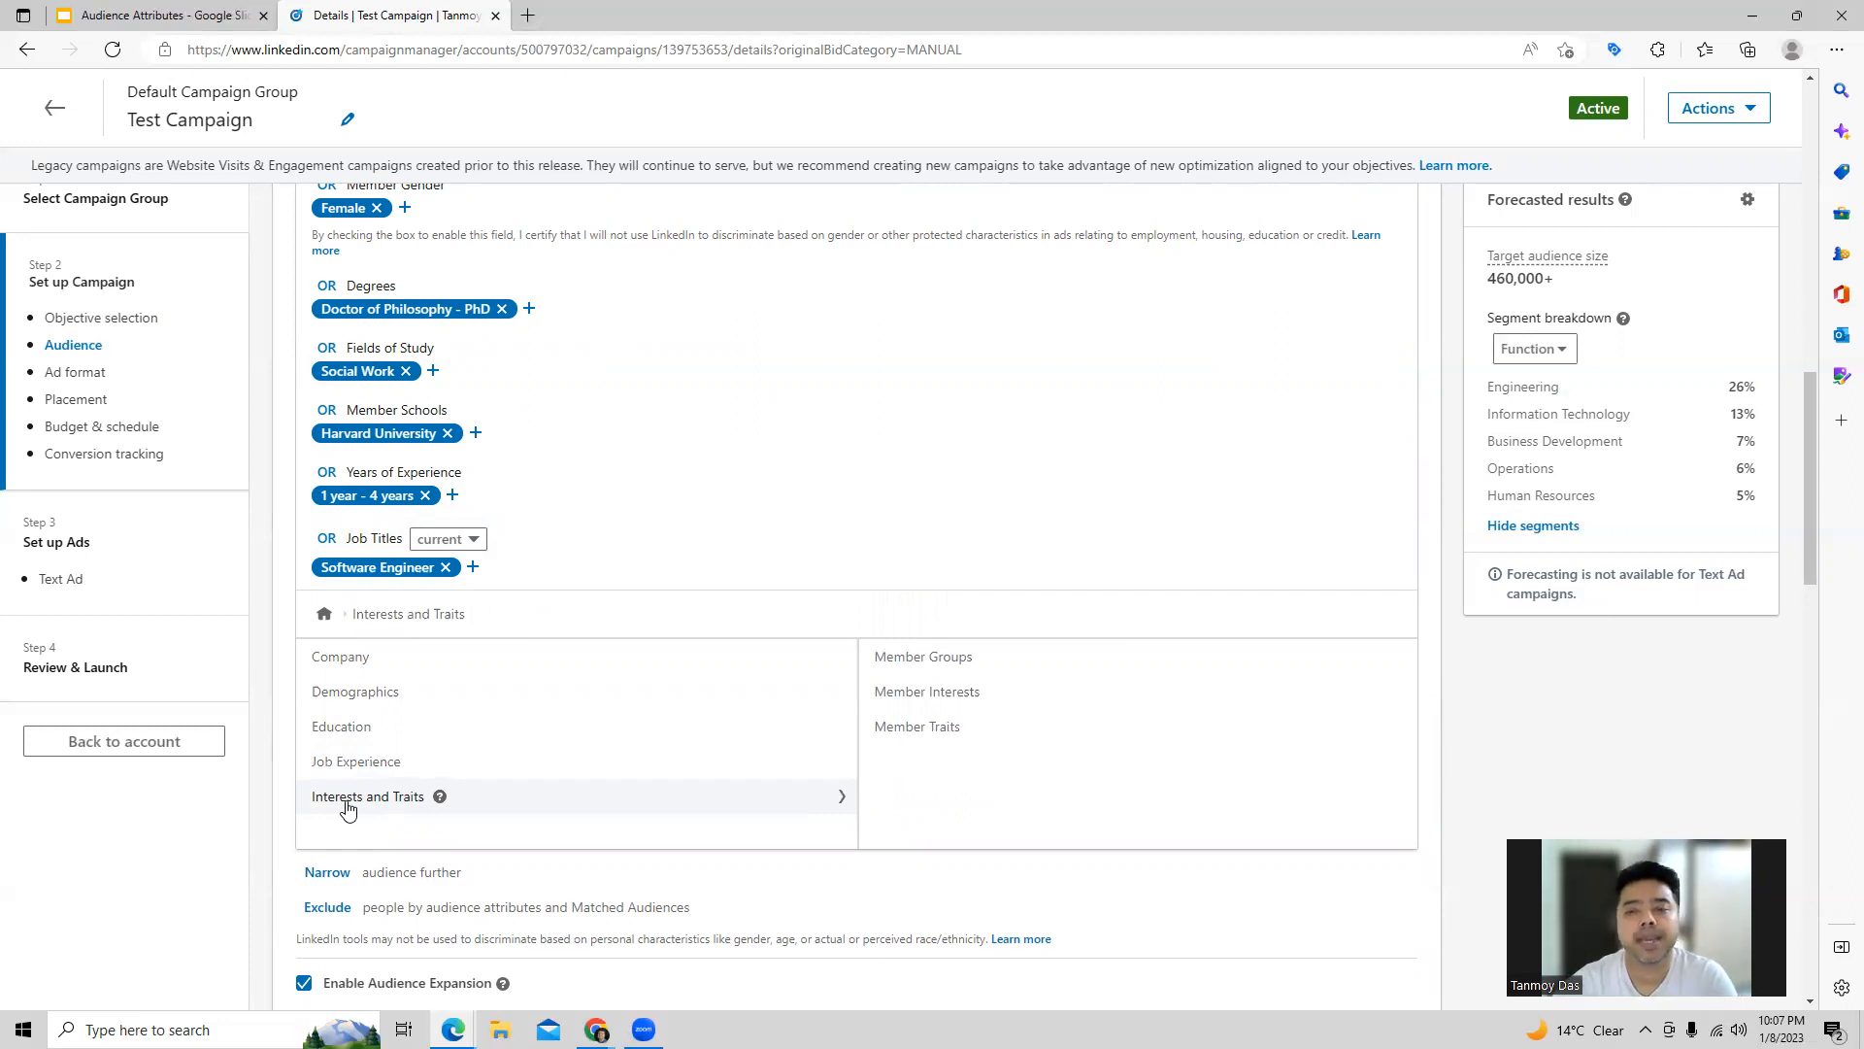
left_click(985, 652)
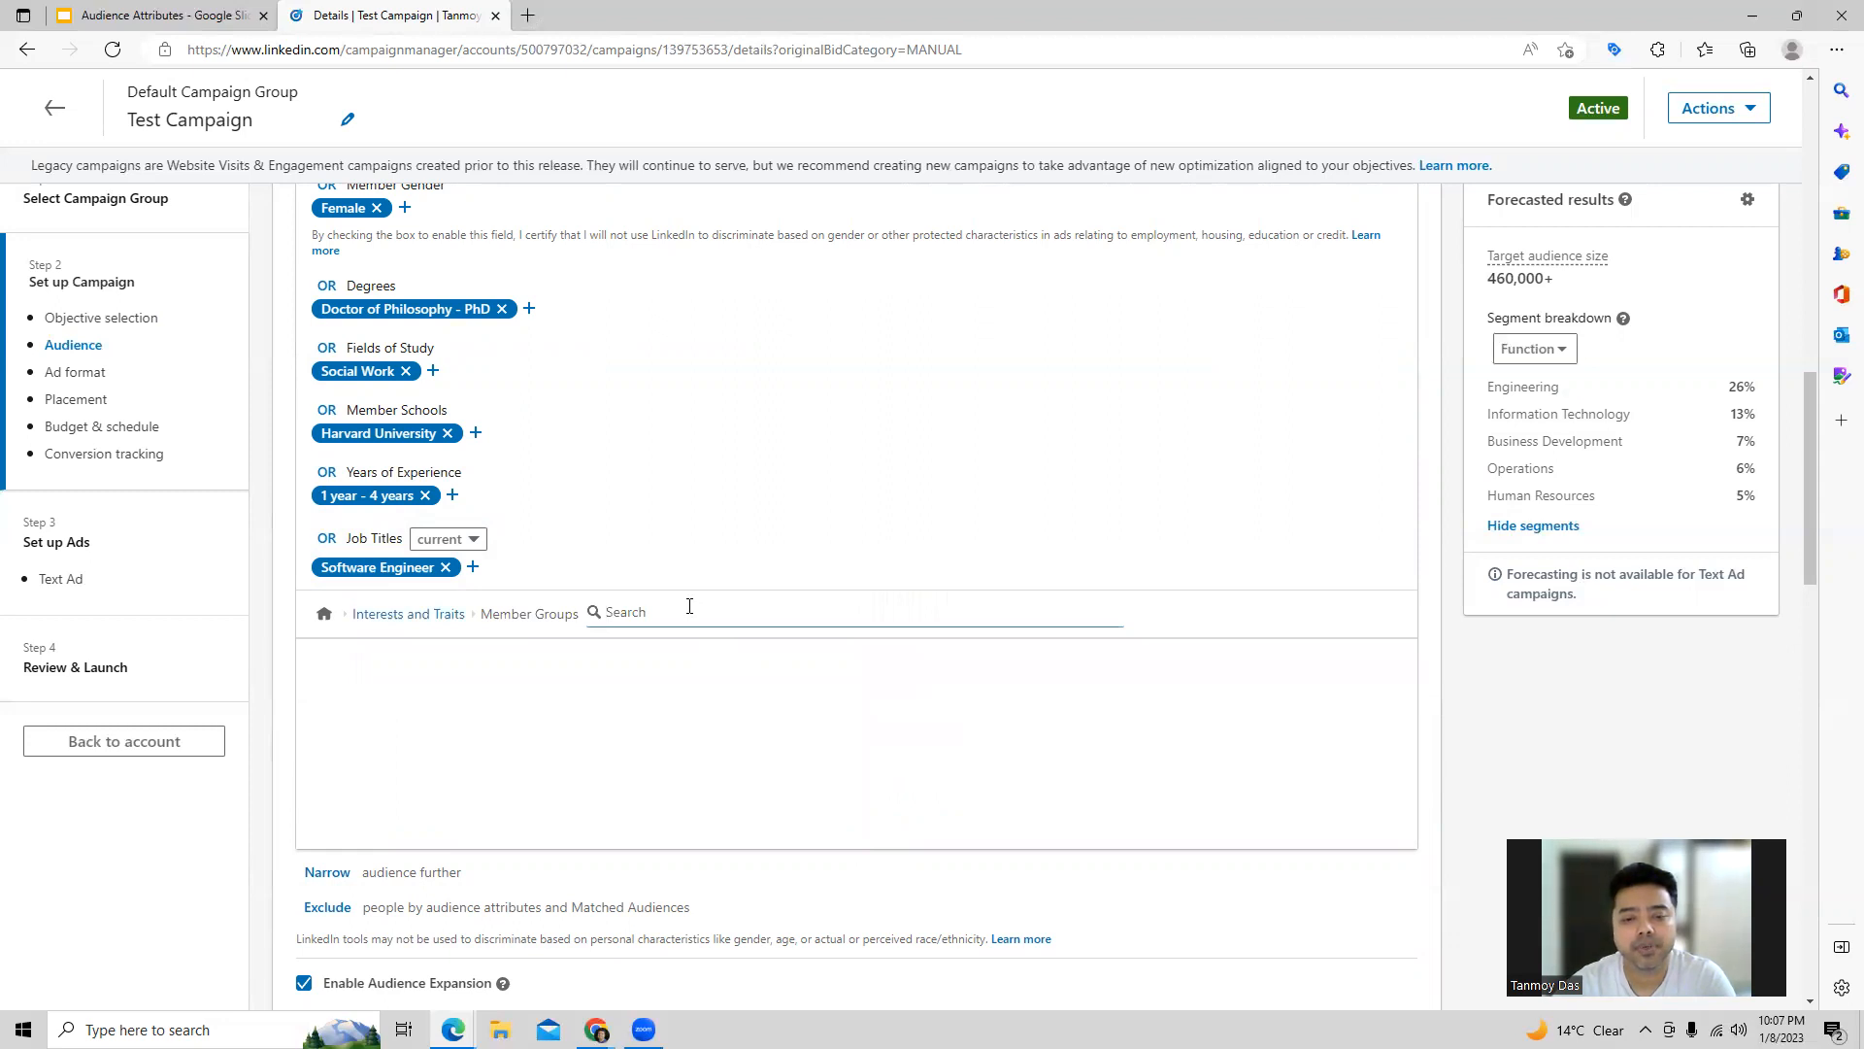
left_click(449, 623)
left_click(907, 690)
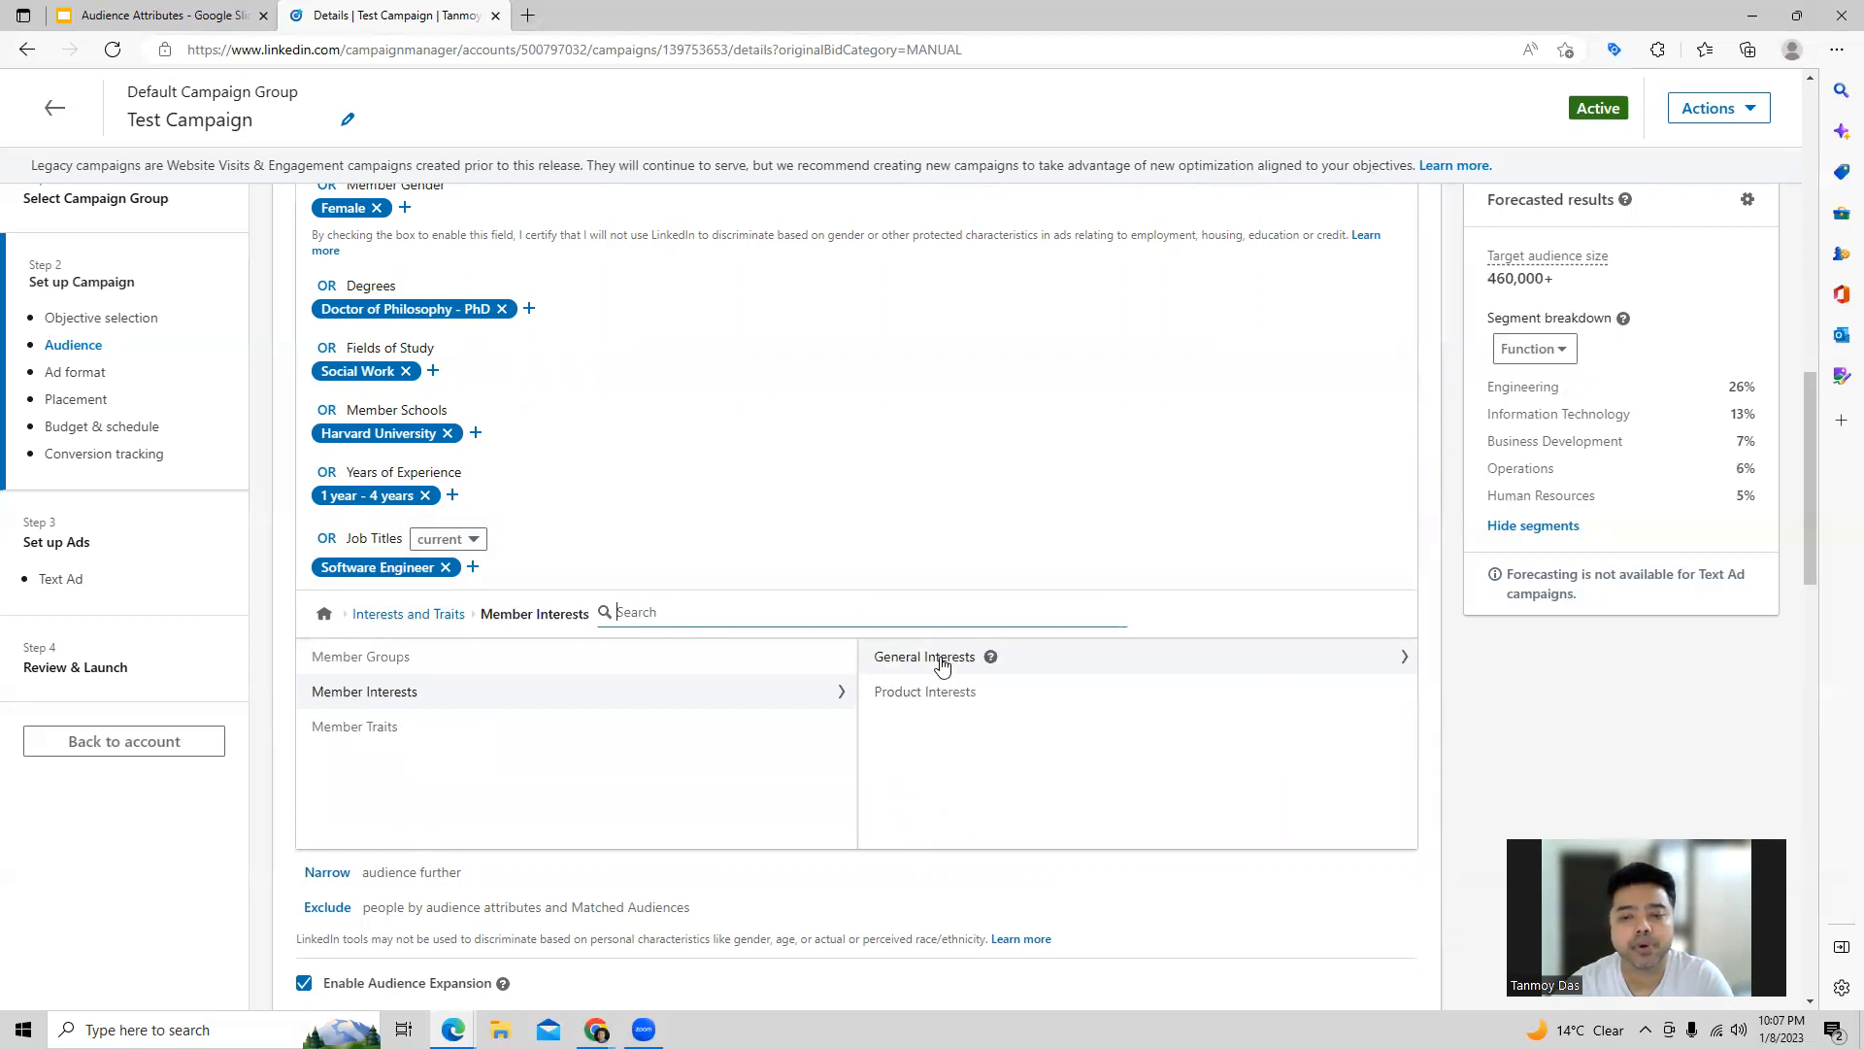
left_click(941, 660)
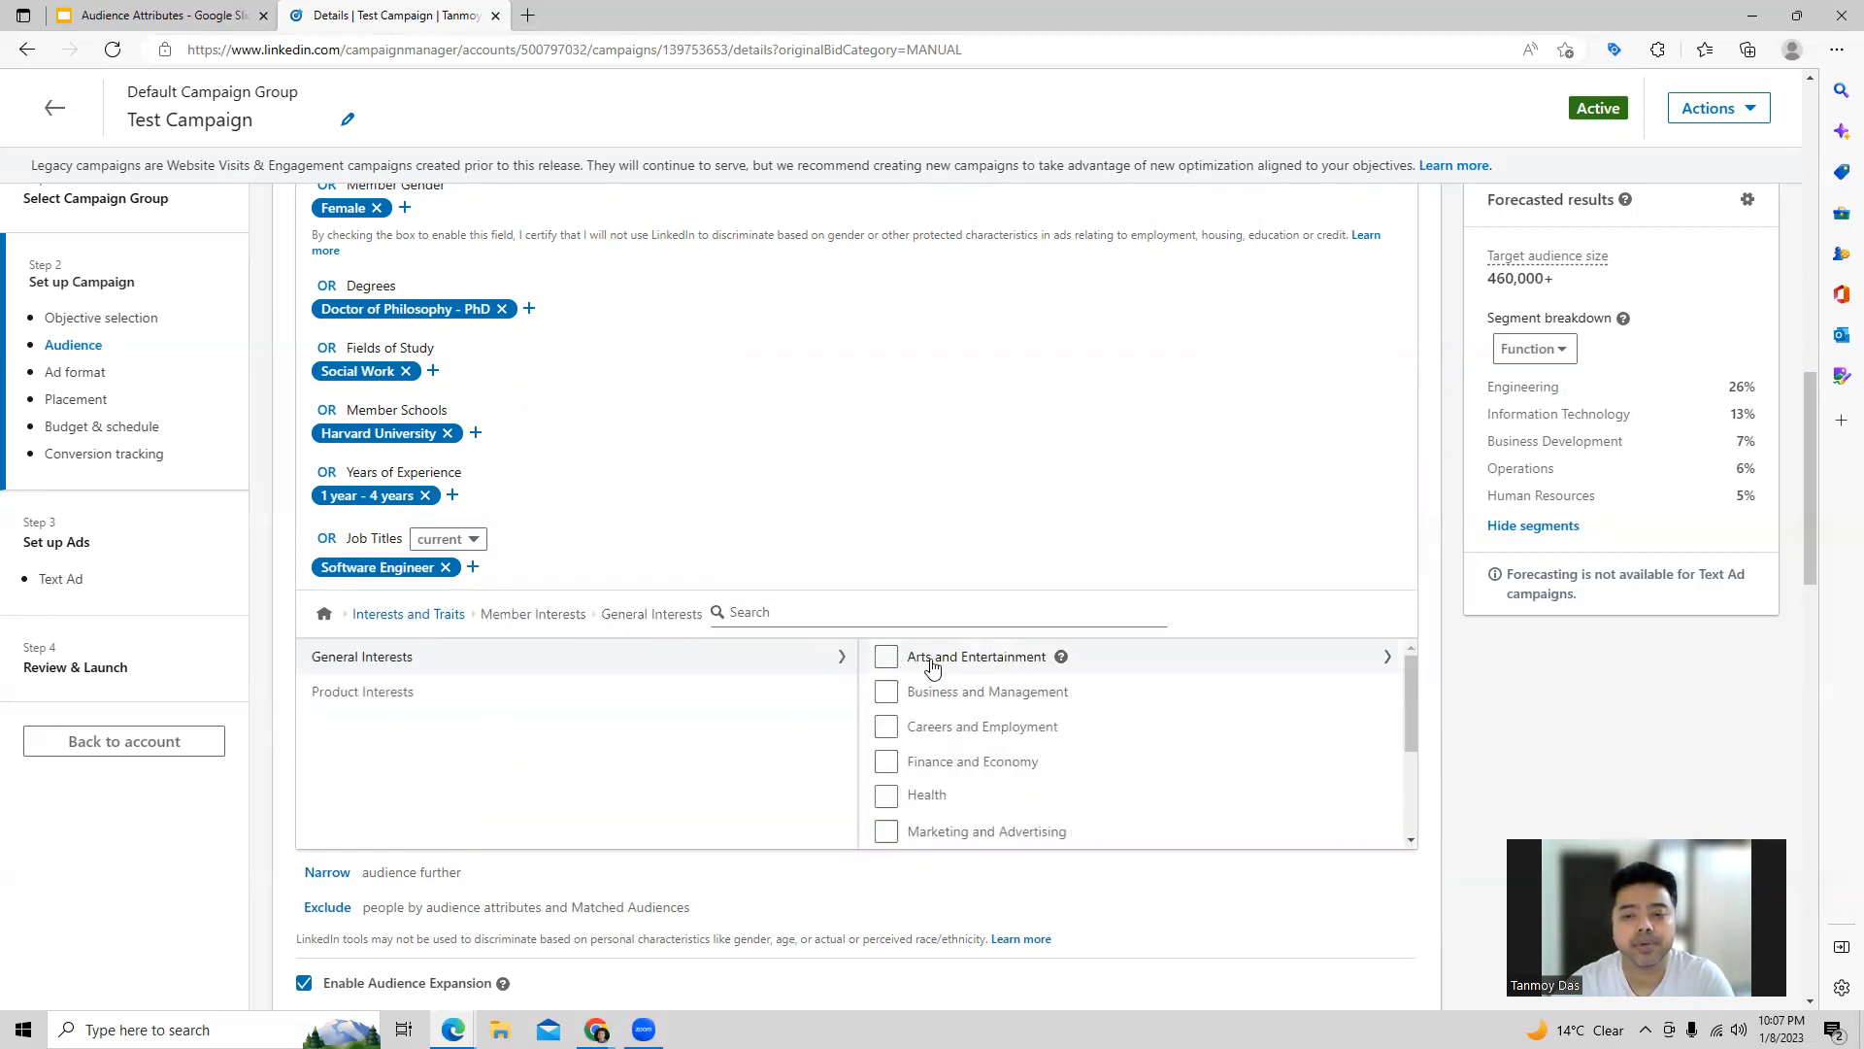
scroll(980, 763, "down", 3)
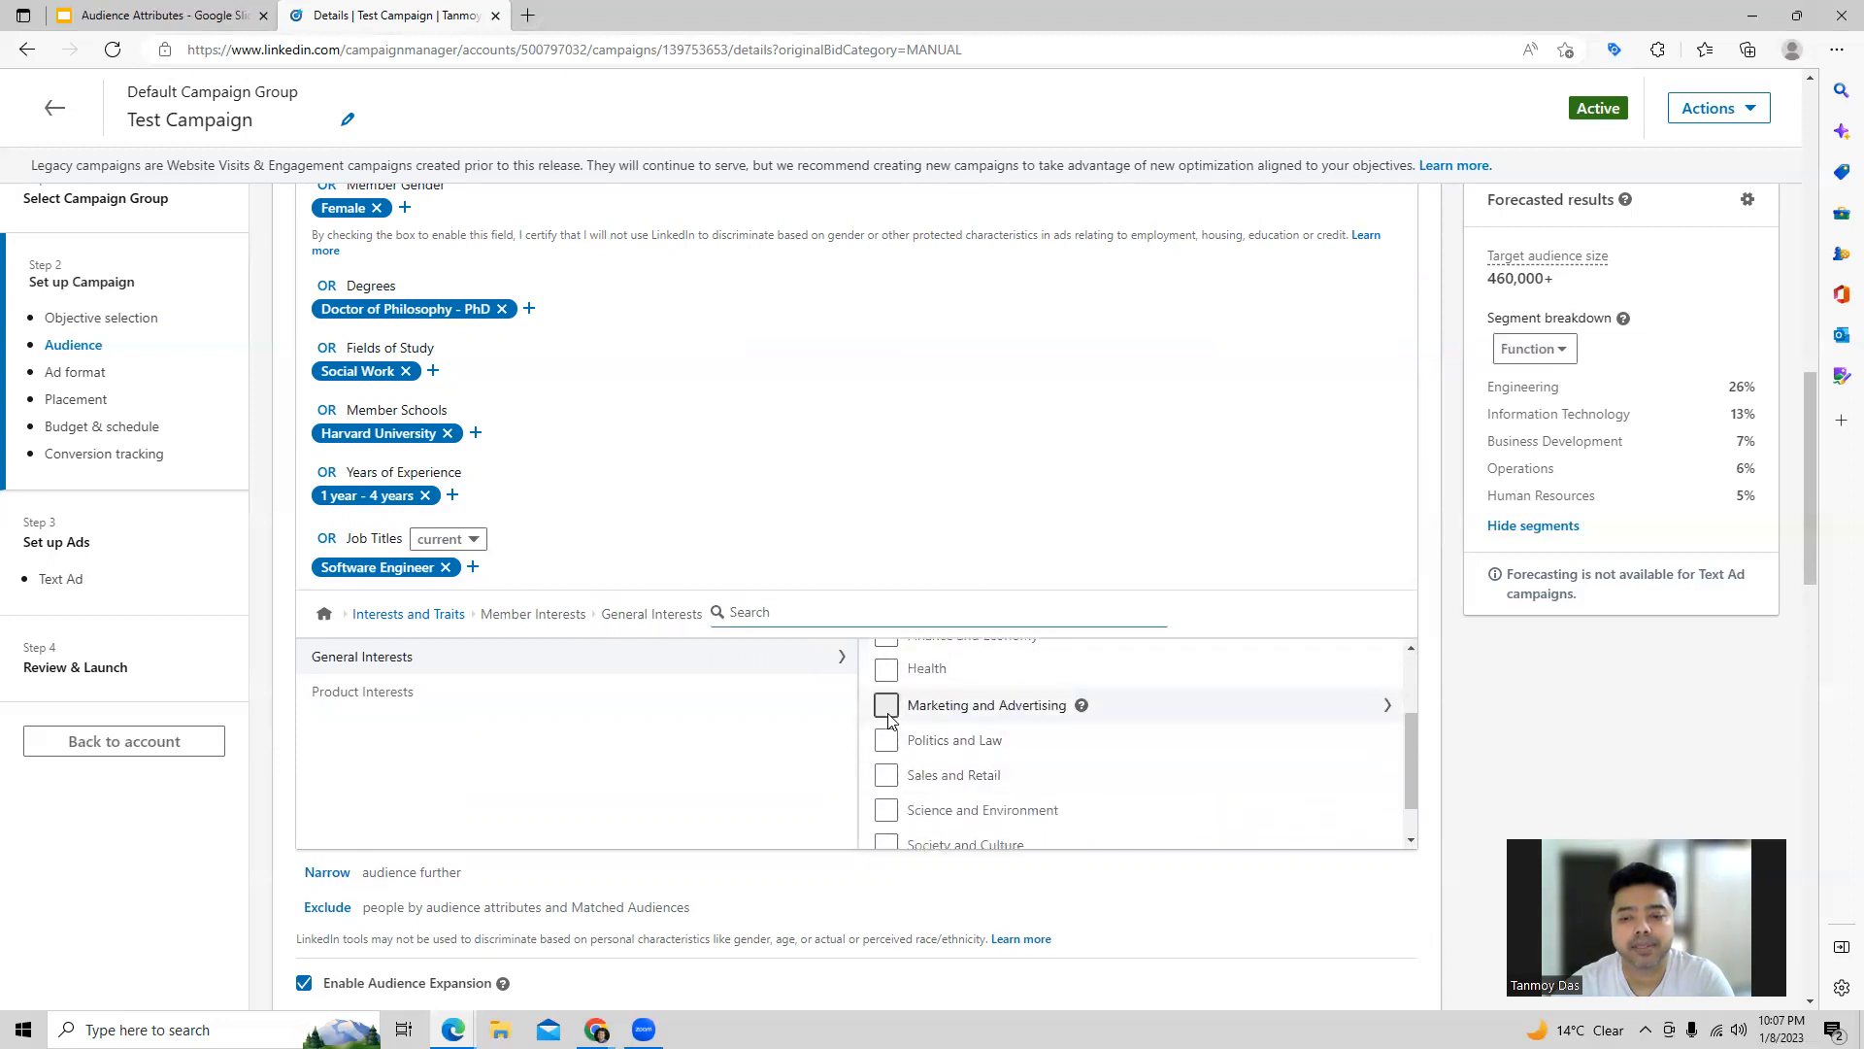
left_click(887, 705)
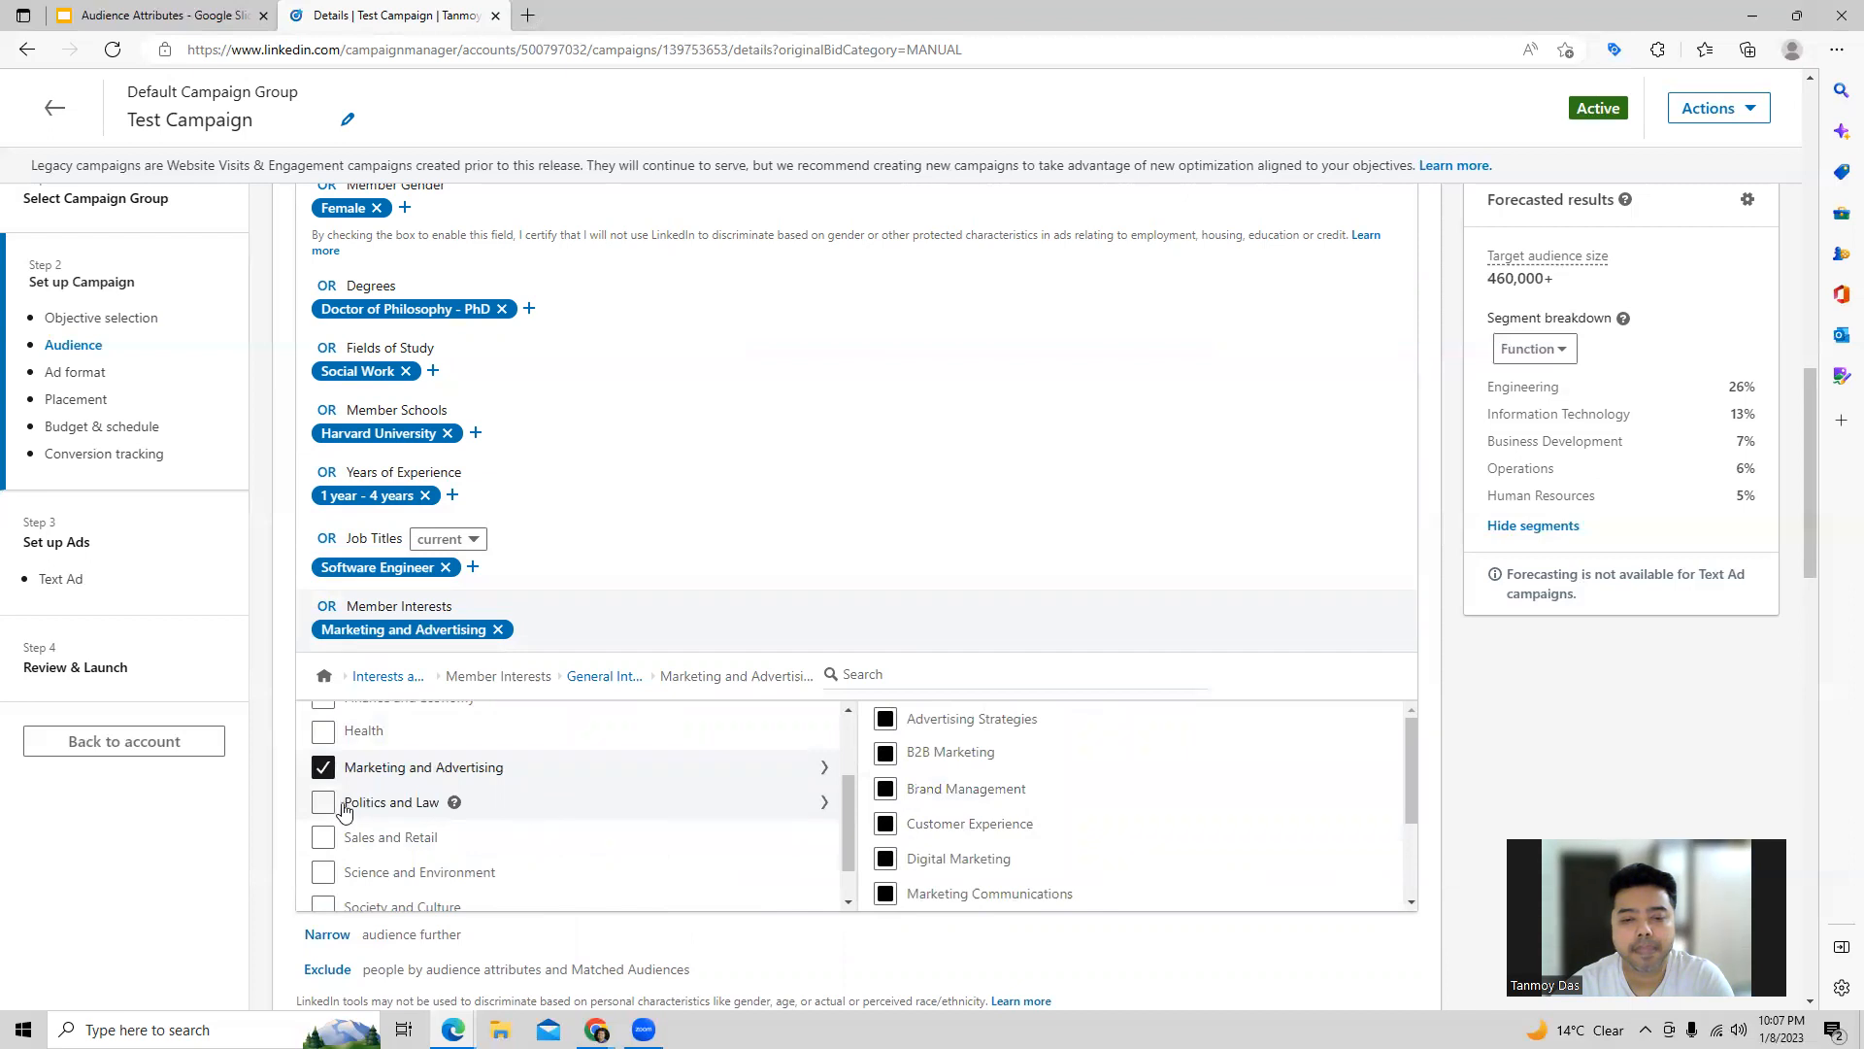
left_click(388, 677)
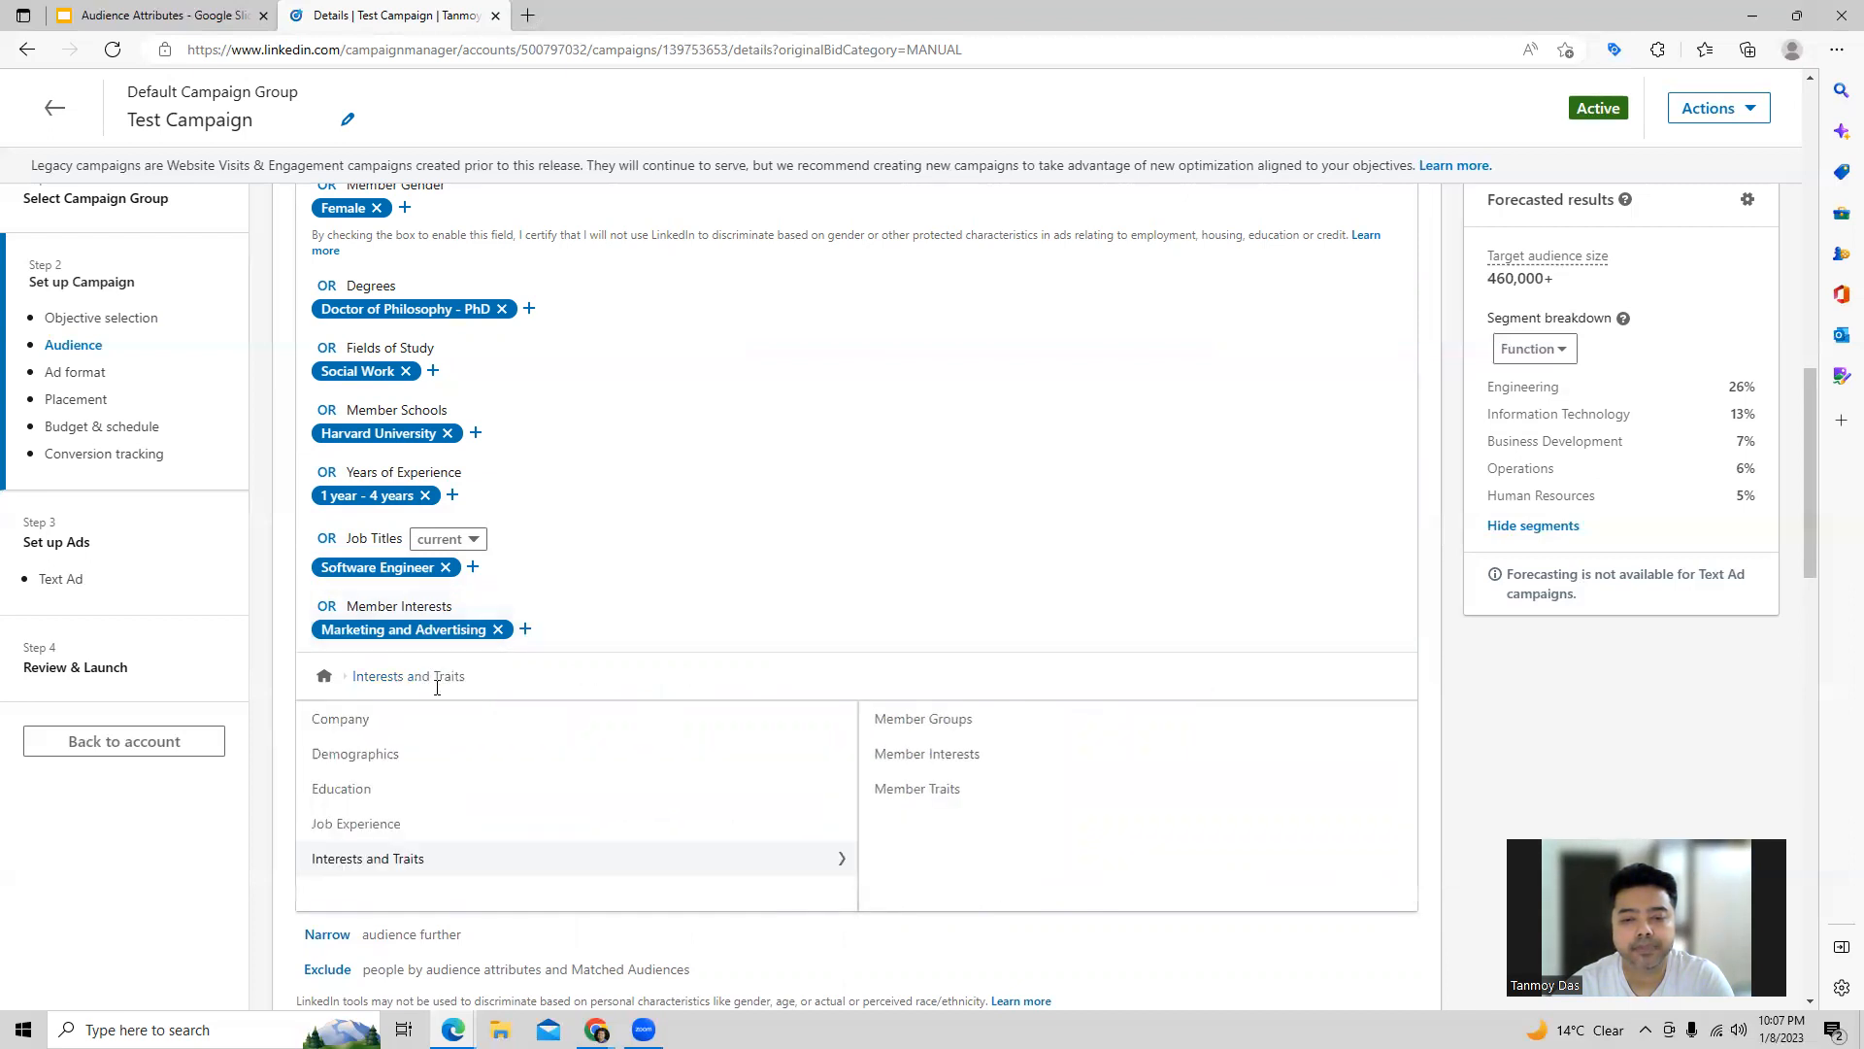
Step: Add the member traits Job Seekers and Open to Education, and return to the top level of the attribute picker
left_click(928, 795)
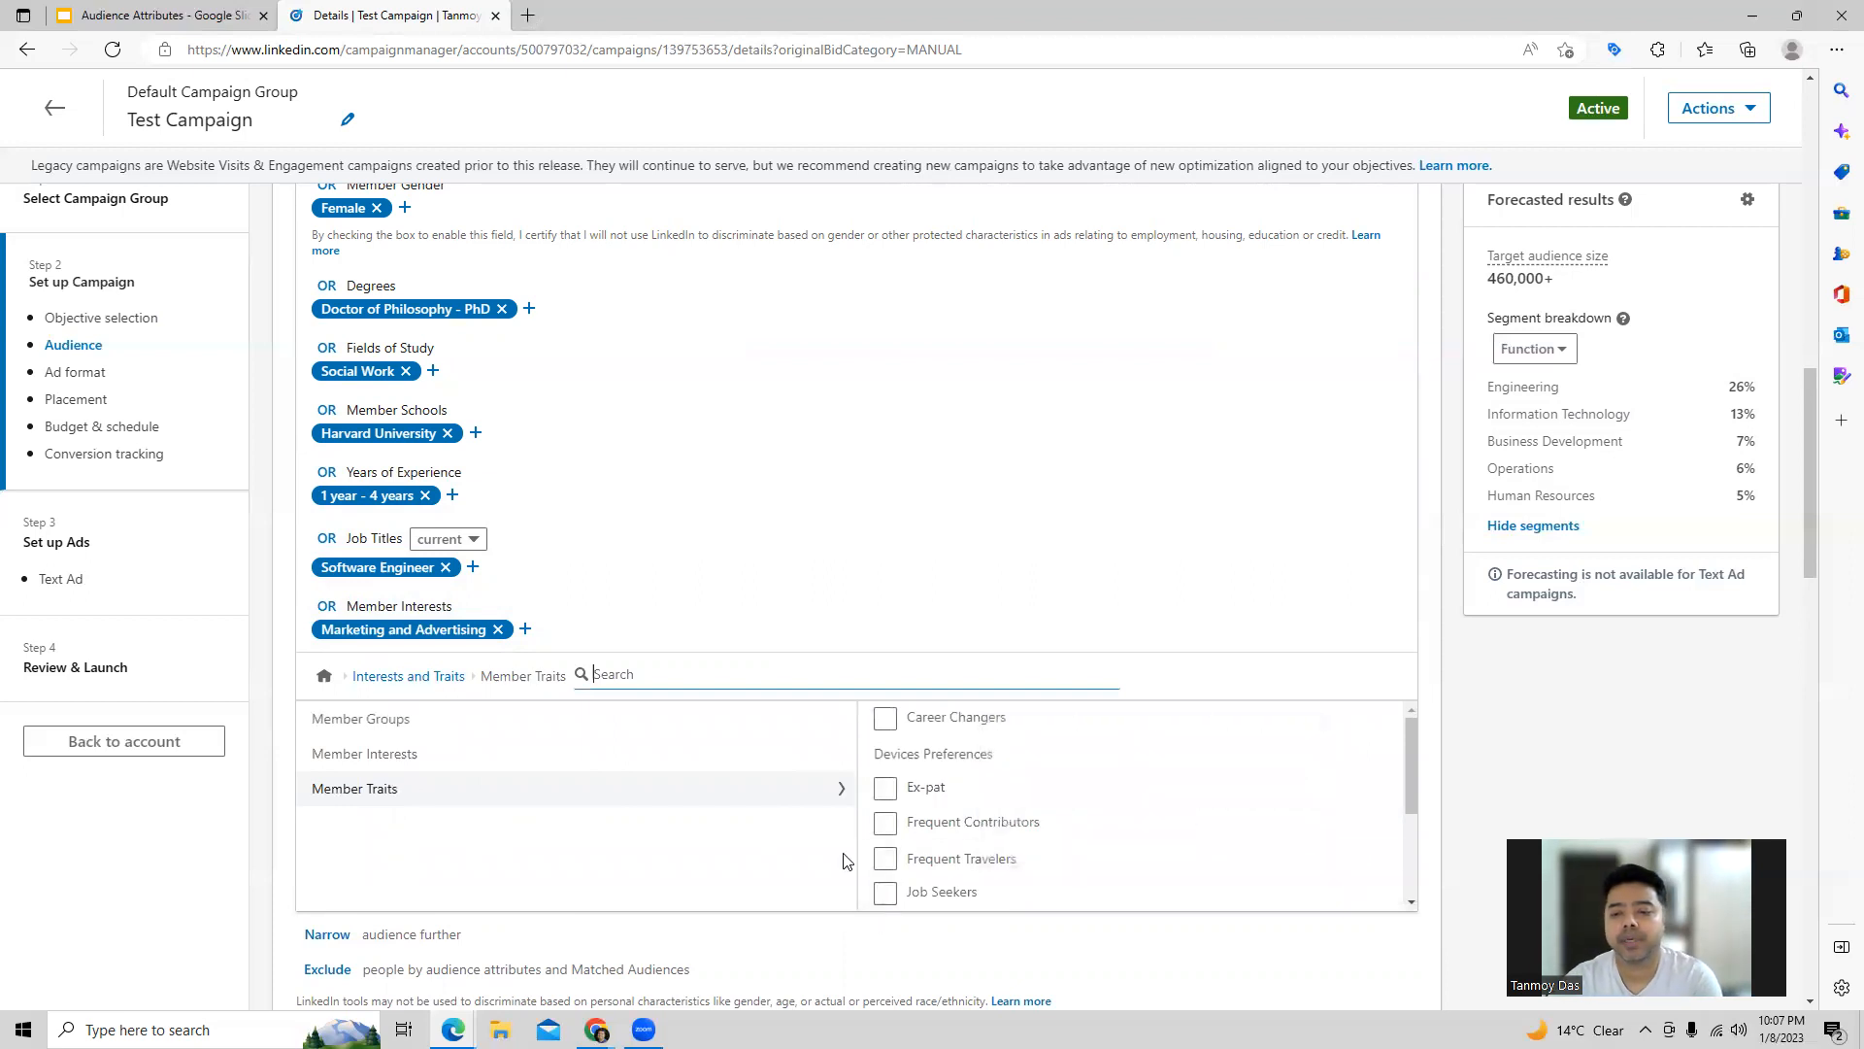
scroll(981, 816, "down", 2)
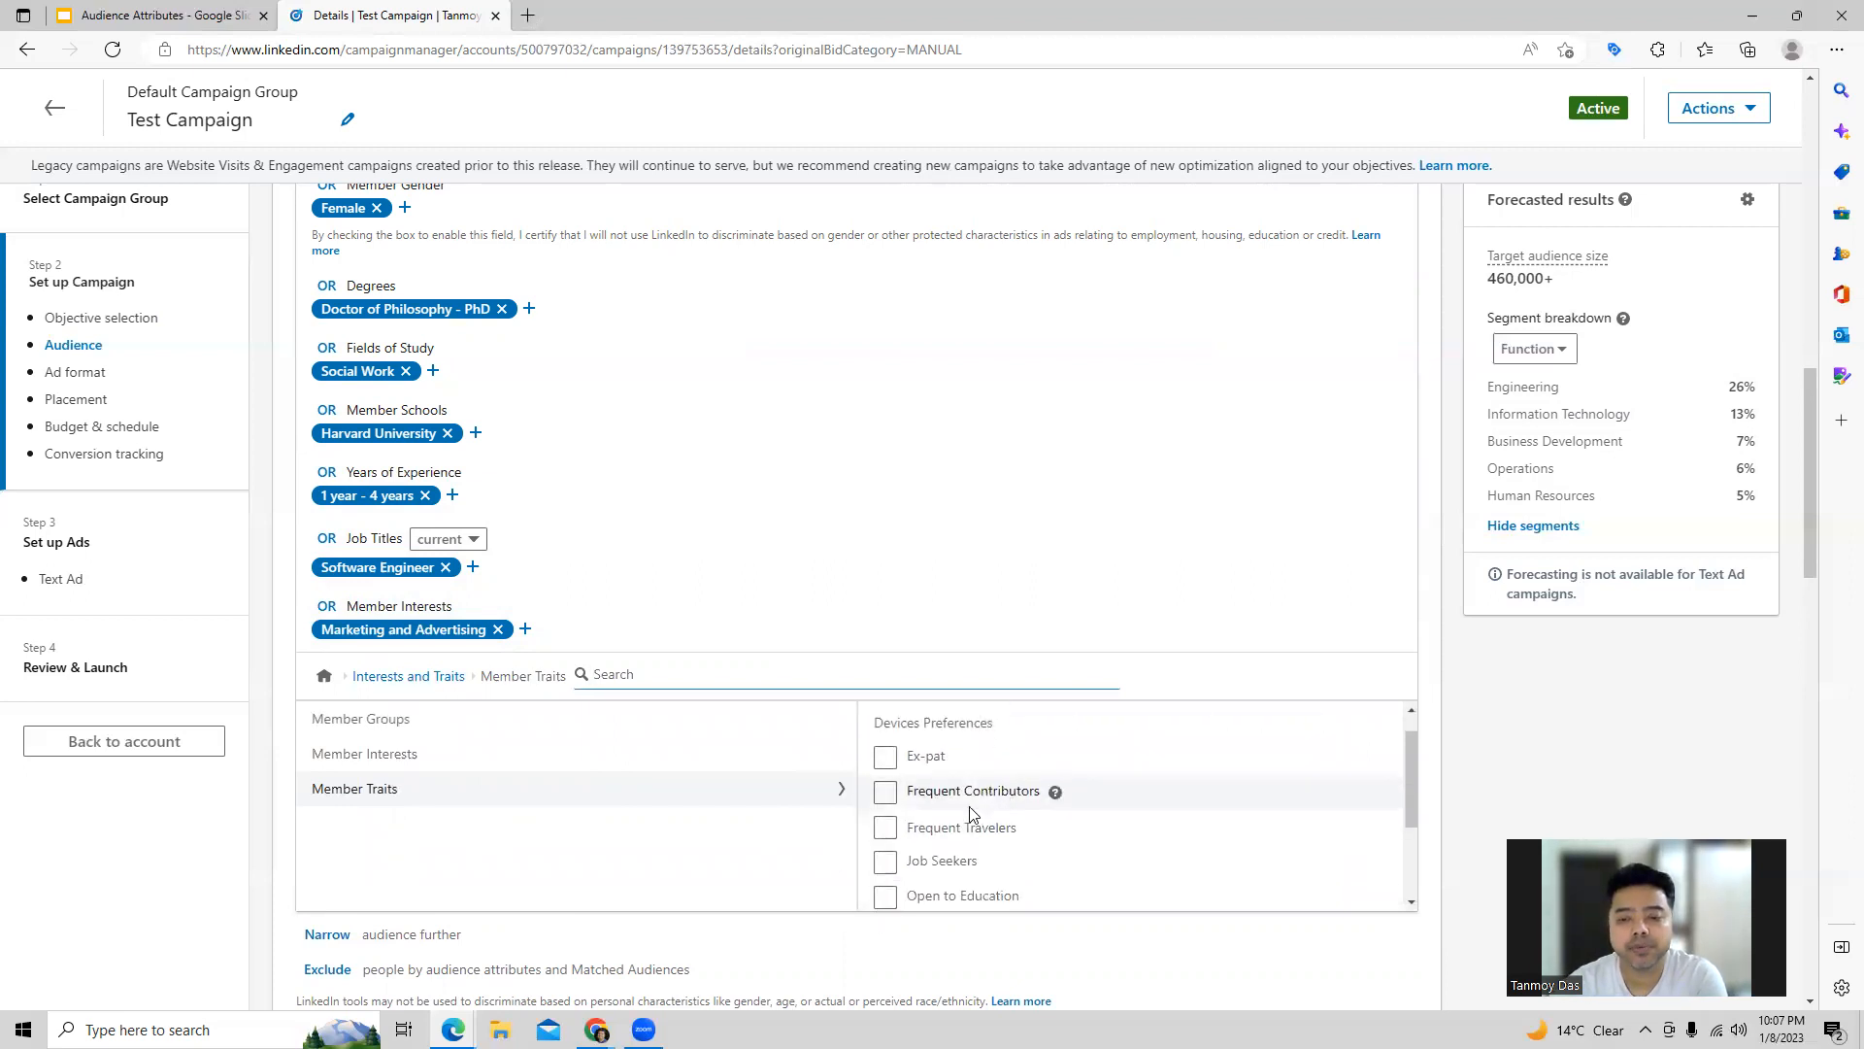
left_click(884, 832)
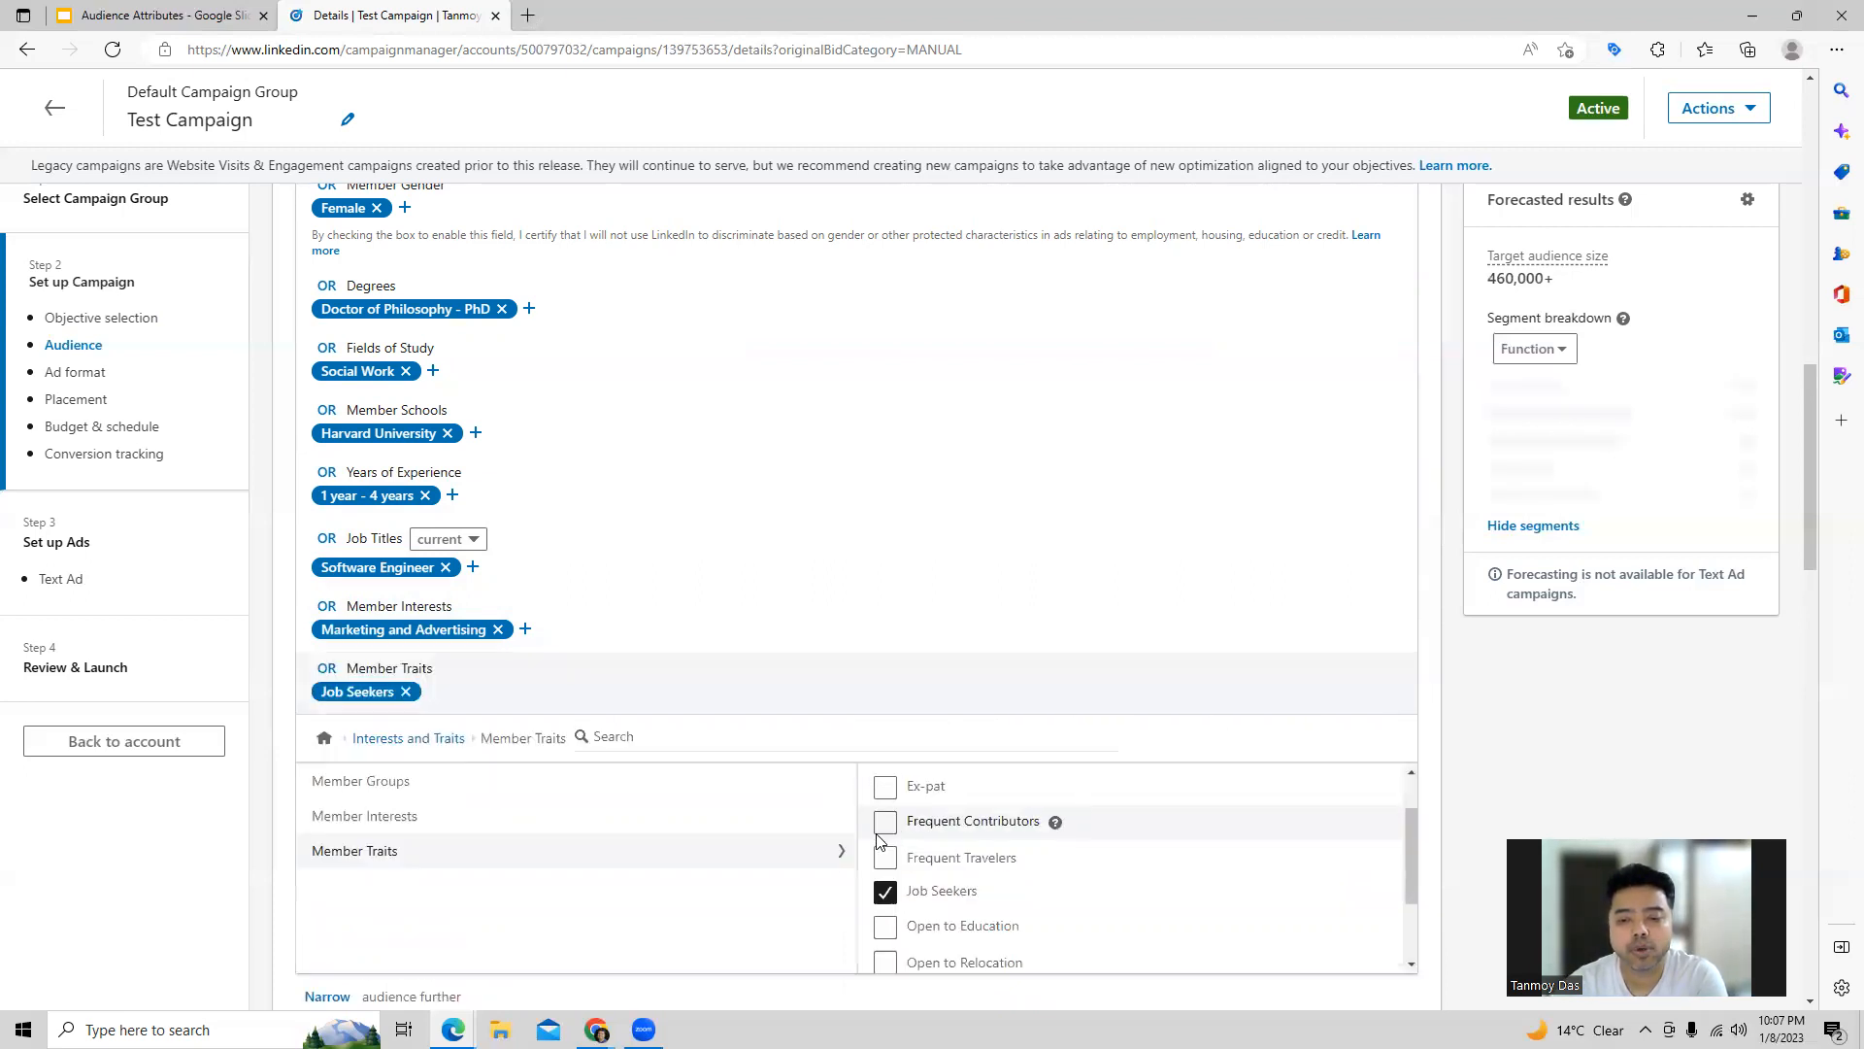
left_click(890, 934)
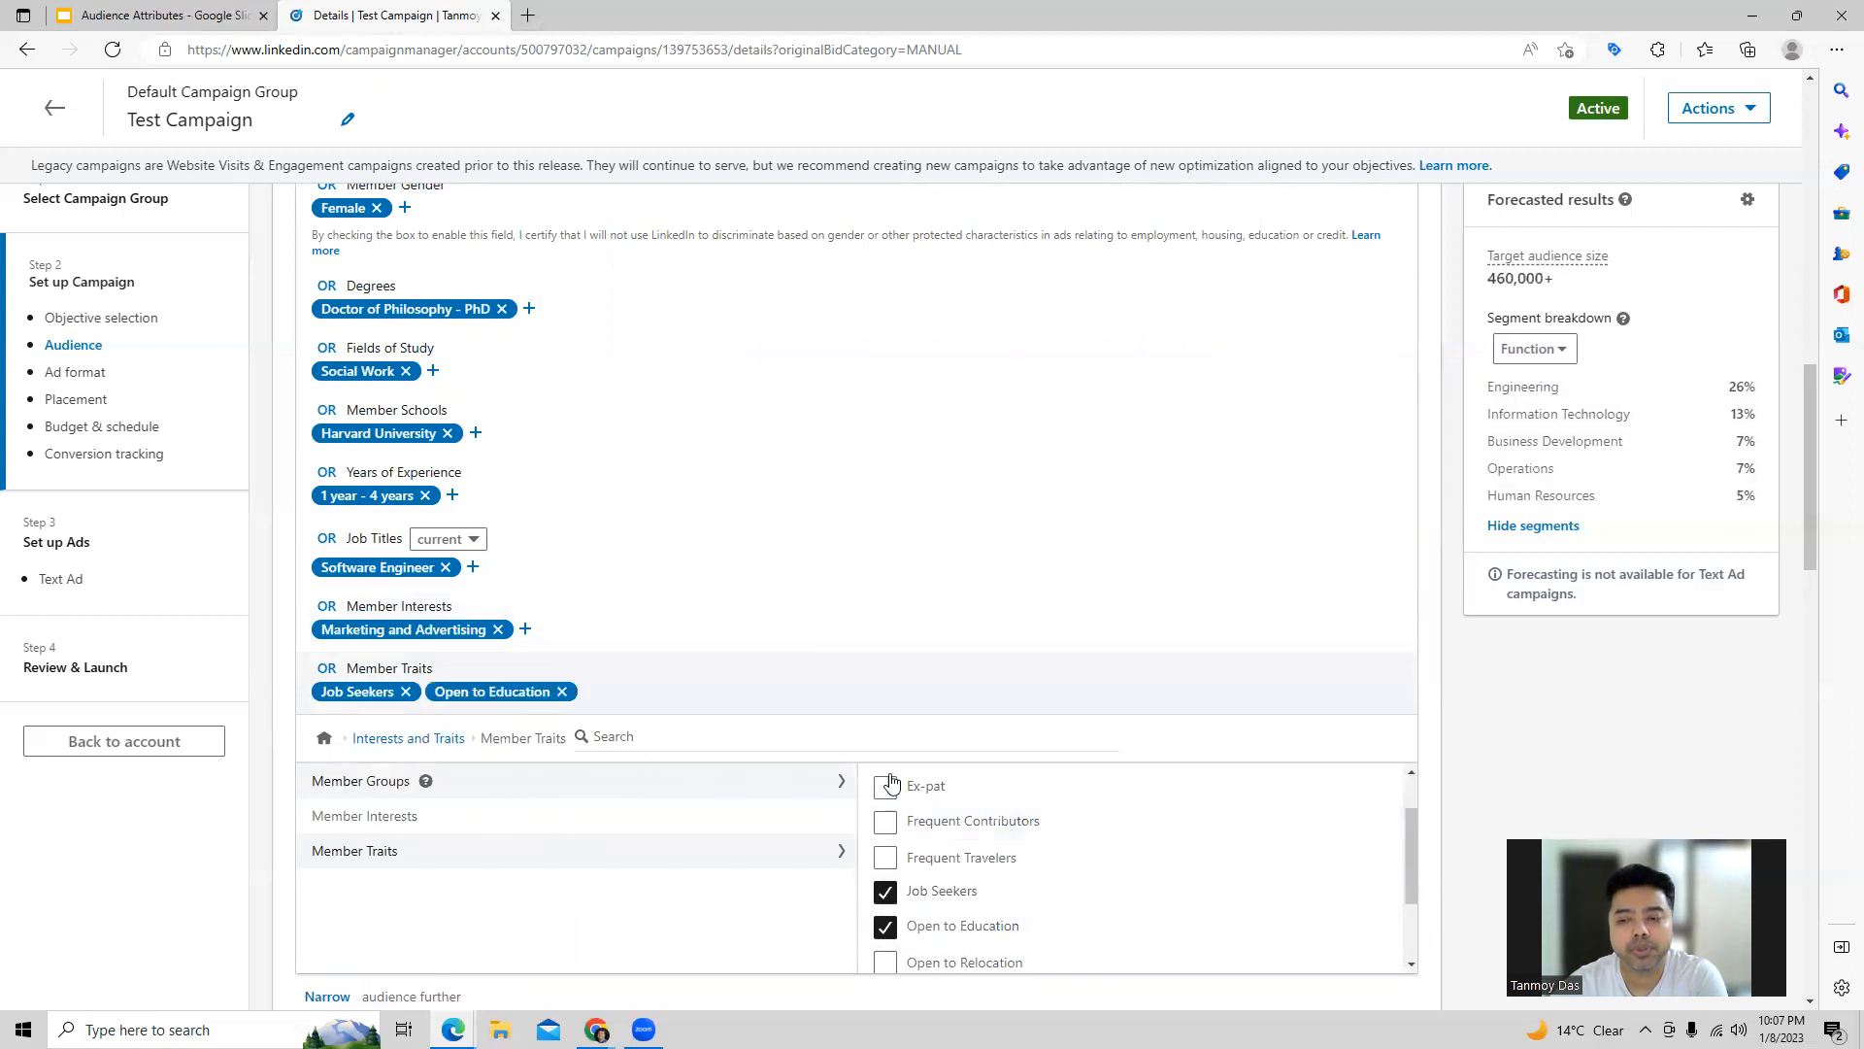
left_click(412, 740)
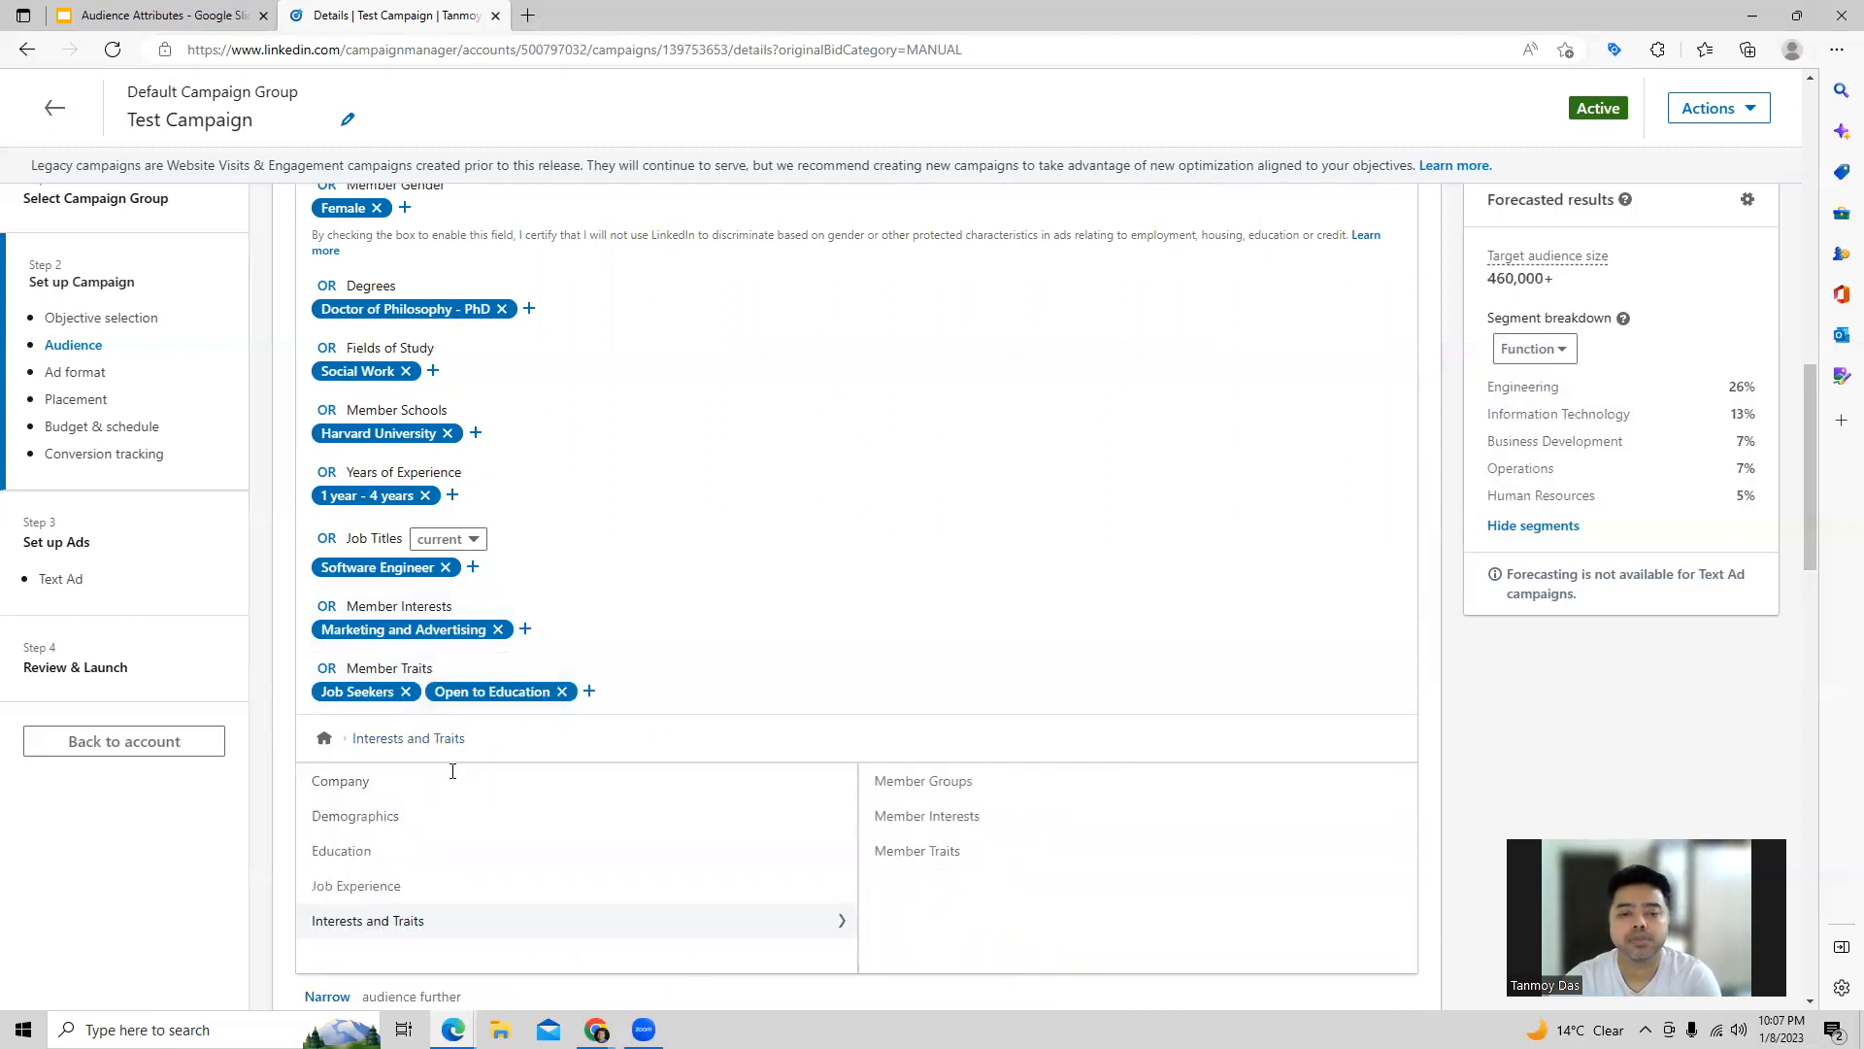
scroll(689, 580, "down", 4)
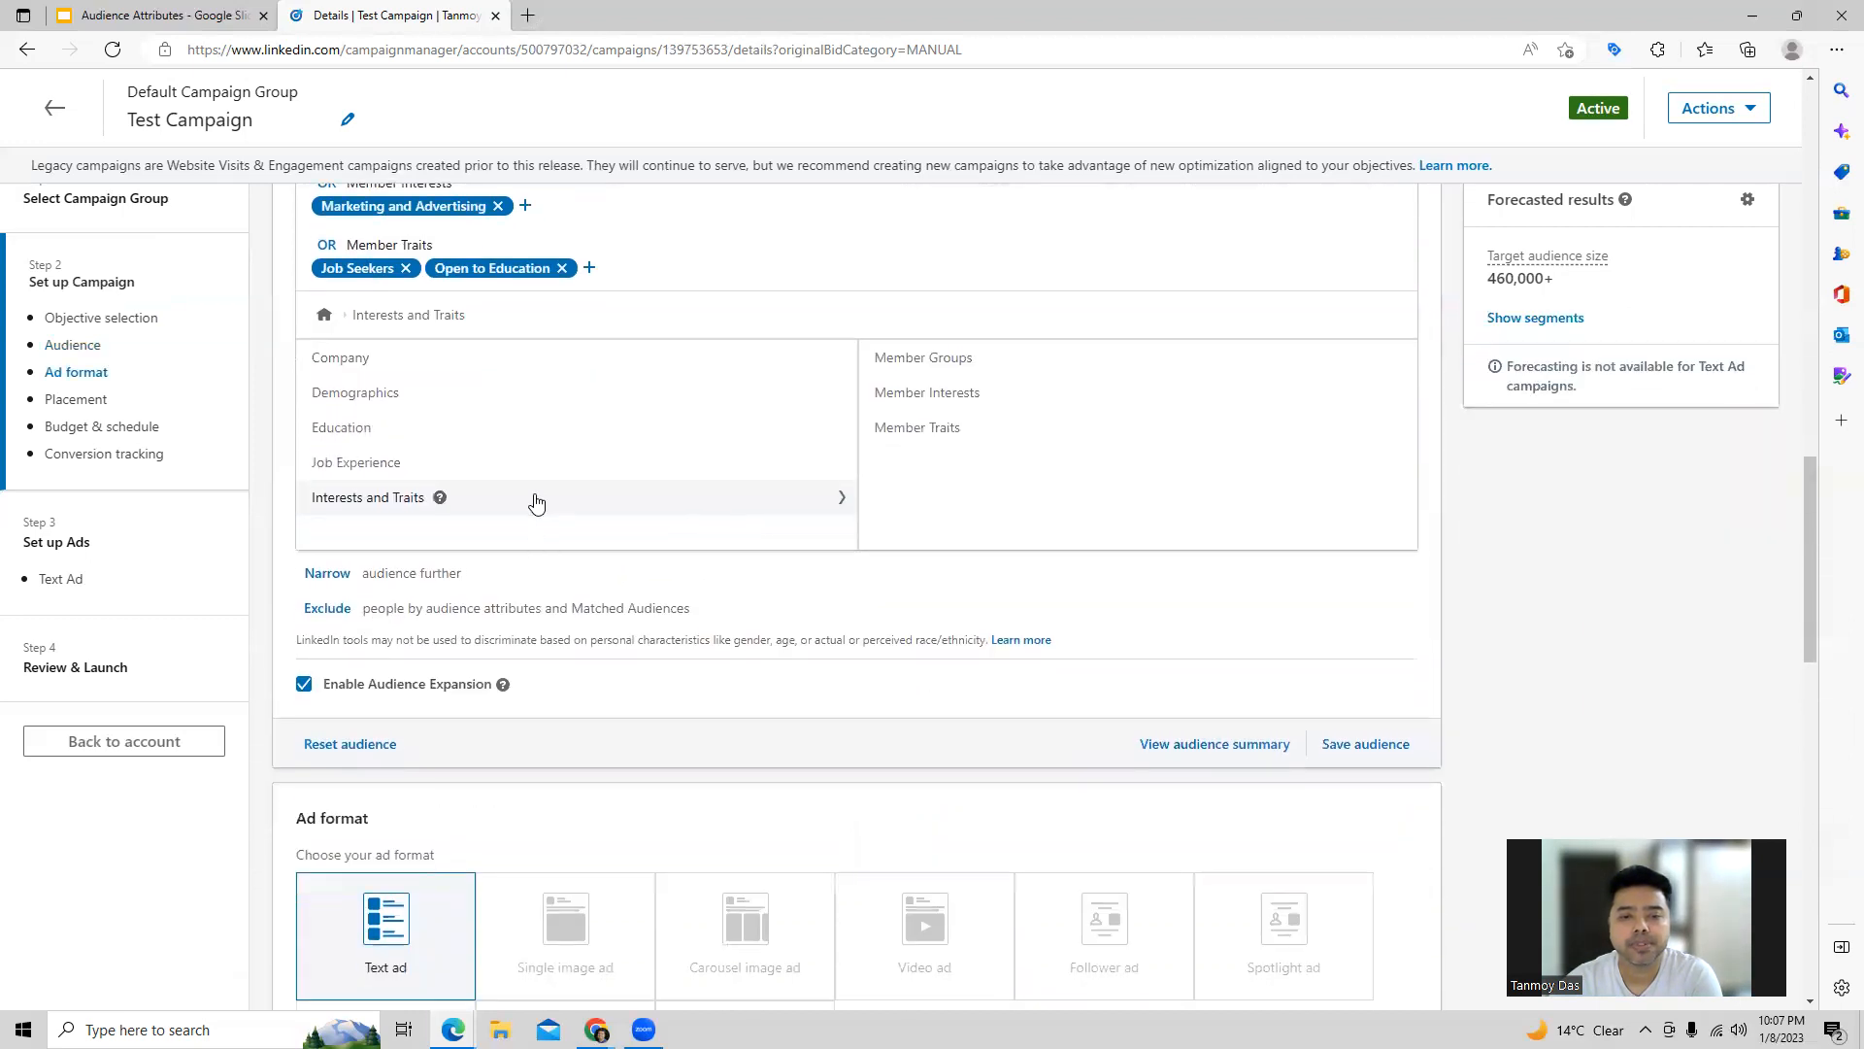
scroll(533, 500, "up", 1)
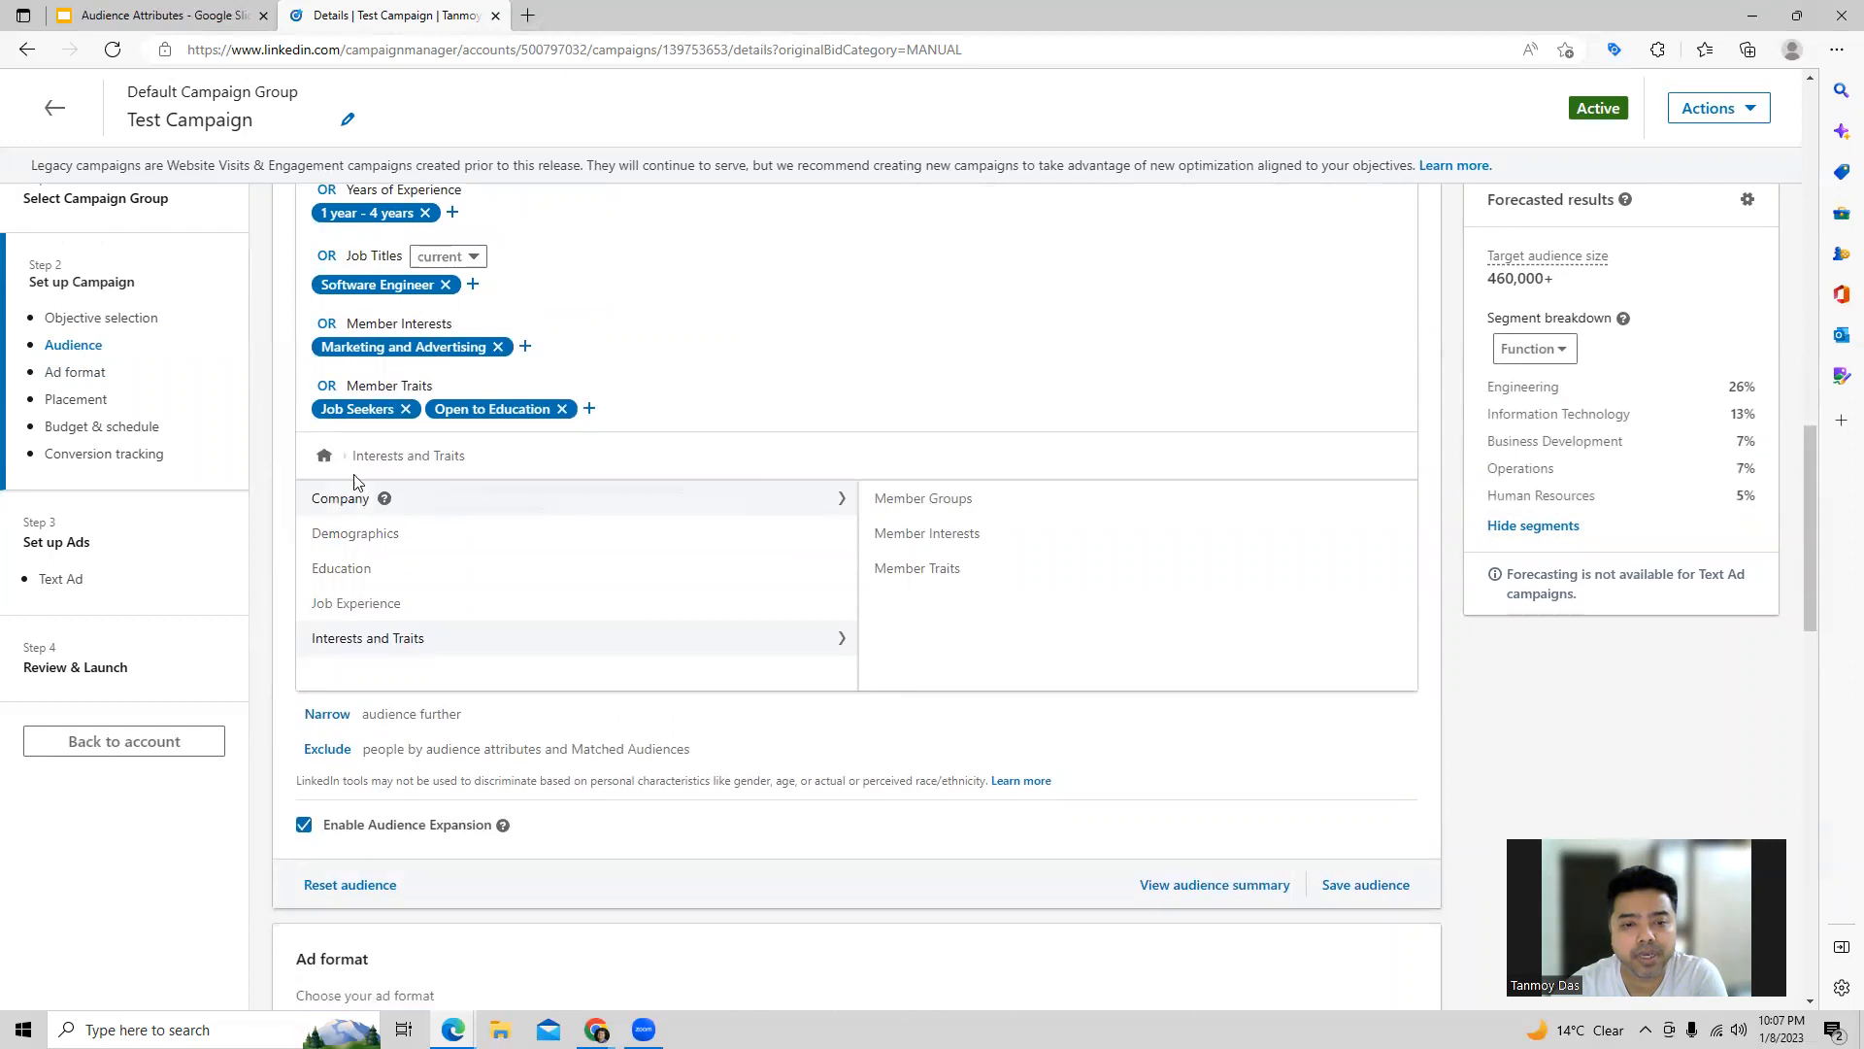
left_click(324, 455)
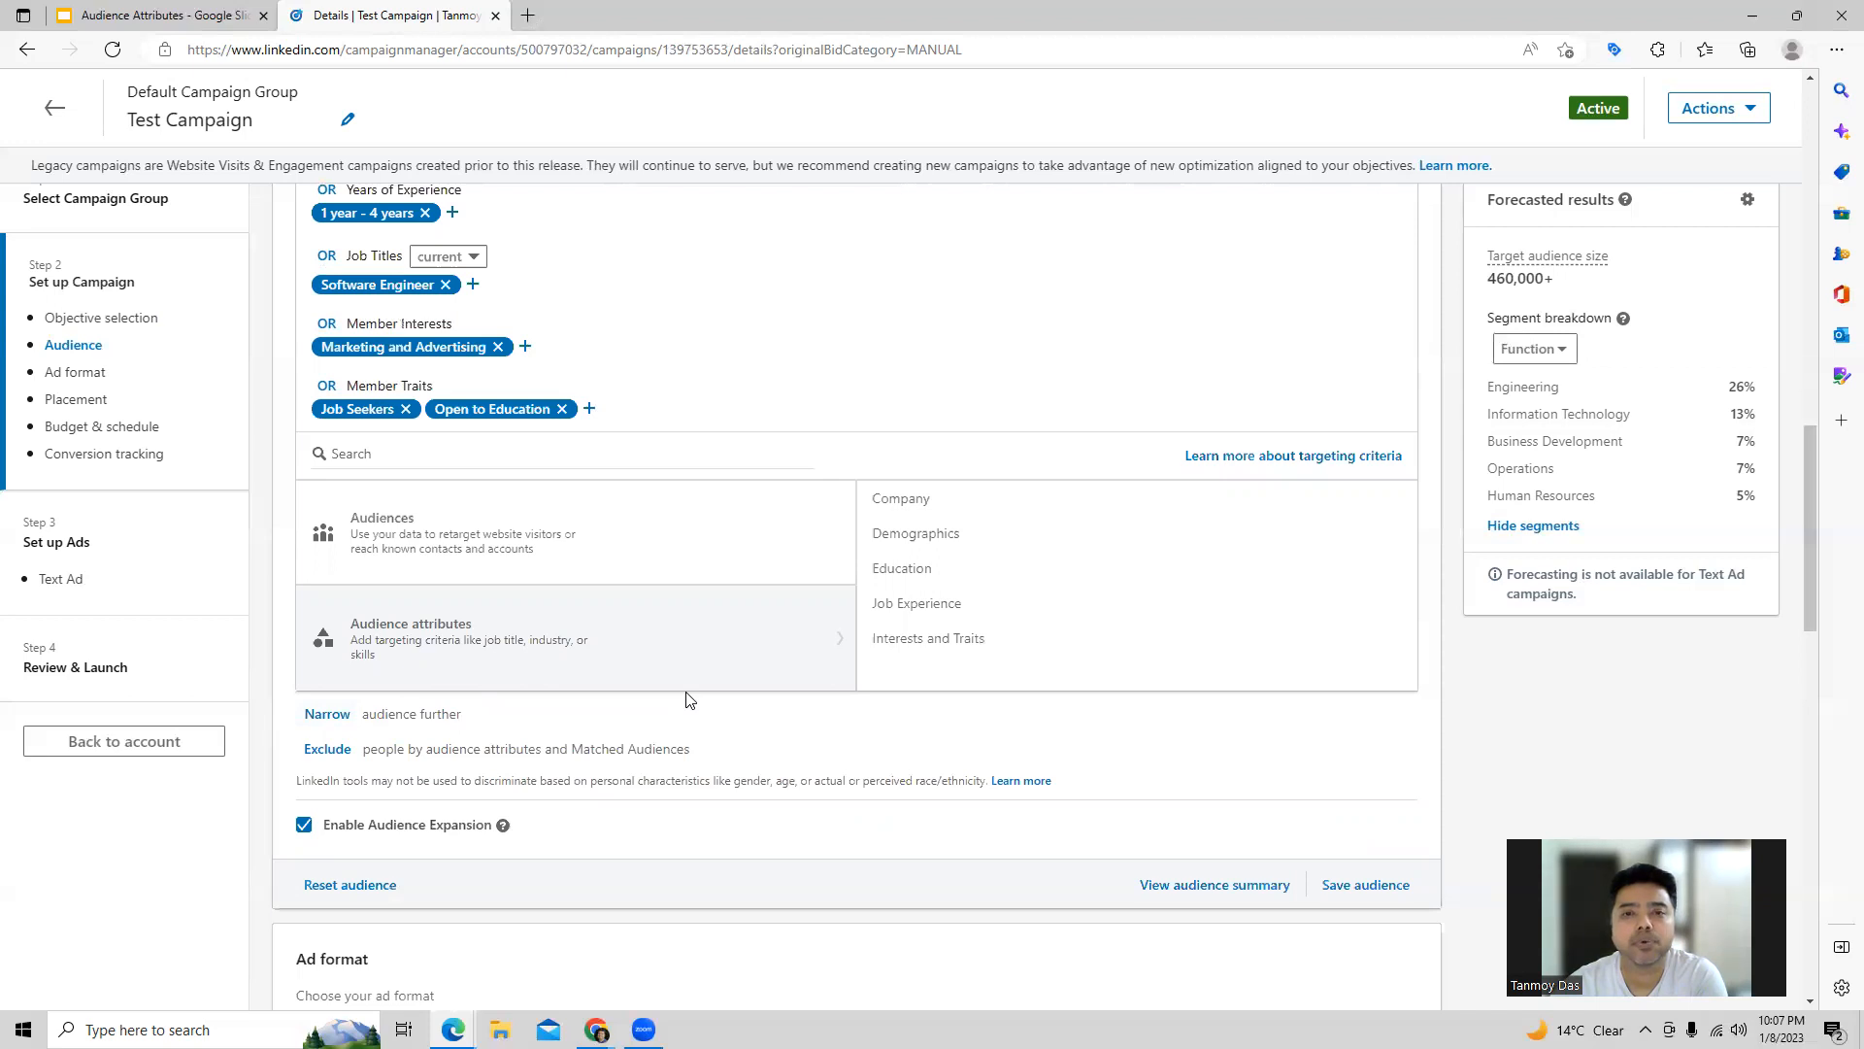
Step: Start an exclusion by audience attributes and browse the available Demographics and Company attributes
left_click(320, 761)
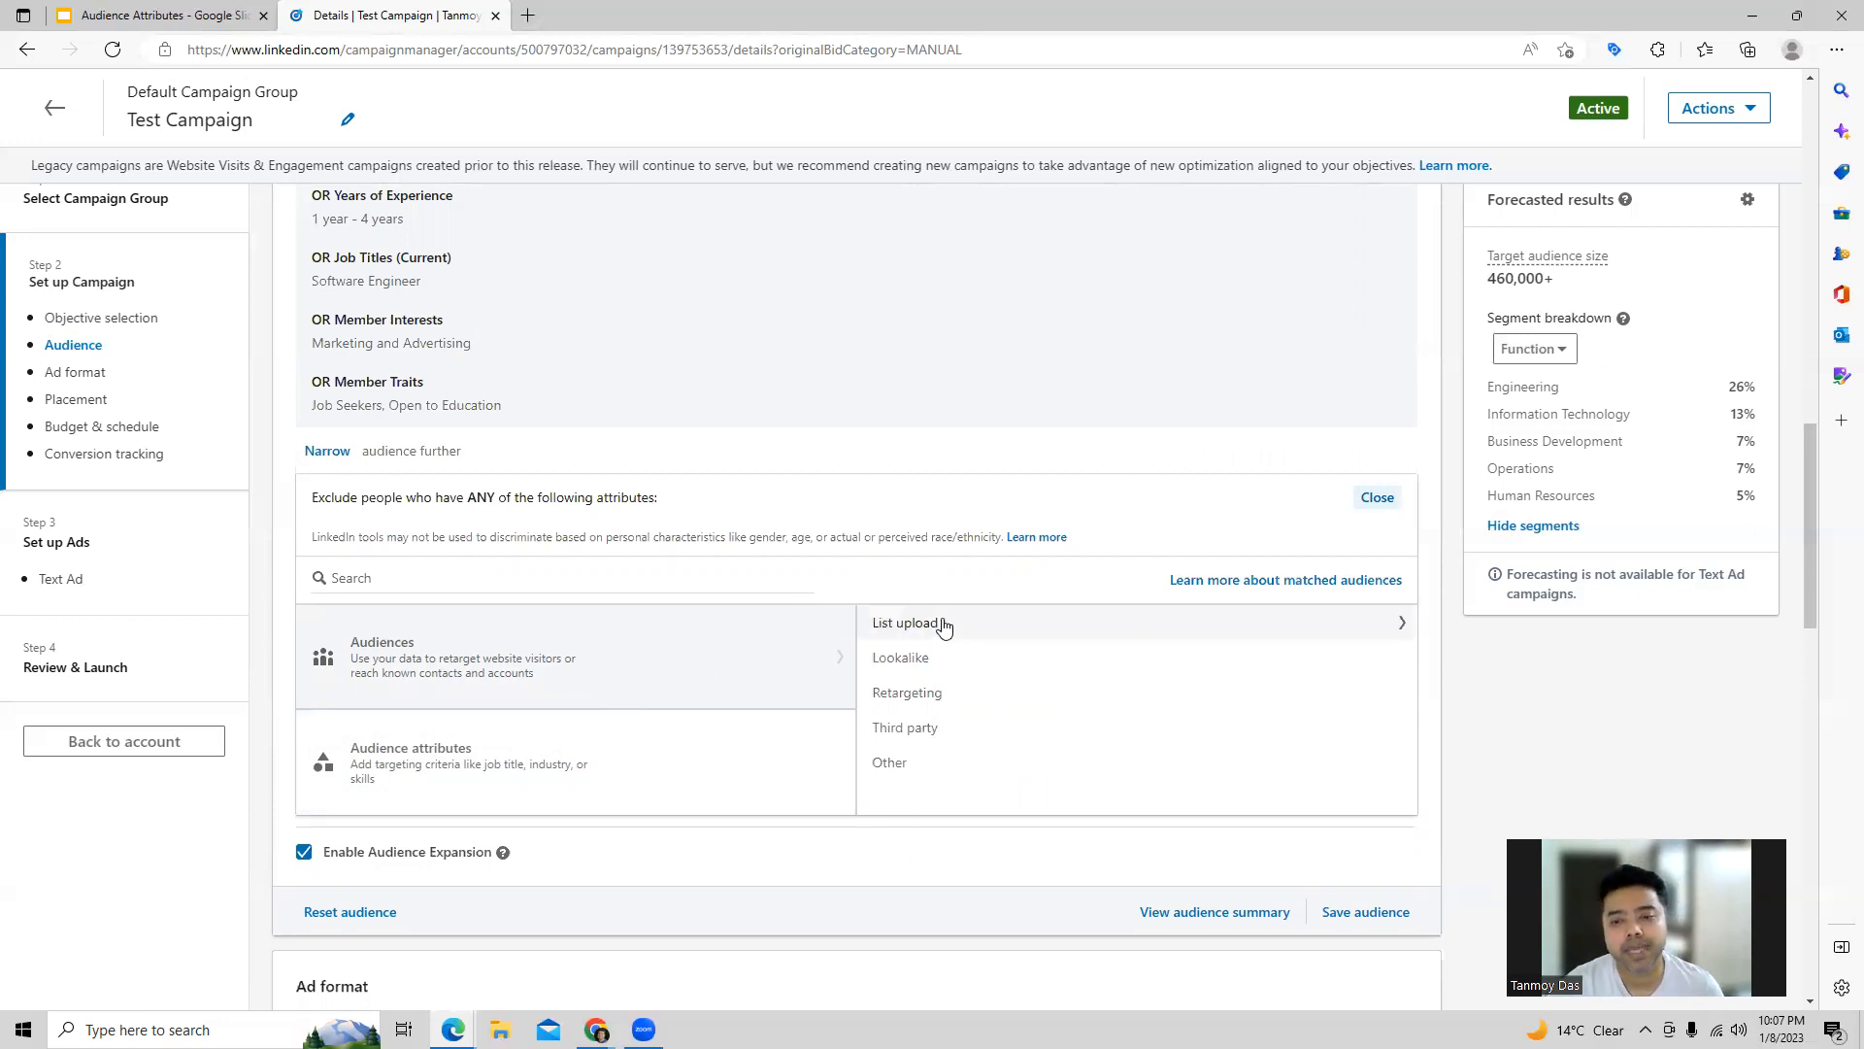
mouse_move(708, 733)
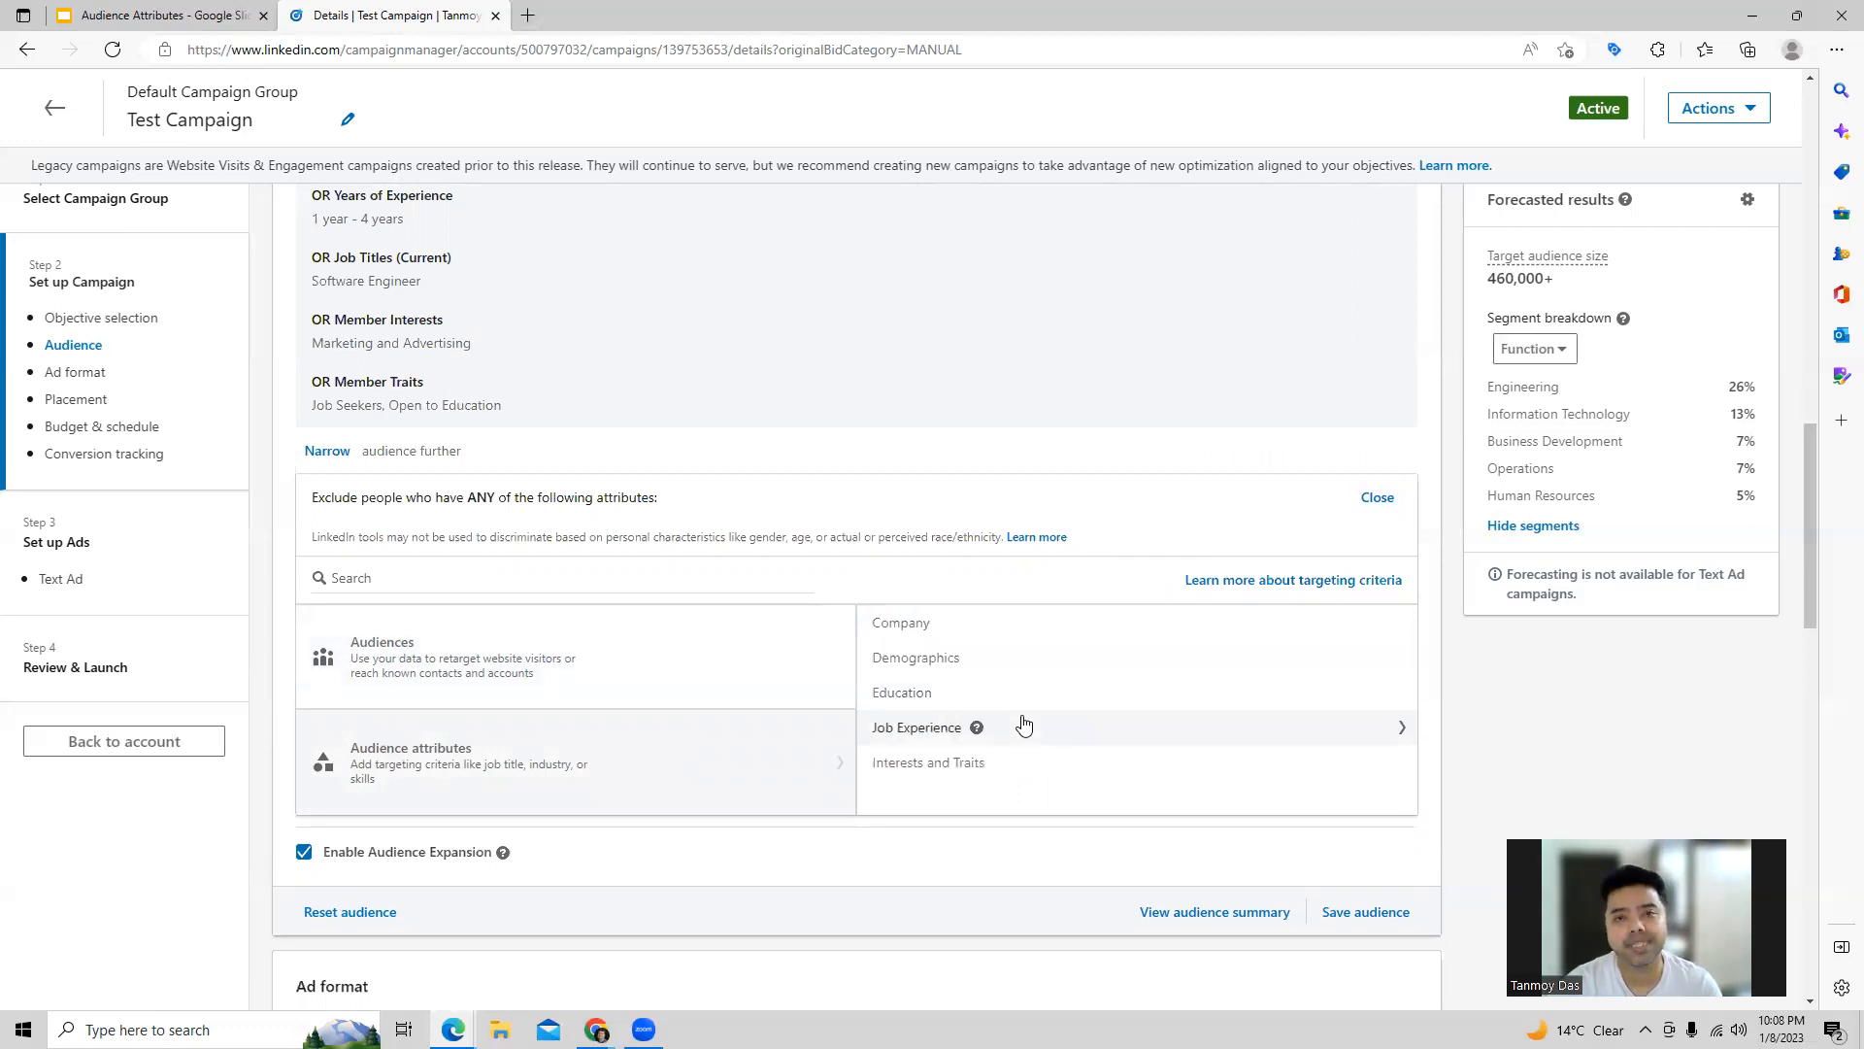
left_click(976, 657)
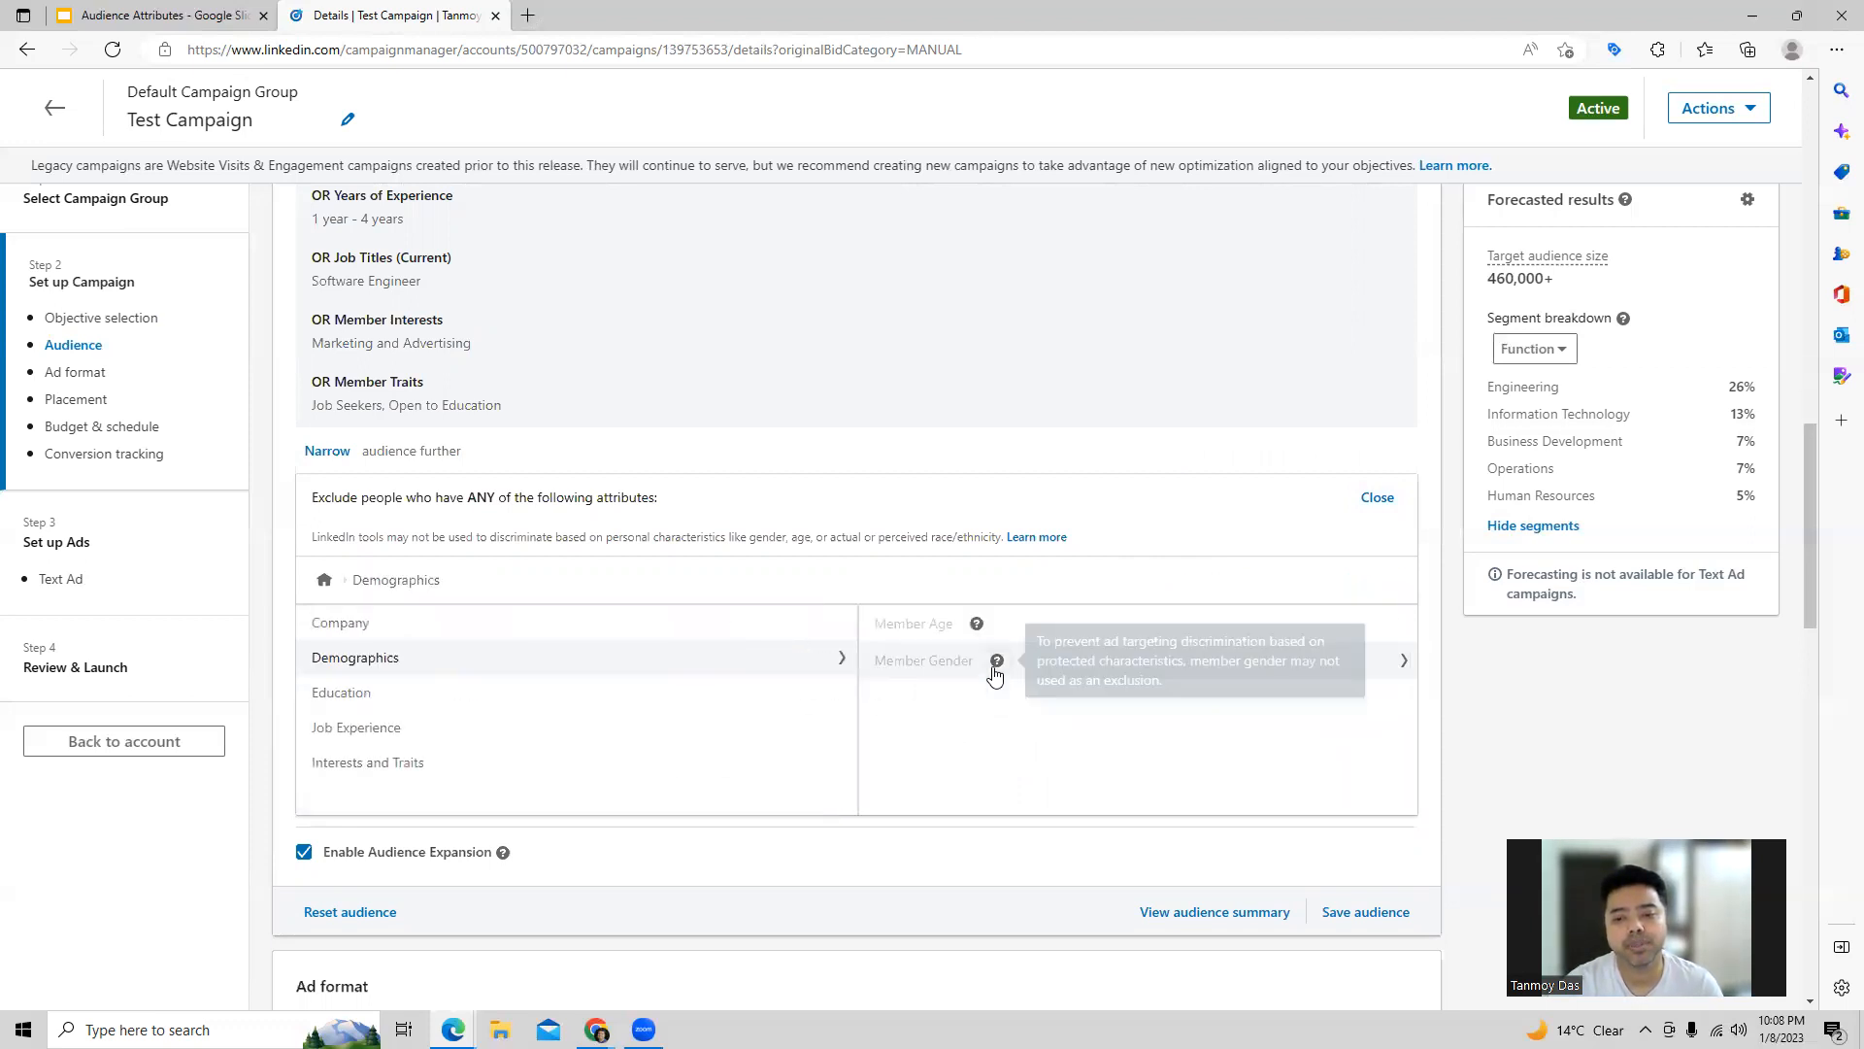
left_click(345, 641)
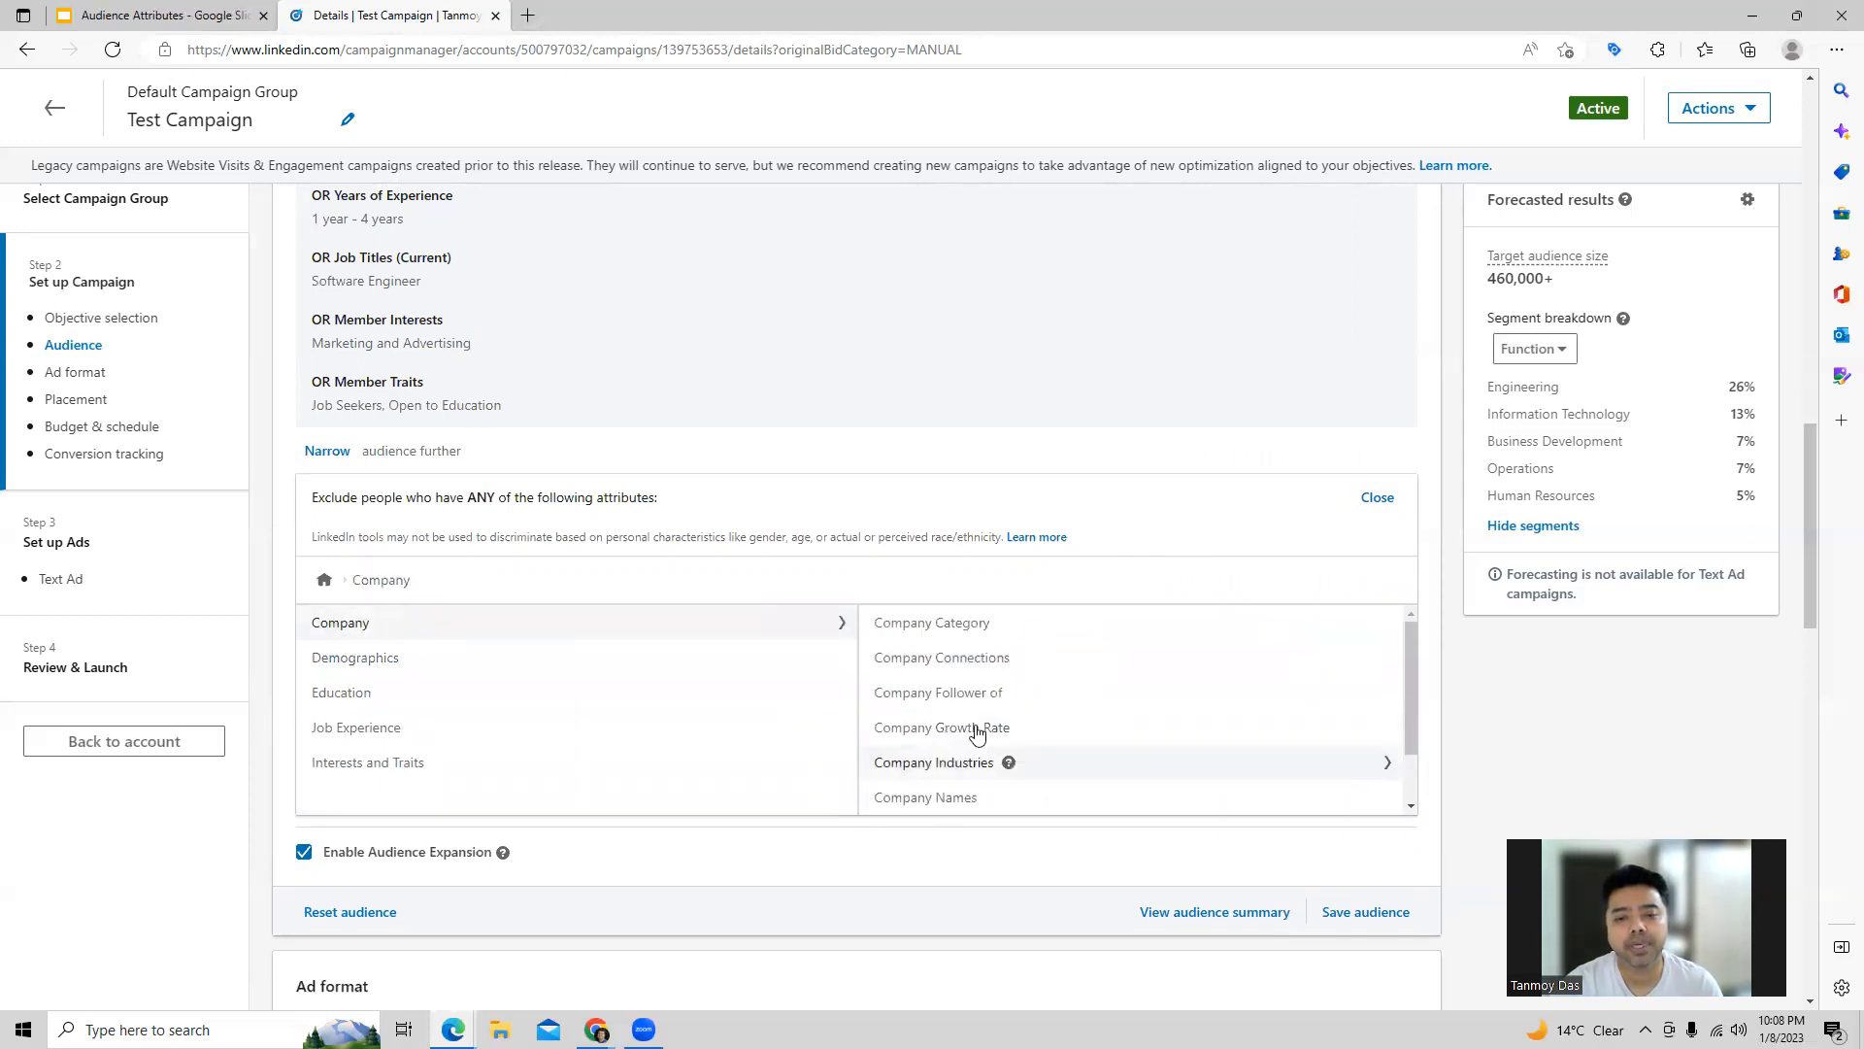
Step: Search the Education degrees for "master", add Master's degree to the excluded attributes, and close the exclusion editor
left_click(452, 699)
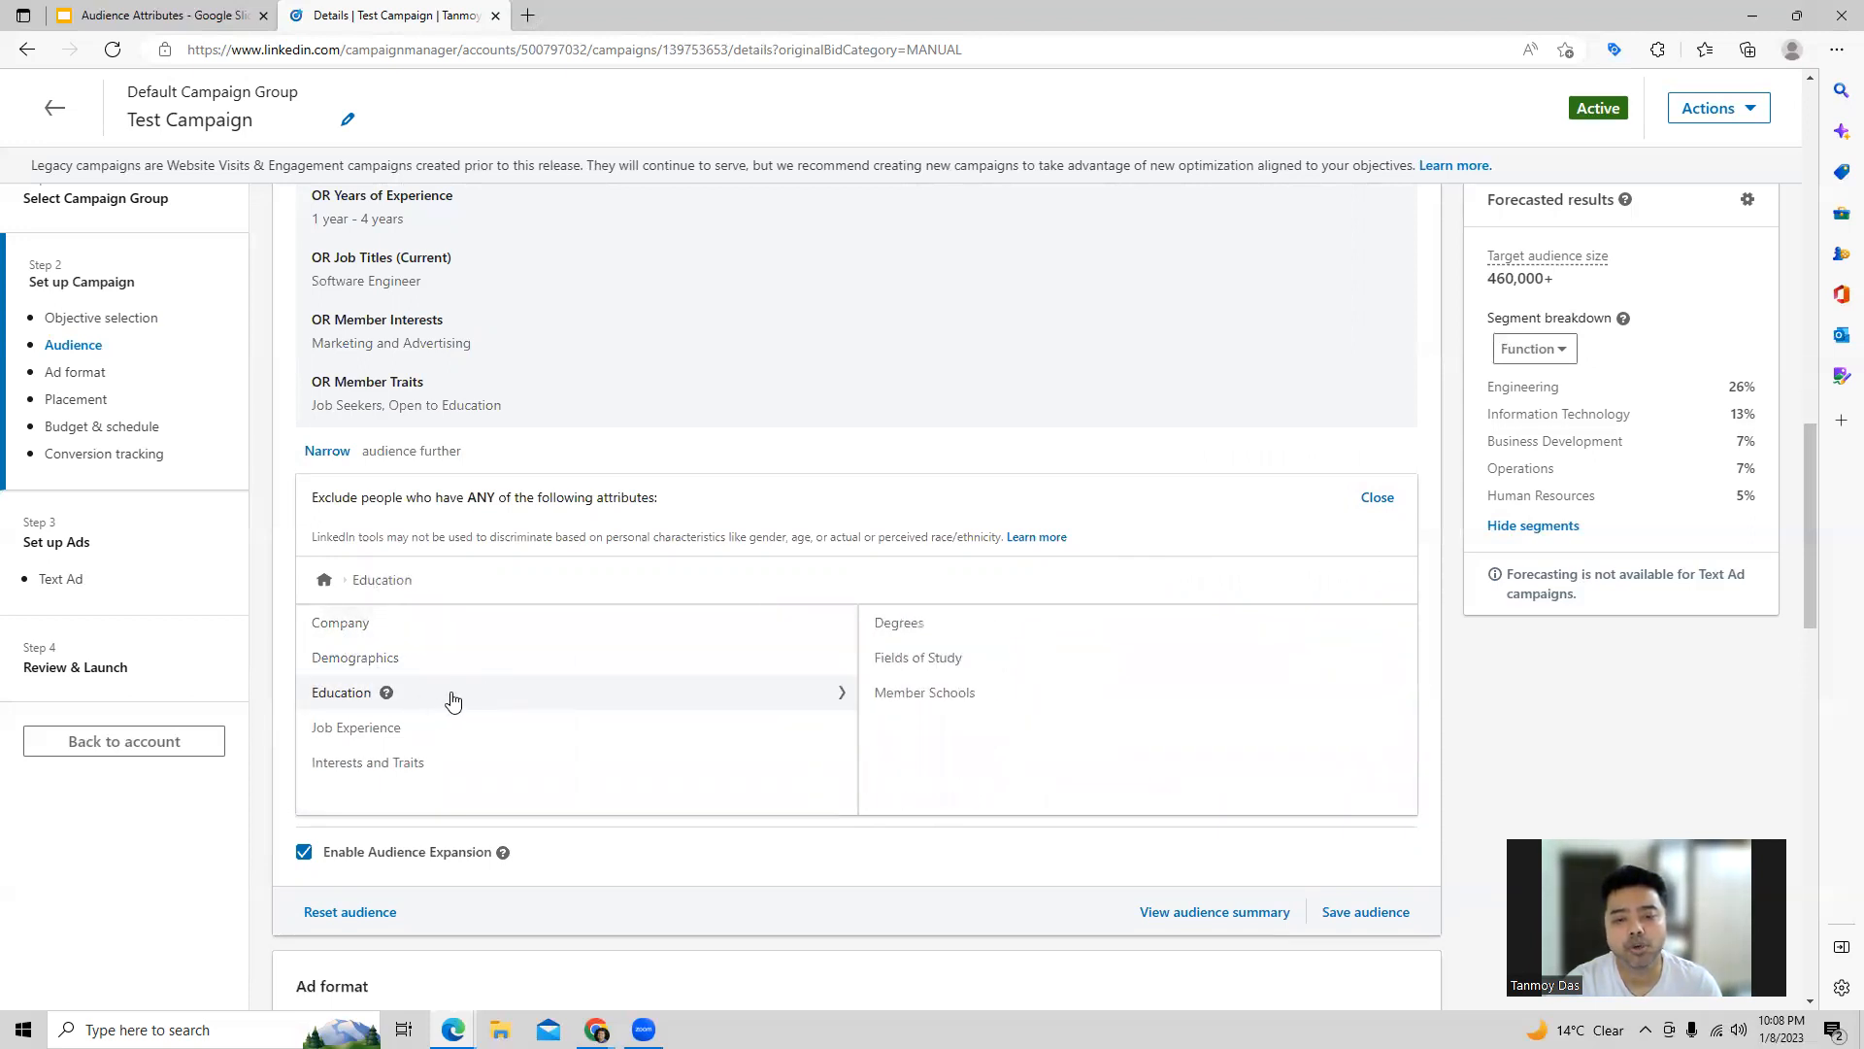
left_click(919, 633)
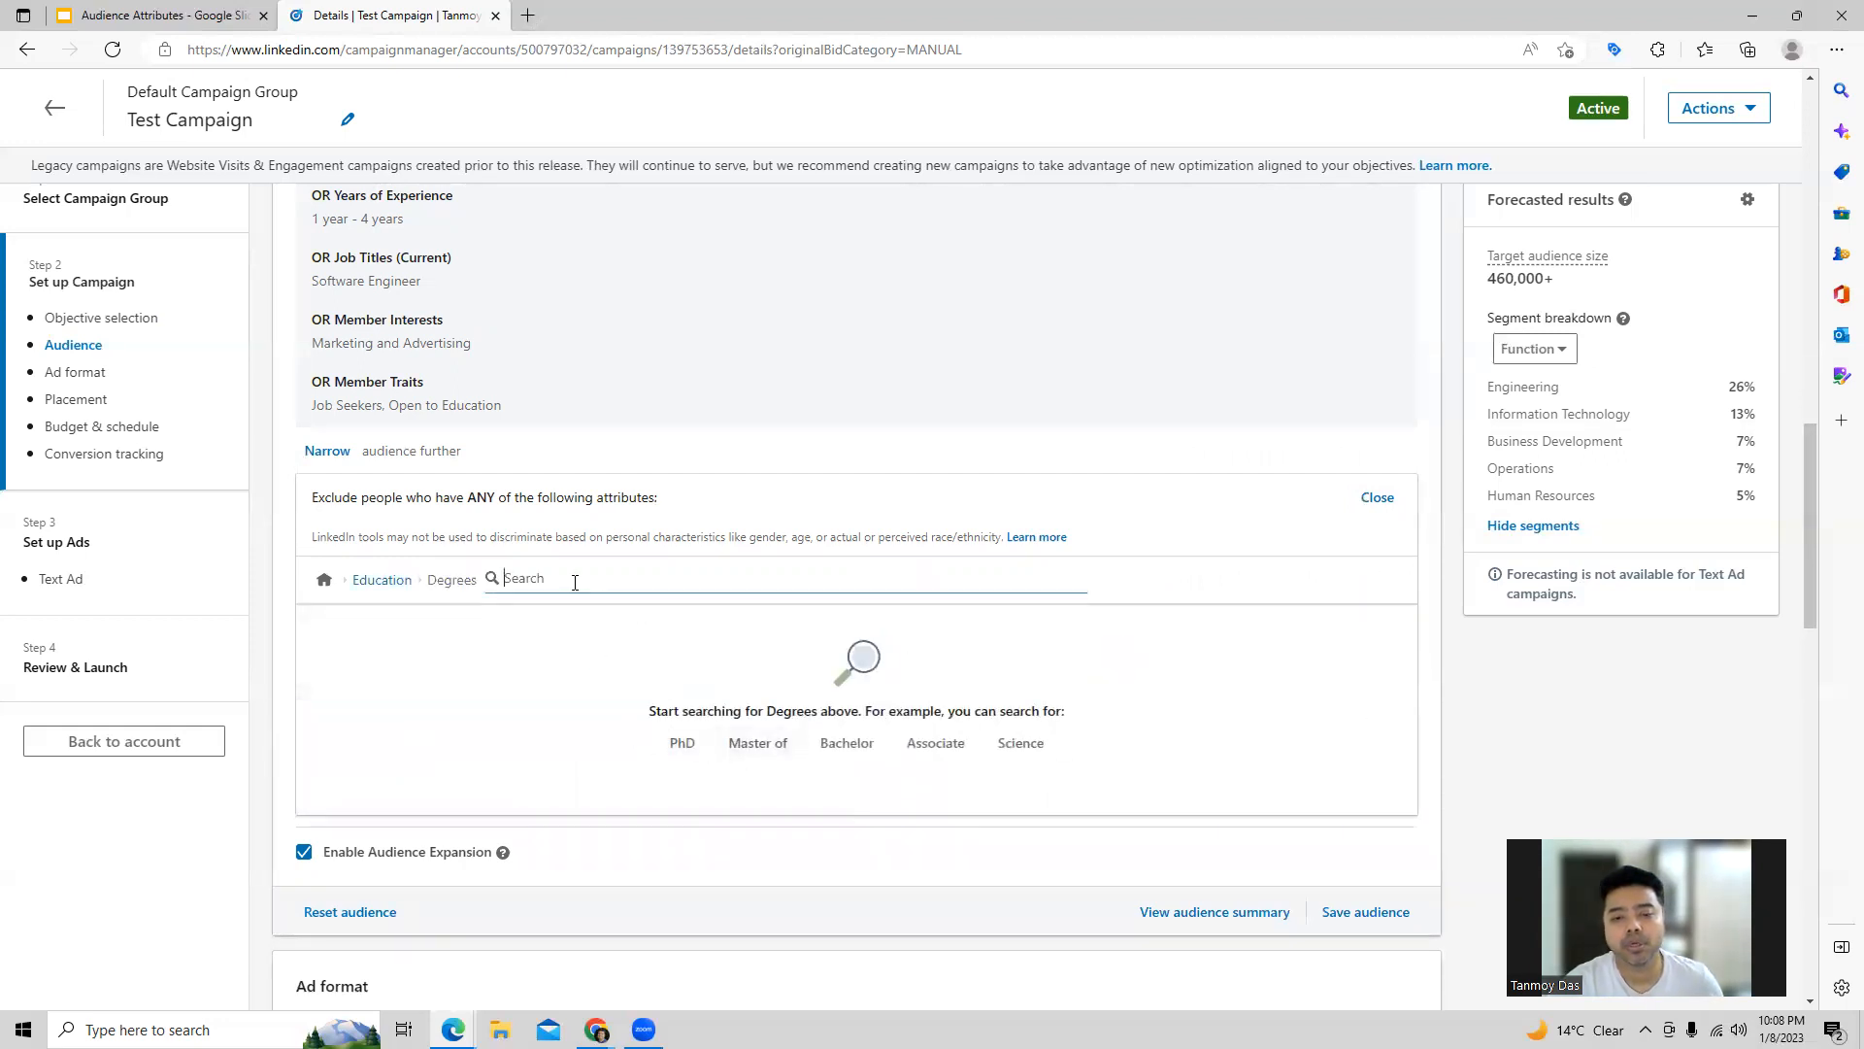
type("master")
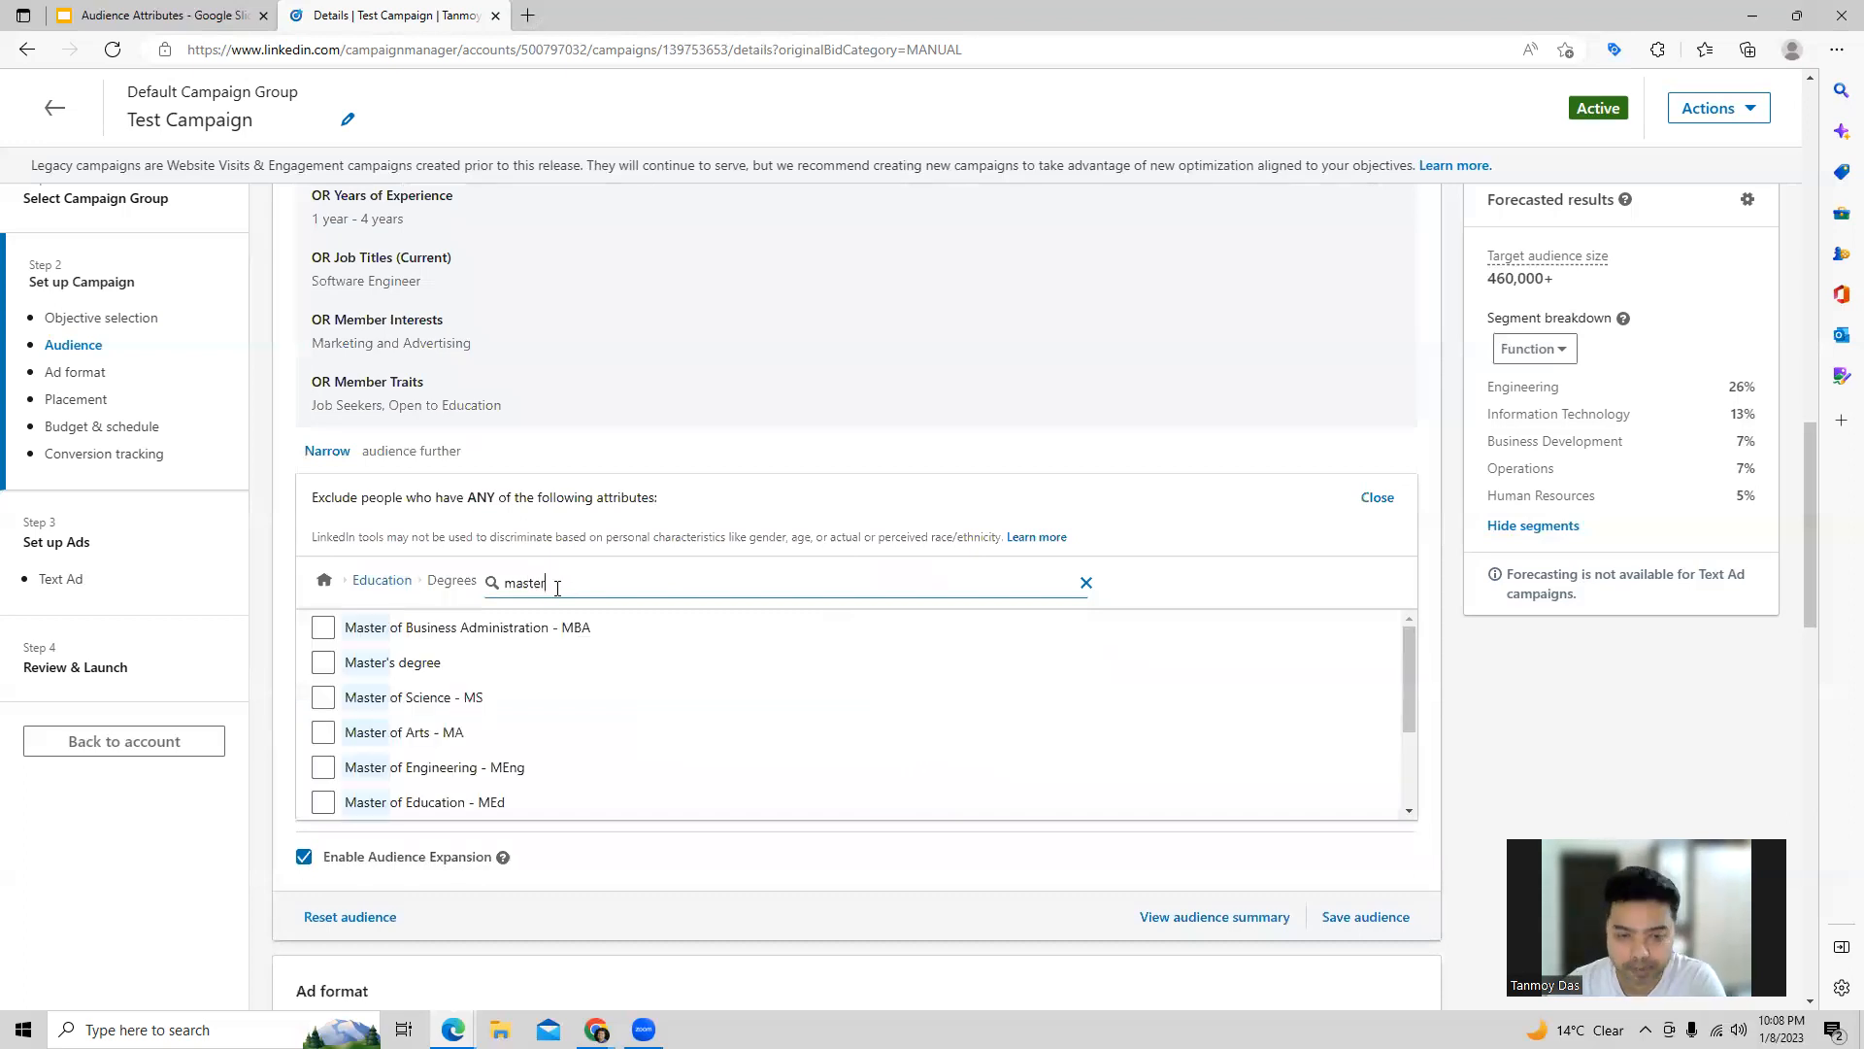
left_click(324, 662)
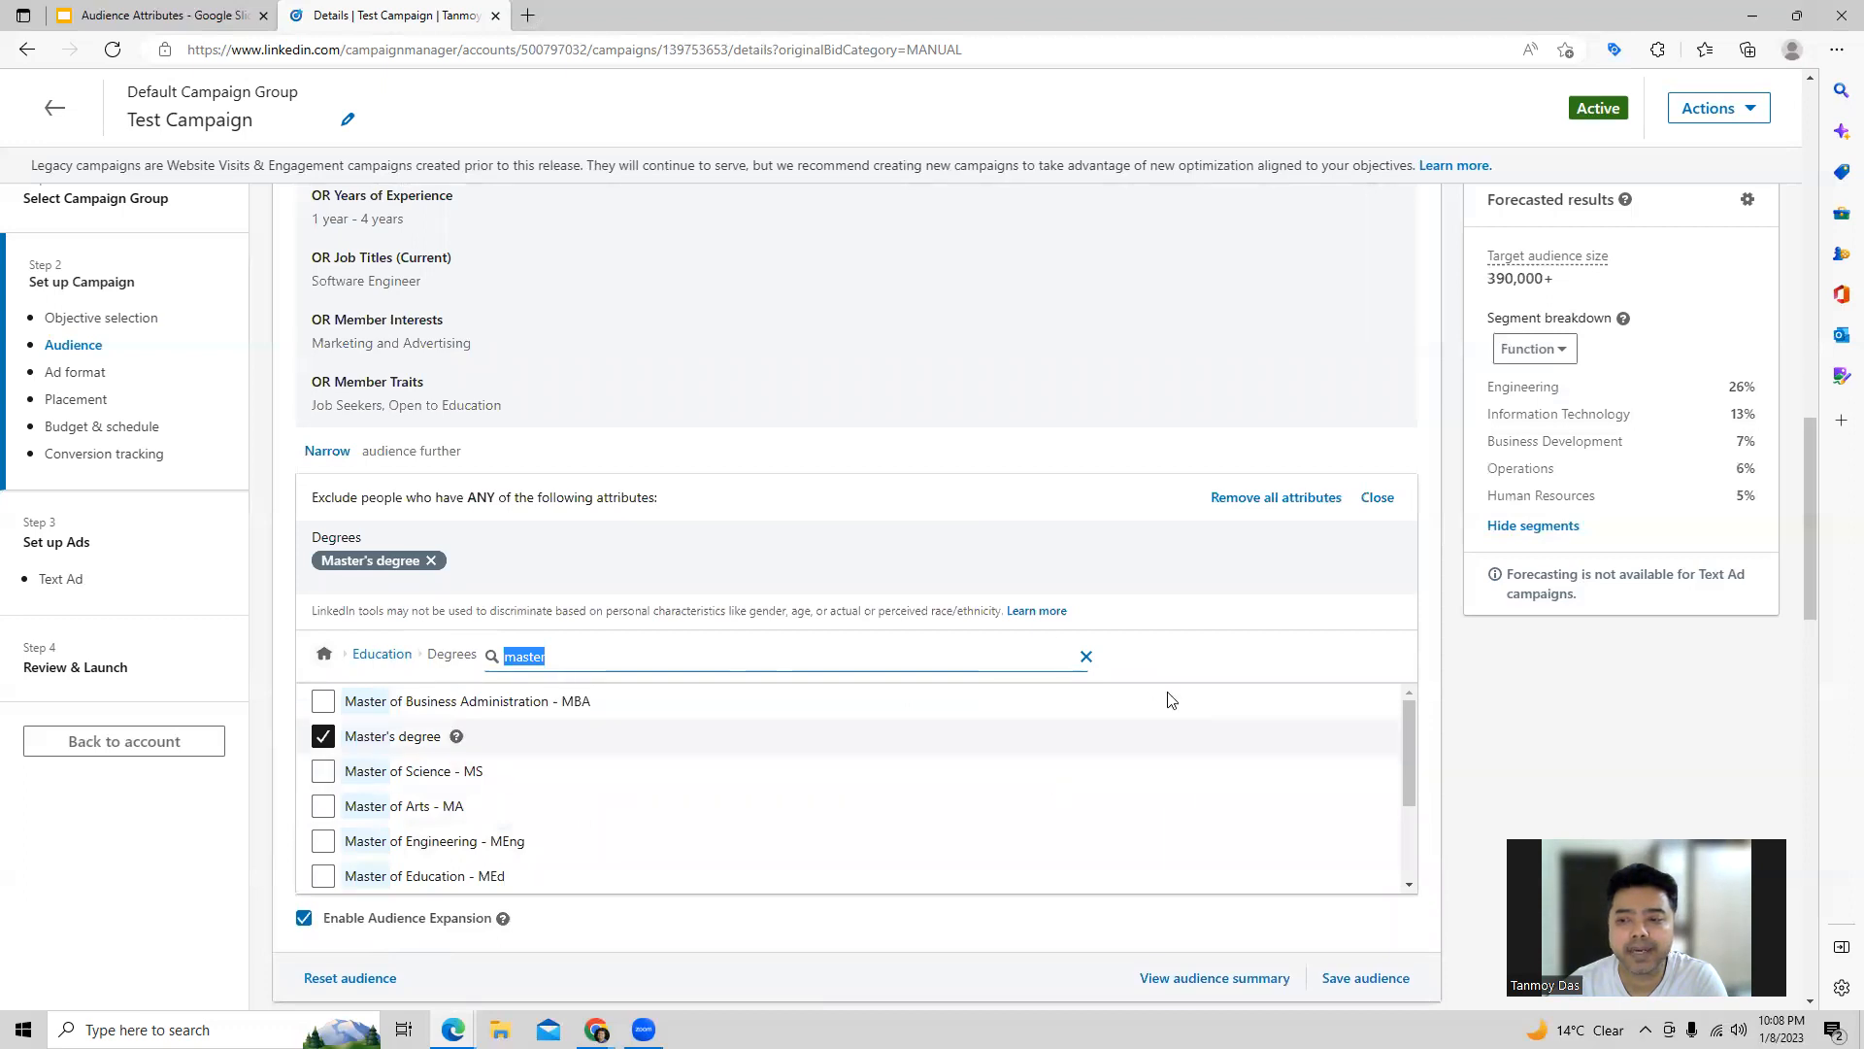
left_click(1377, 498)
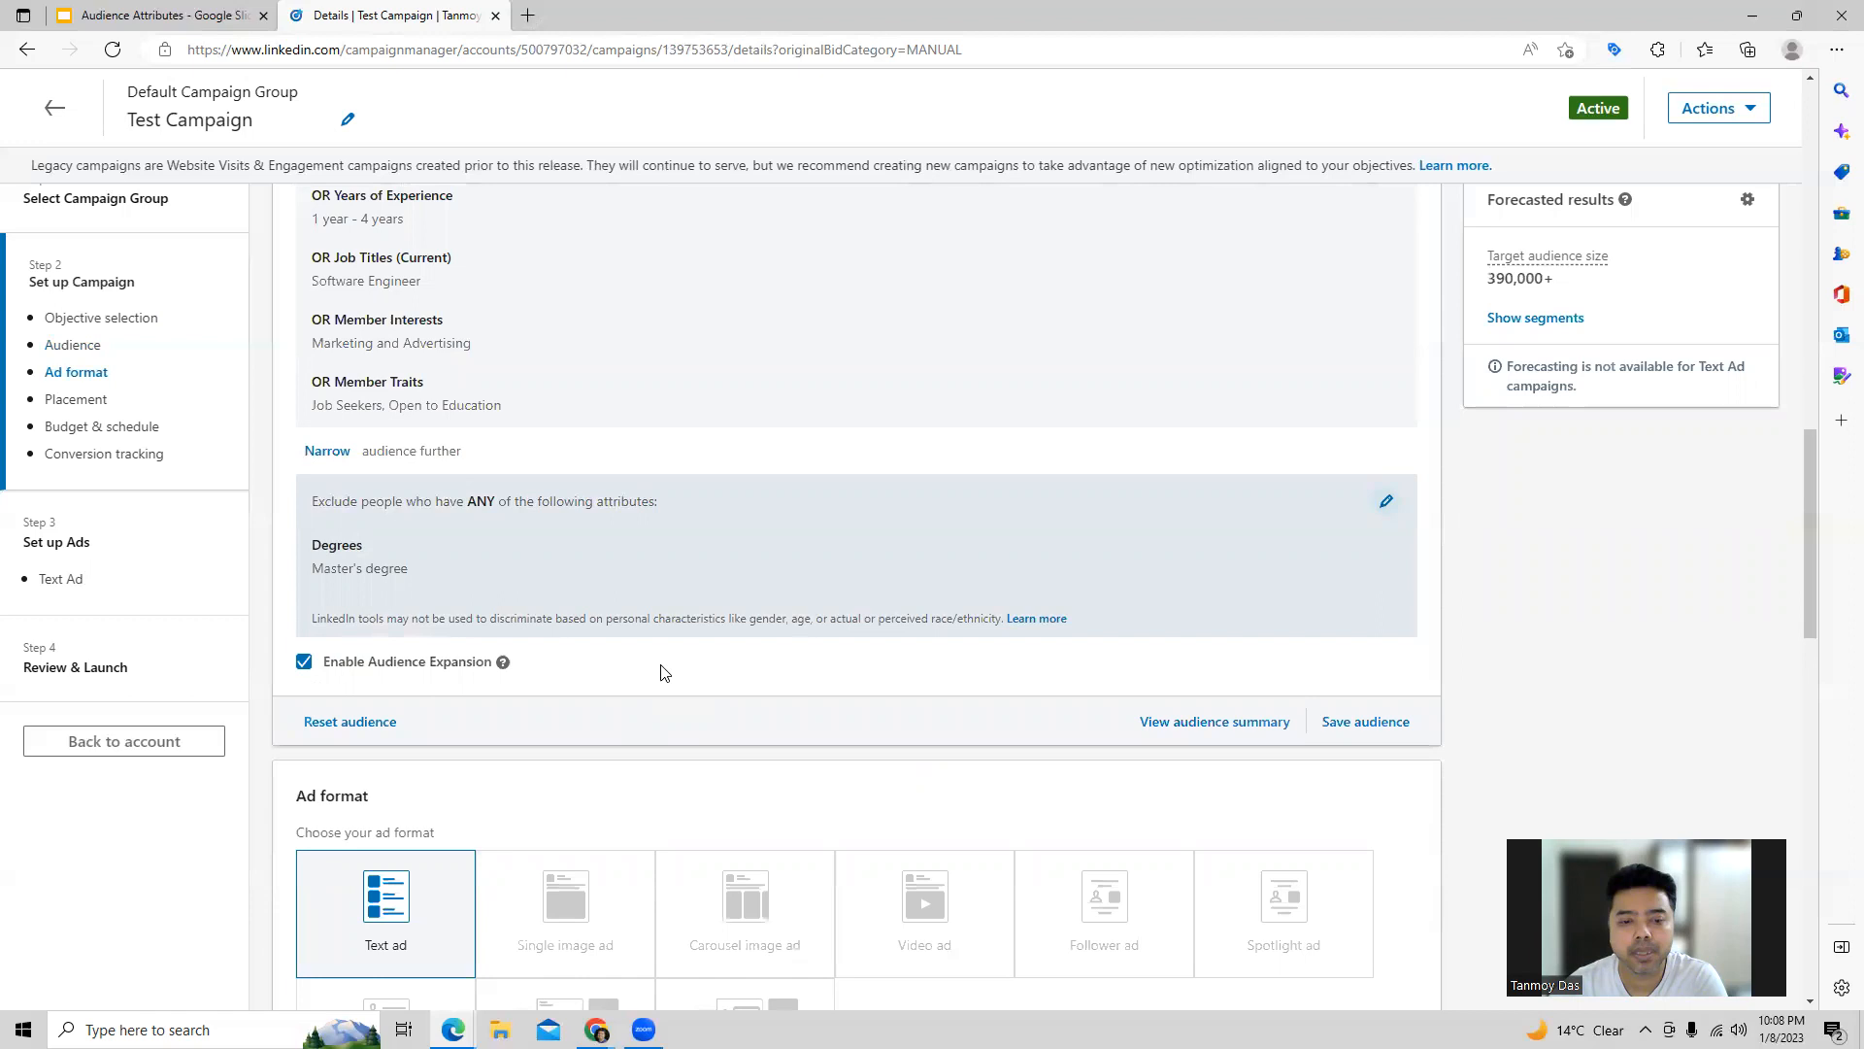
scroll(663, 672, "up", 2)
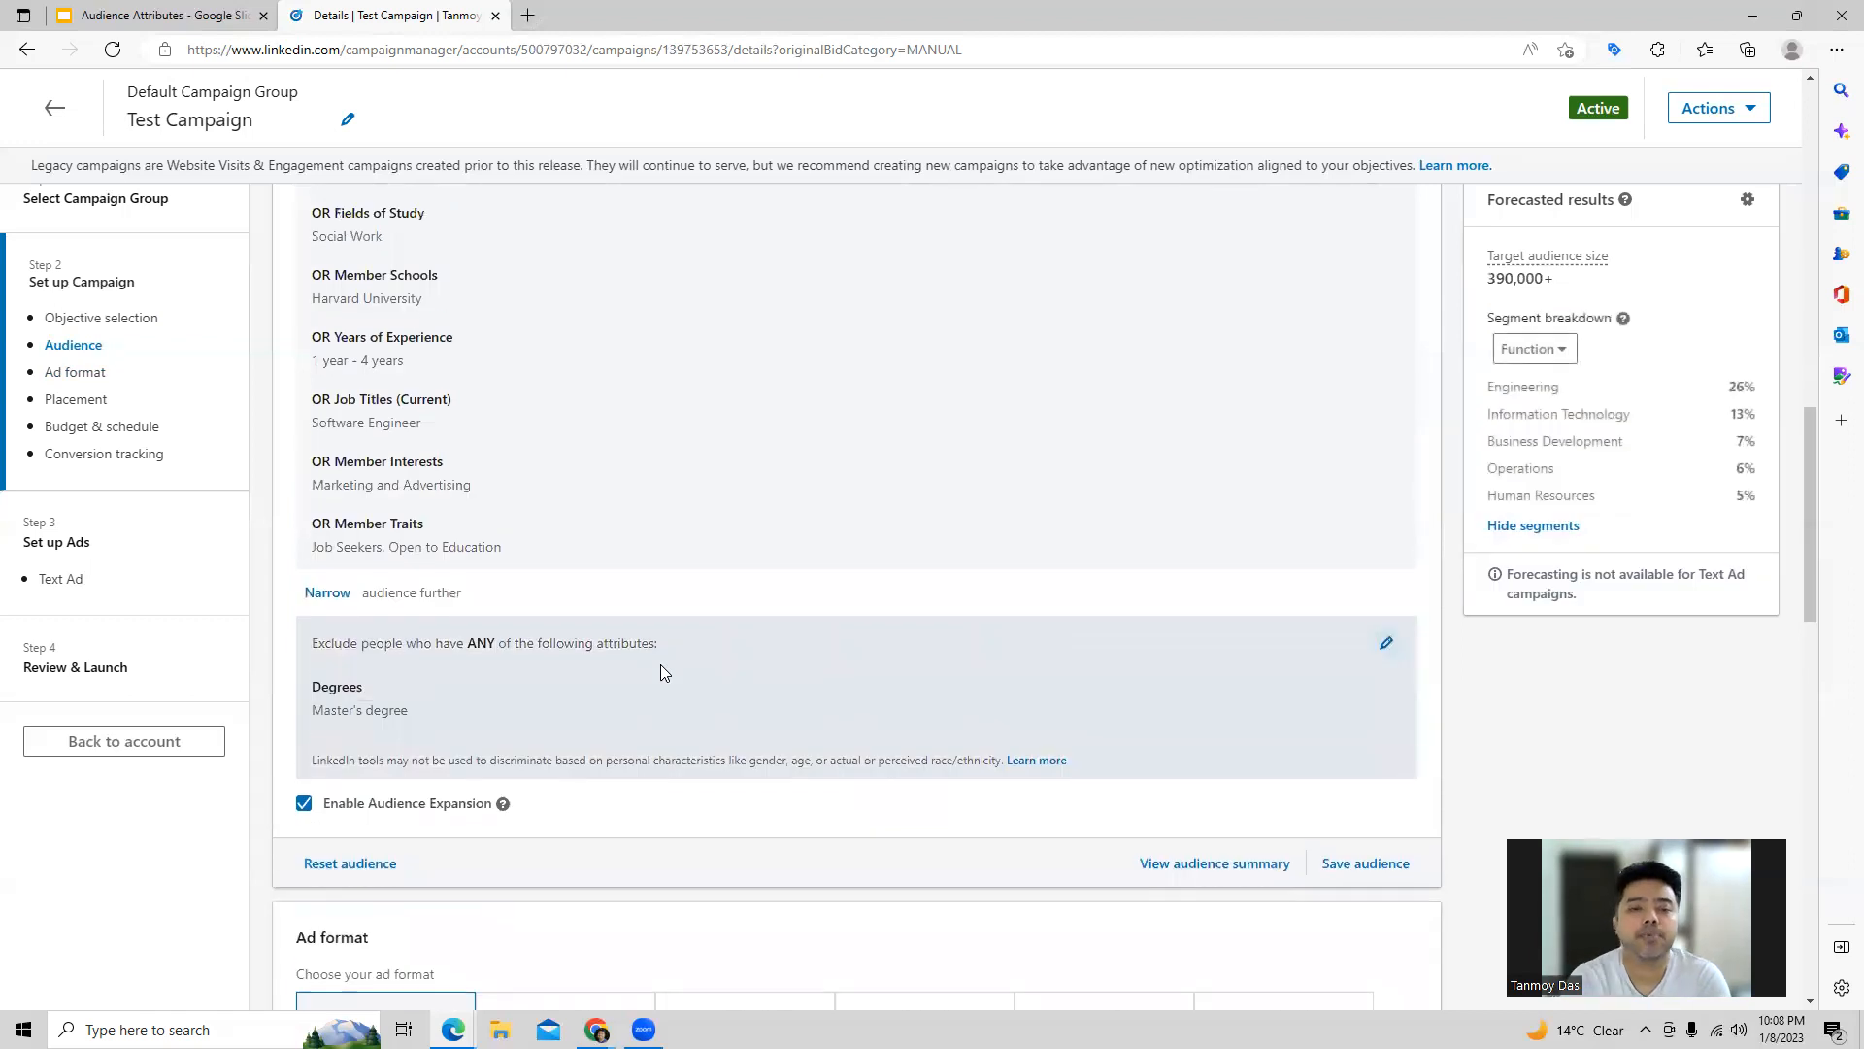
scroll(661, 666, "up", 7)
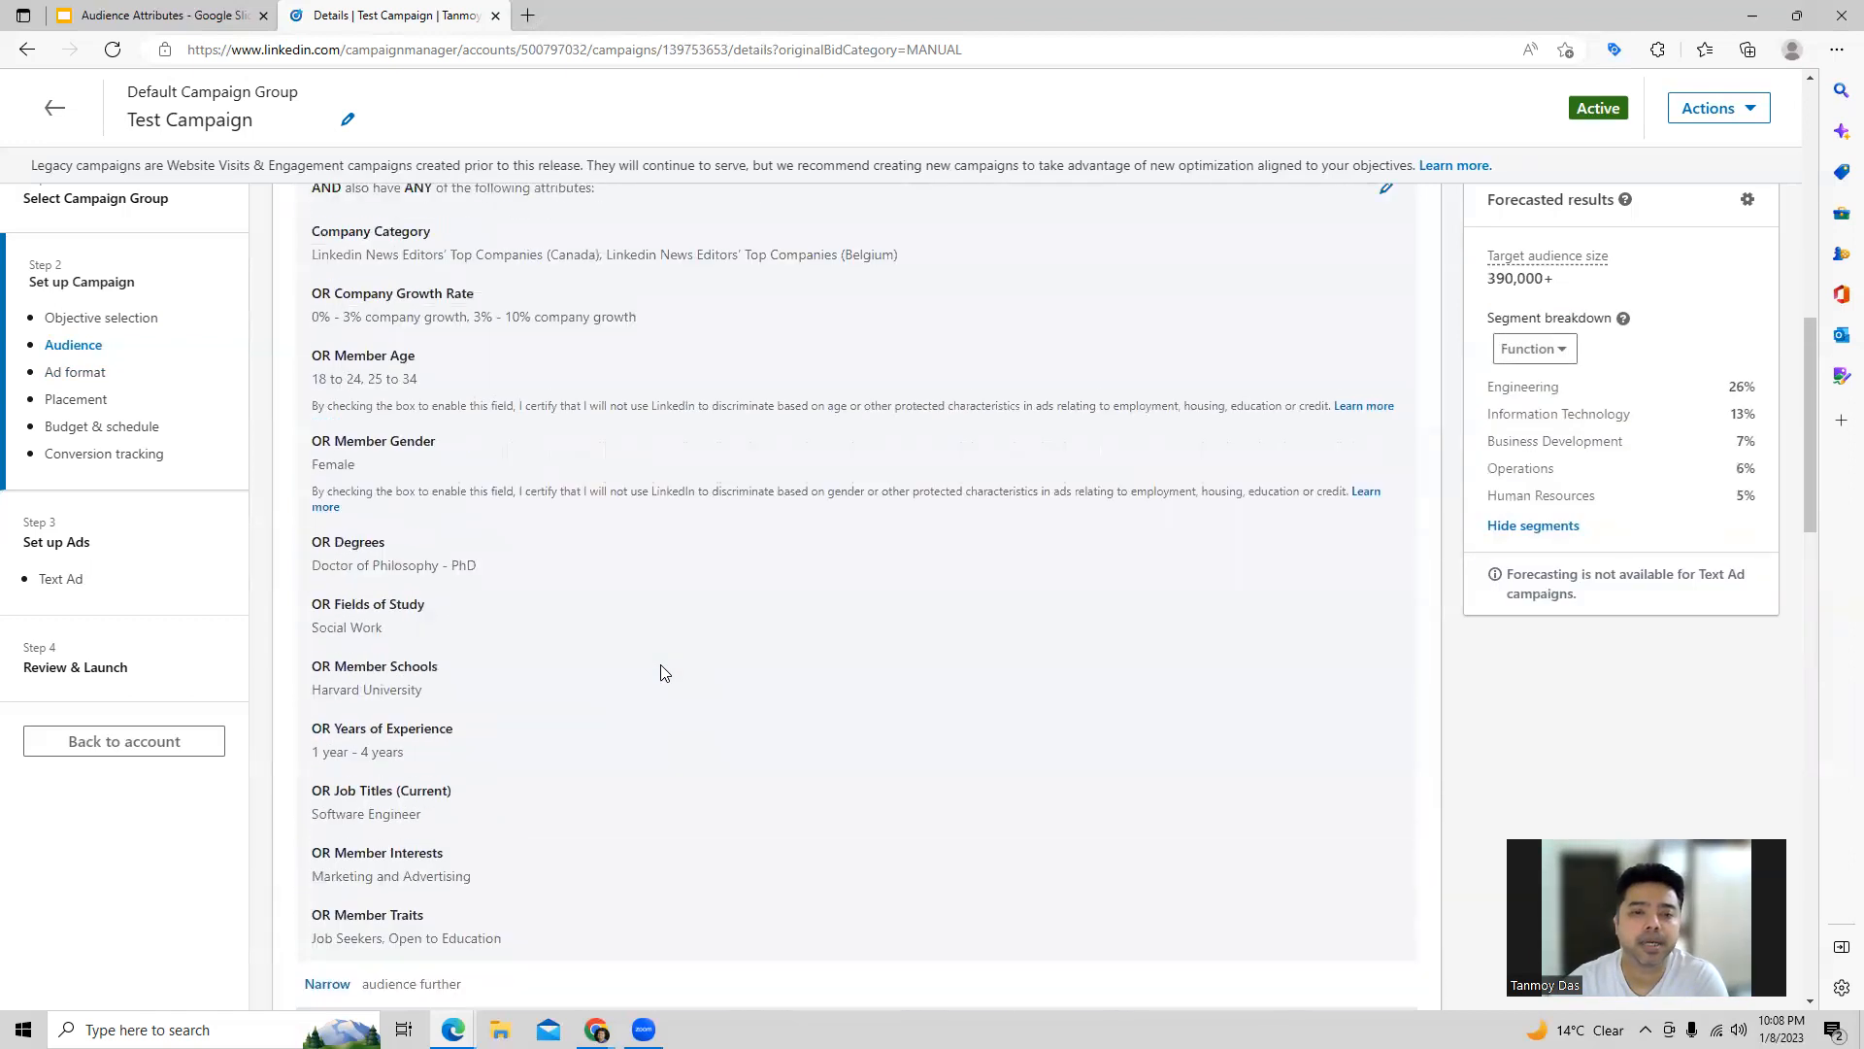
scroll(660, 666, "down", 3)
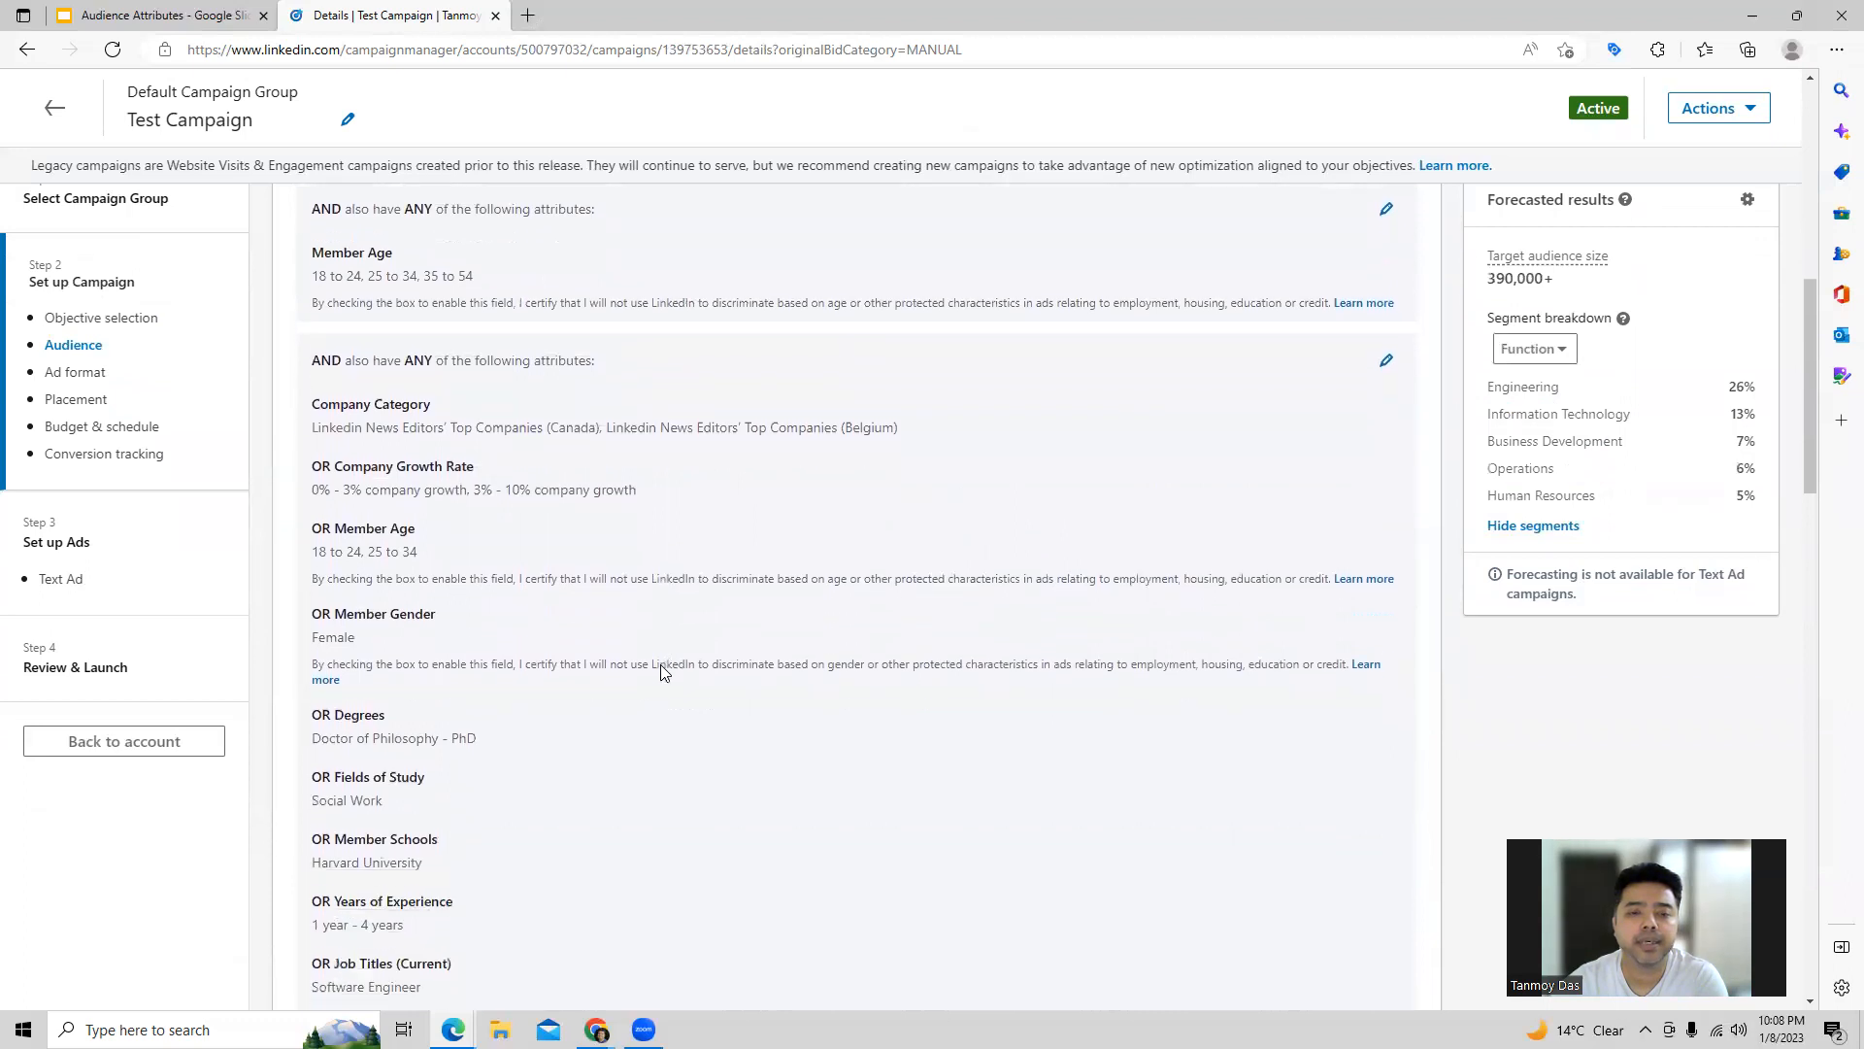